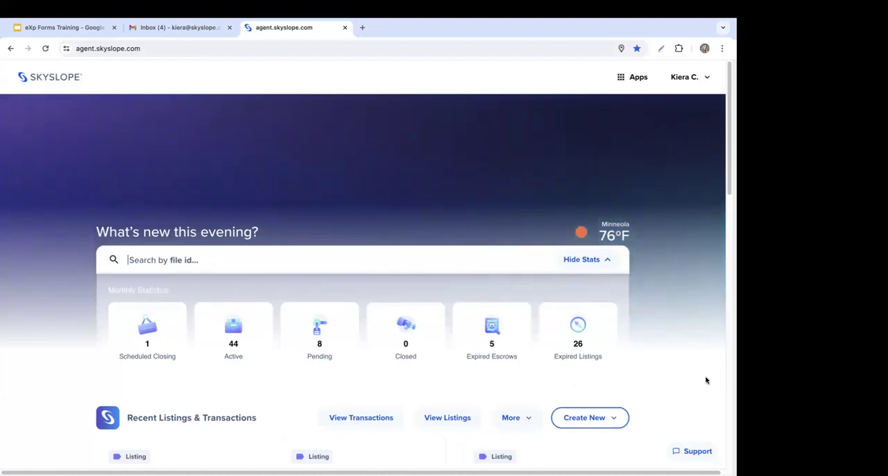
{"action": "scroll", "coordinate": [694, 323], "scroll_direction": "down", "scroll_amount": 3}
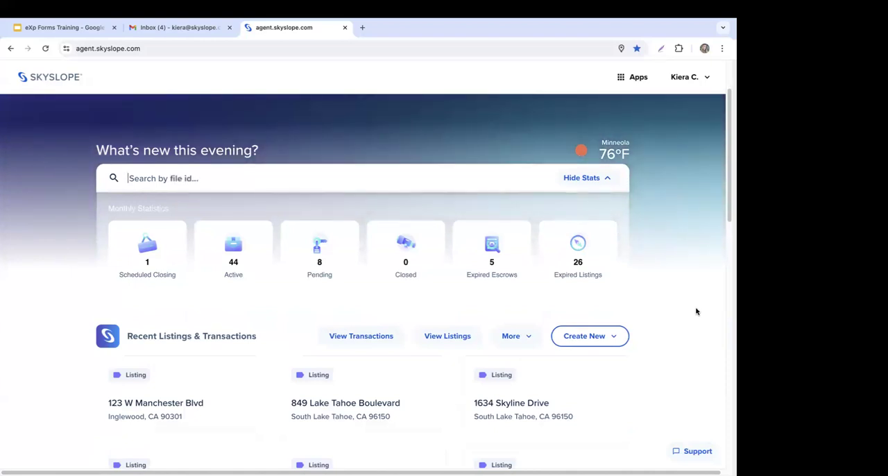
{"action": "left_click", "coordinate": [599, 341]}
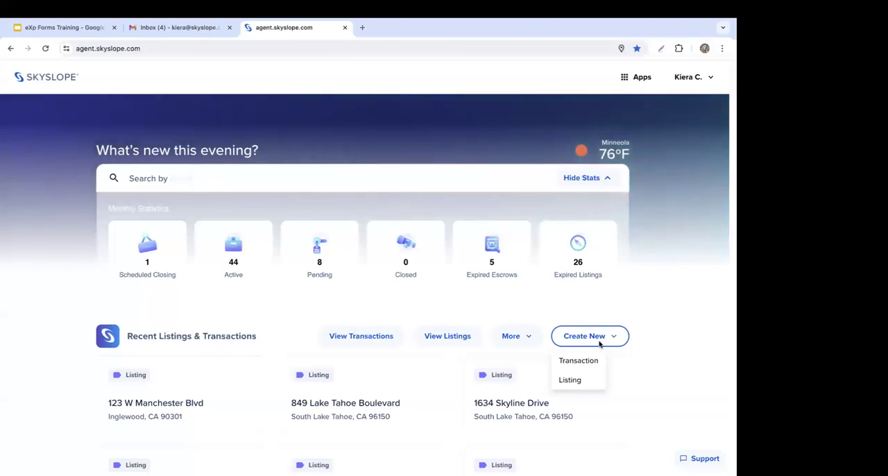
{"action": "left_click", "coordinate": [679, 344]}
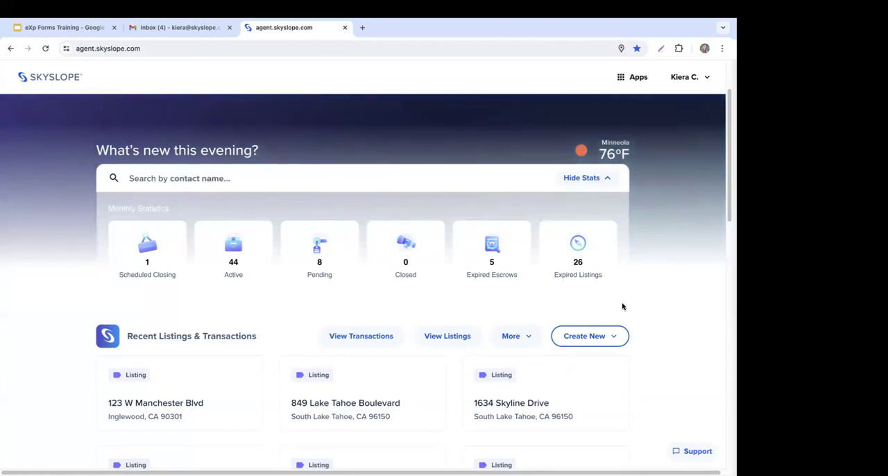
Step: Switch to the SkySlope Forms app and show only the files under My Files
{"action": "left_click", "coordinate": [637, 78]}
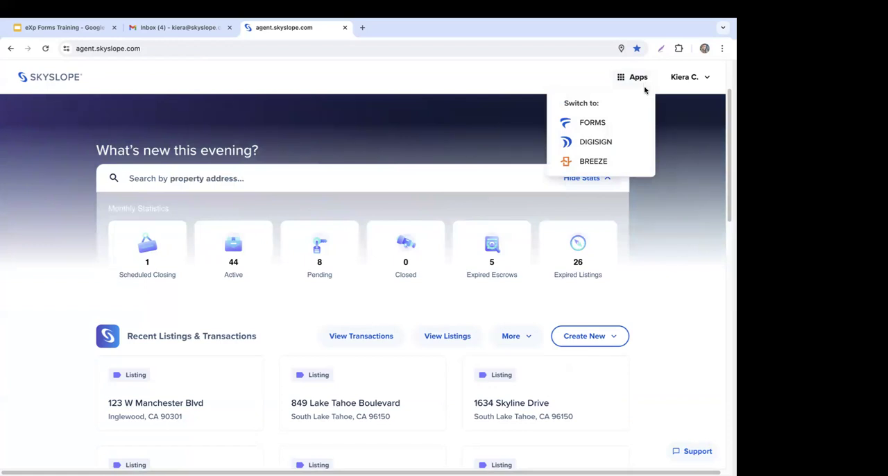
{"action": "left_click", "coordinate": [638, 130]}
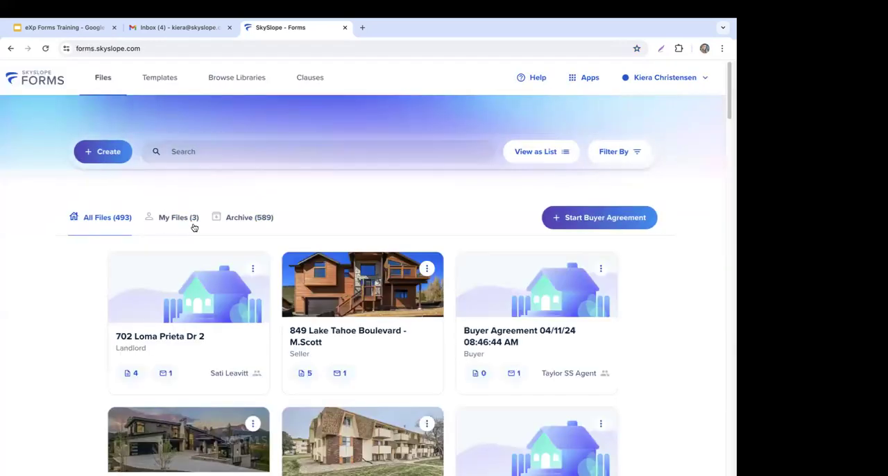
{"action": "left_click", "coordinate": [194, 226]}
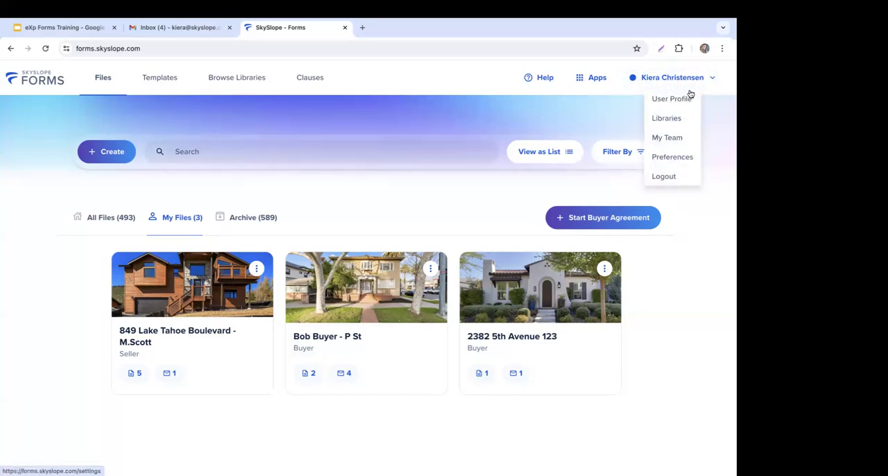
Step: Open the user profile settings and review the personal, professional and brokerage information
{"action": "left_click", "coordinate": [671, 99]}
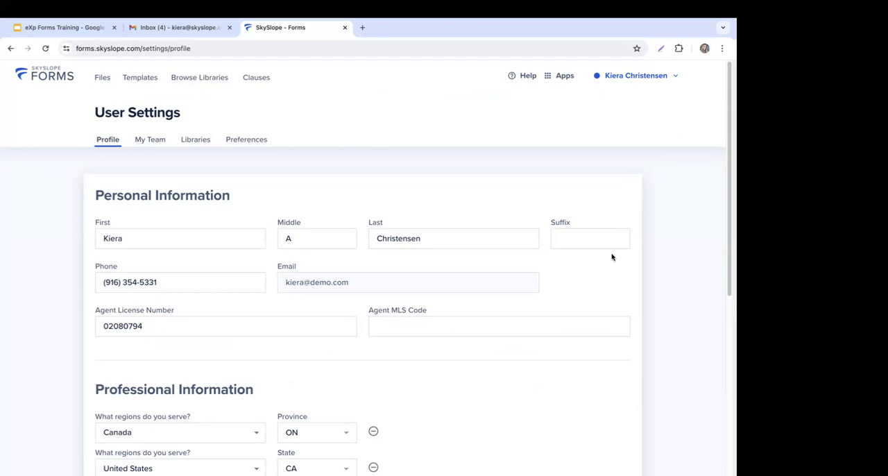
{"action": "scroll", "coordinate": [611, 258], "scroll_direction": "down", "scroll_amount": 1}
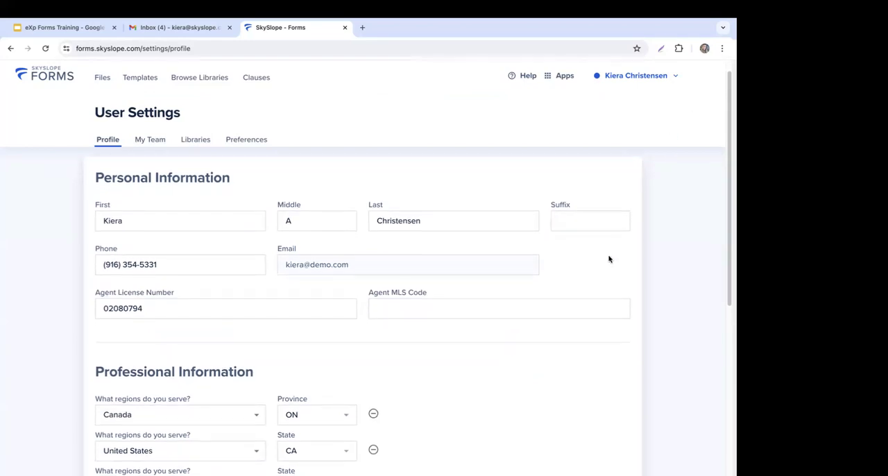
{"action": "scroll", "coordinate": [609, 259], "scroll_direction": "down", "scroll_amount": 2}
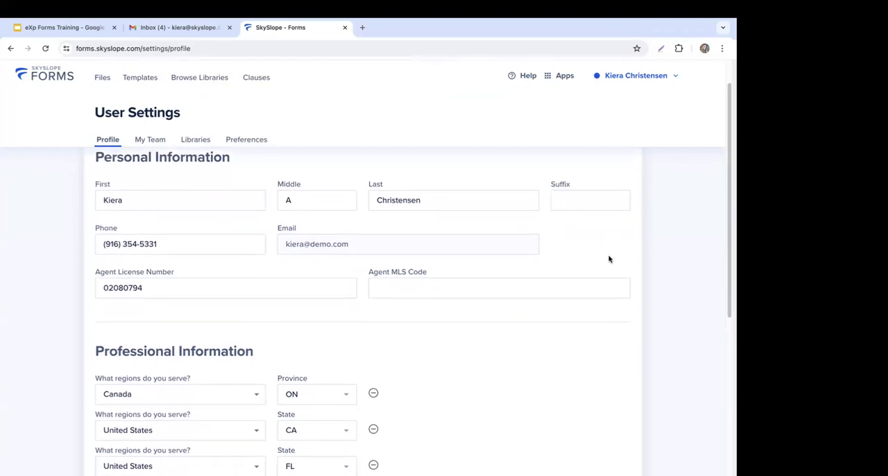
{"action": "scroll", "coordinate": [609, 259], "scroll_direction": "down", "scroll_amount": 5}
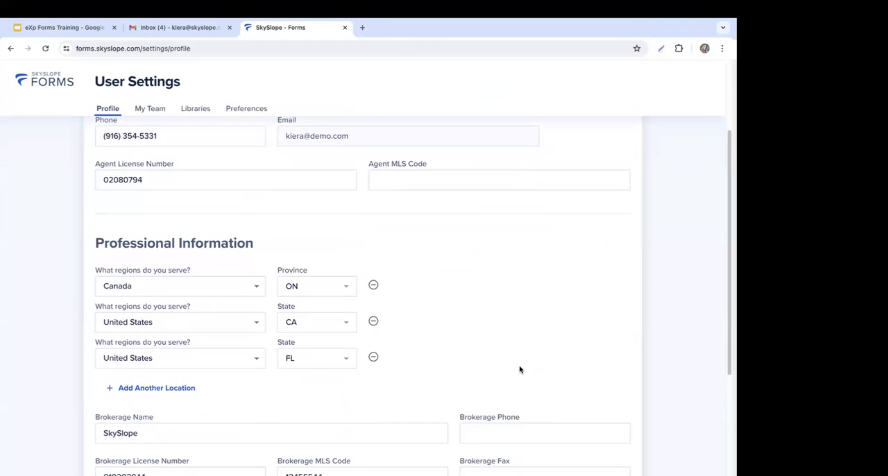
{"action": "scroll", "coordinate": [546, 355], "scroll_direction": "down", "scroll_amount": 1}
{"action": "scroll", "coordinate": [546, 355], "scroll_direction": "down", "scroll_amount": 4}
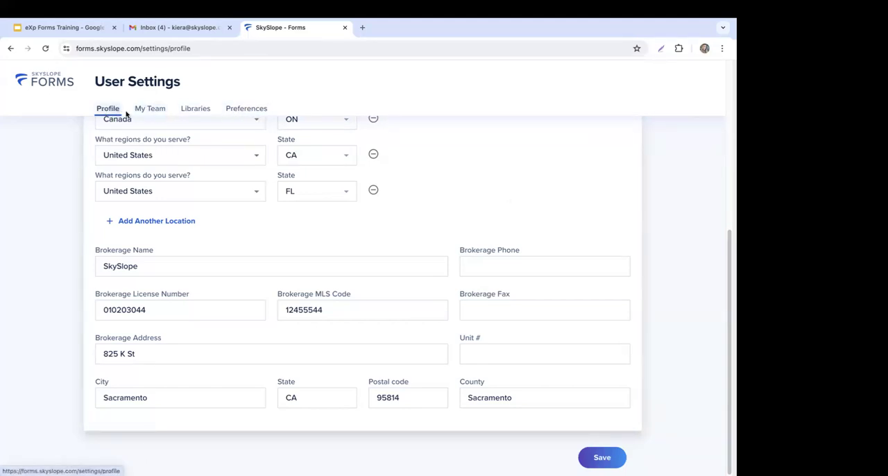
Step: Examine the My Team settings and the form for inviting people to share the account, then return to the collaborators list
{"action": "left_click", "coordinate": [158, 111]}
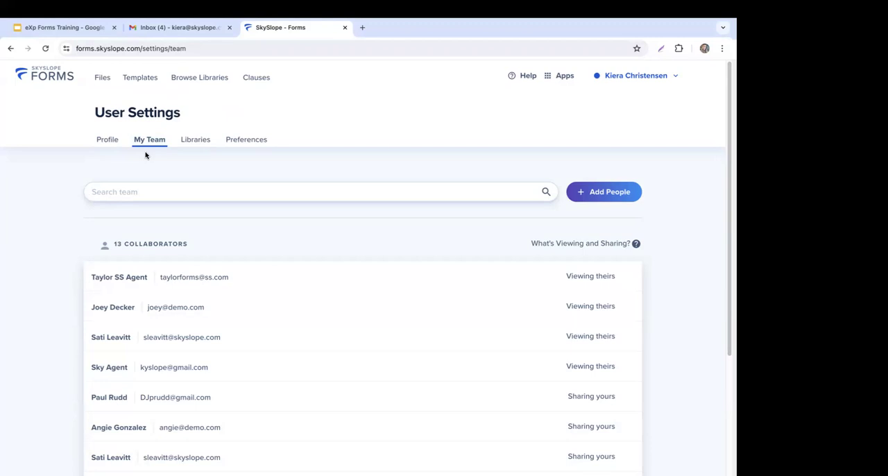
{"action": "left_click", "coordinate": [619, 193]}
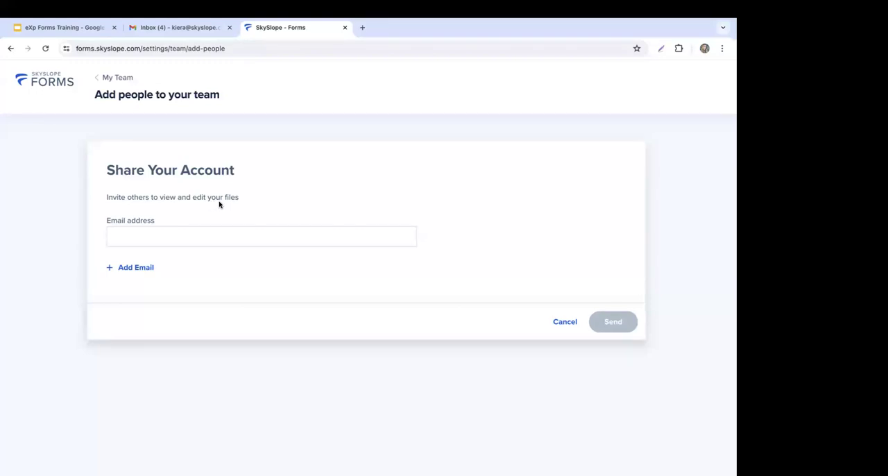
{"action": "left_click", "coordinate": [223, 242]}
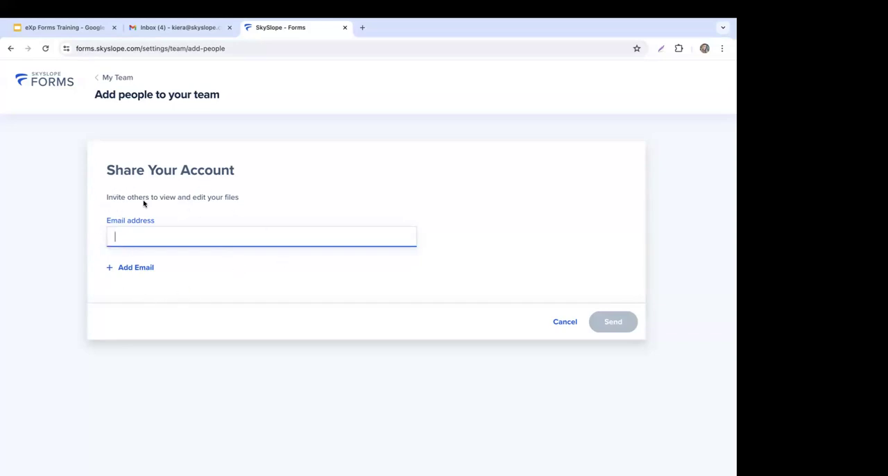
{"action": "left_click", "coordinate": [126, 79]}
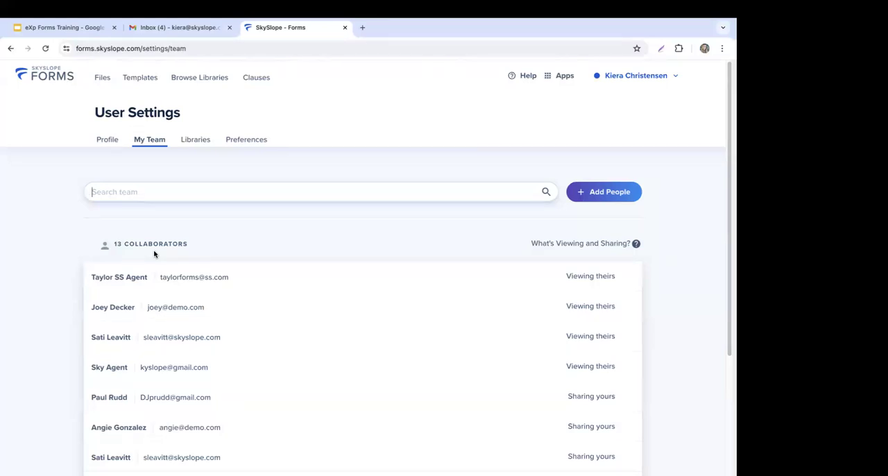
Step: Examine the connected association libraries in the user settings and the list of libraries available to add
{"action": "left_click", "coordinate": [203, 141]}
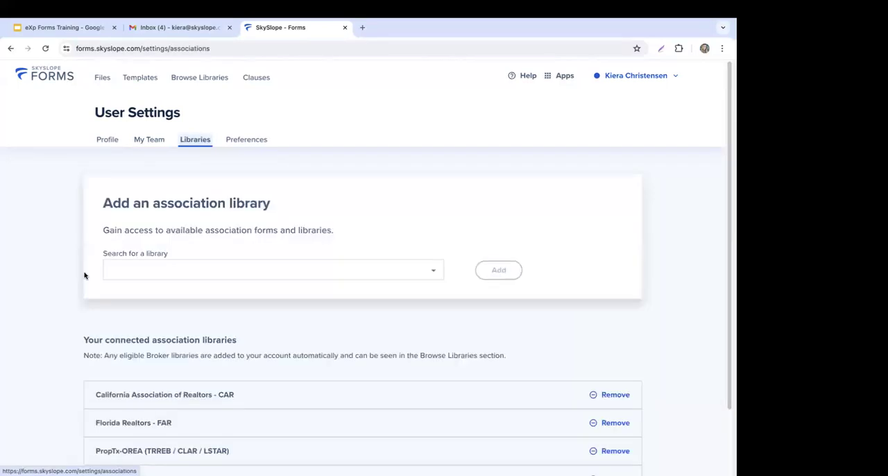
{"action": "scroll", "coordinate": [27, 297], "scroll_direction": "down", "scroll_amount": 2}
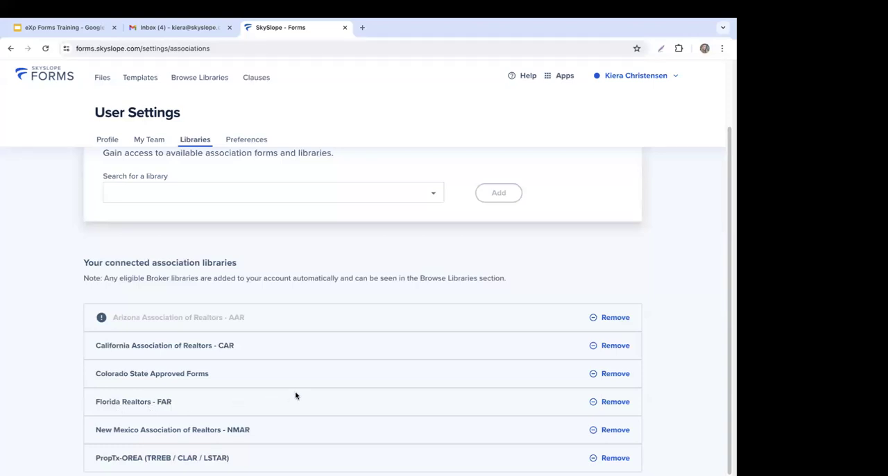
{"action": "scroll", "coordinate": [295, 396], "scroll_direction": "up", "scroll_amount": 1}
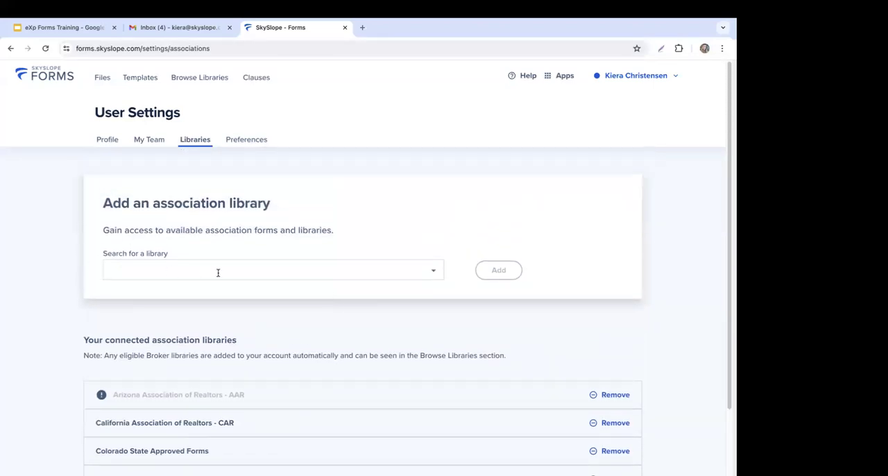
{"action": "left_click", "coordinate": [218, 273]}
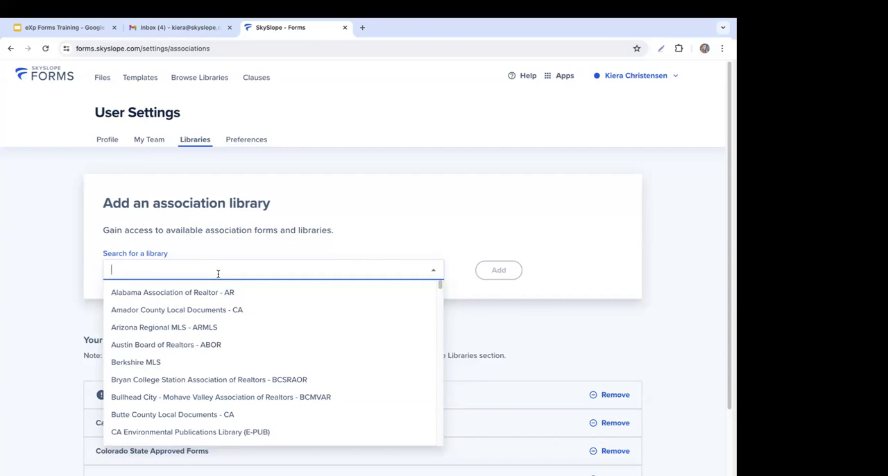
{"action": "left_click", "coordinate": [218, 273]}
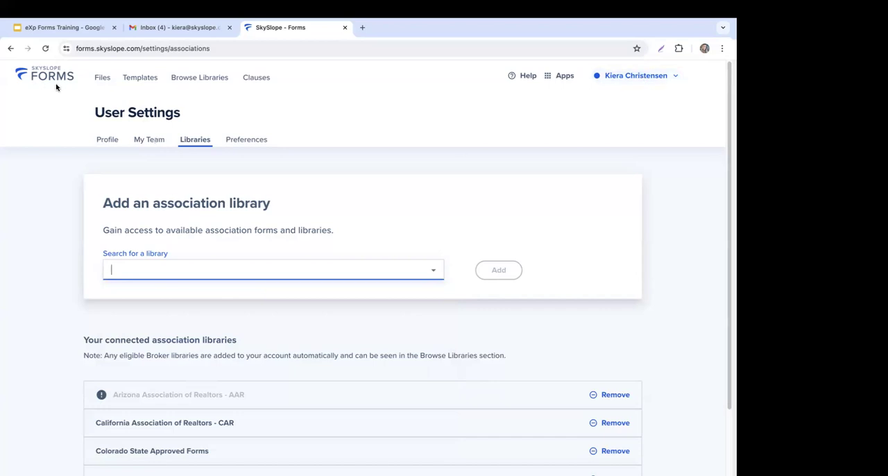
Step: Return from the user settings to the files overview and show My Files
{"action": "left_click", "coordinate": [671, 78]}
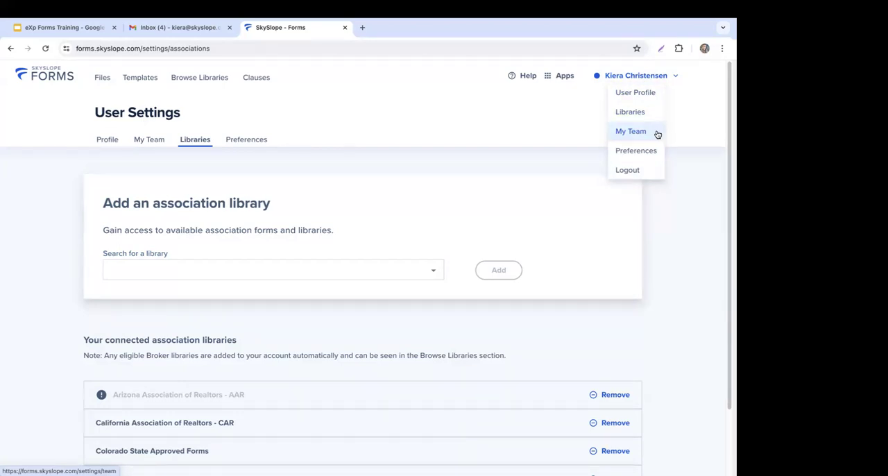
{"action": "left_click", "coordinate": [98, 78]}
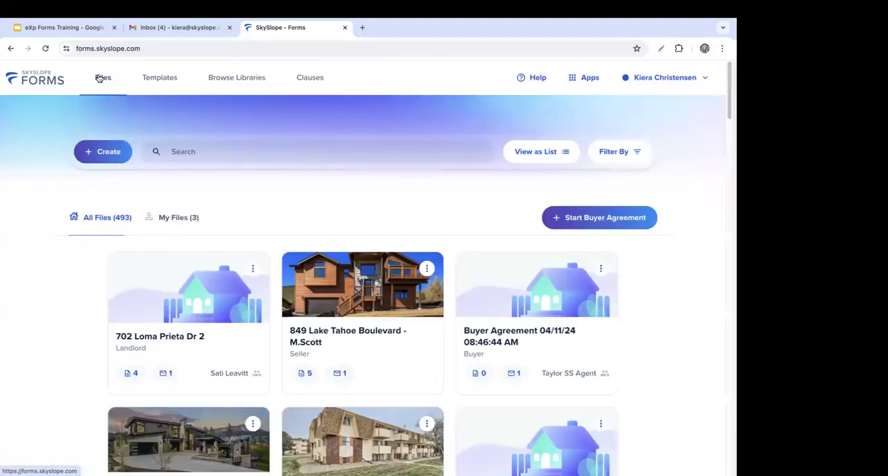
{"action": "left_click", "coordinate": [174, 222]}
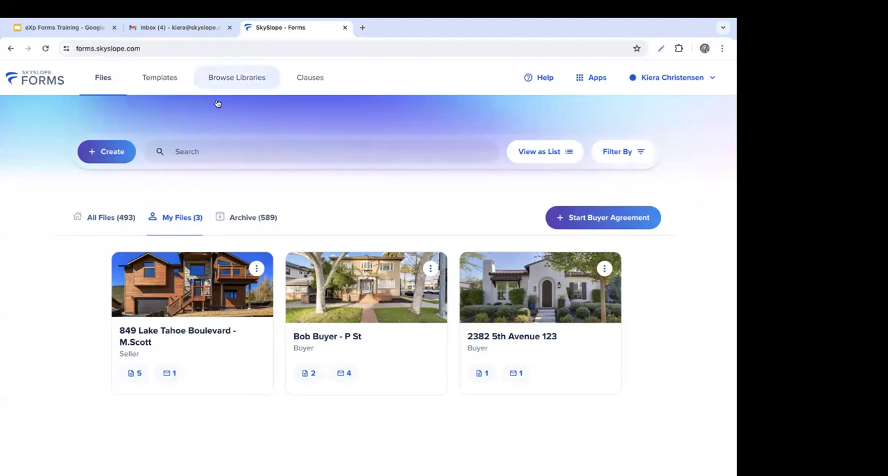
Step: Start a new template in the Templates area and choose Seller as its type
{"action": "left_click", "coordinate": [164, 86]}
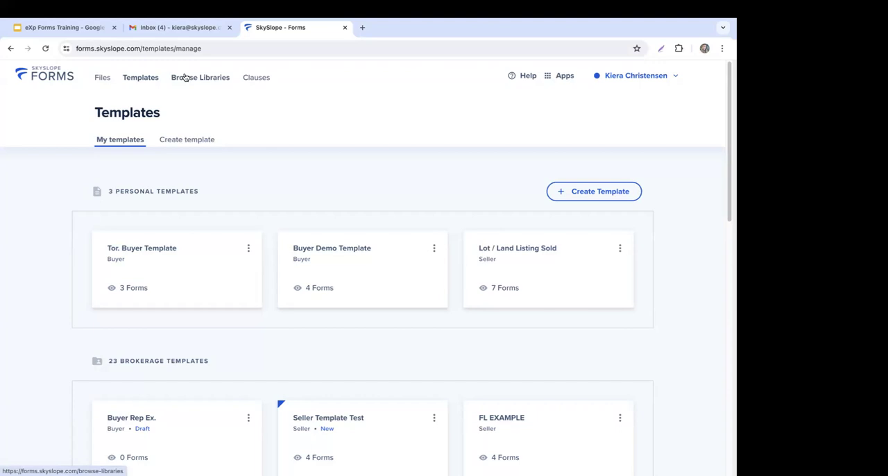
{"action": "left_click", "coordinate": [613, 198]}
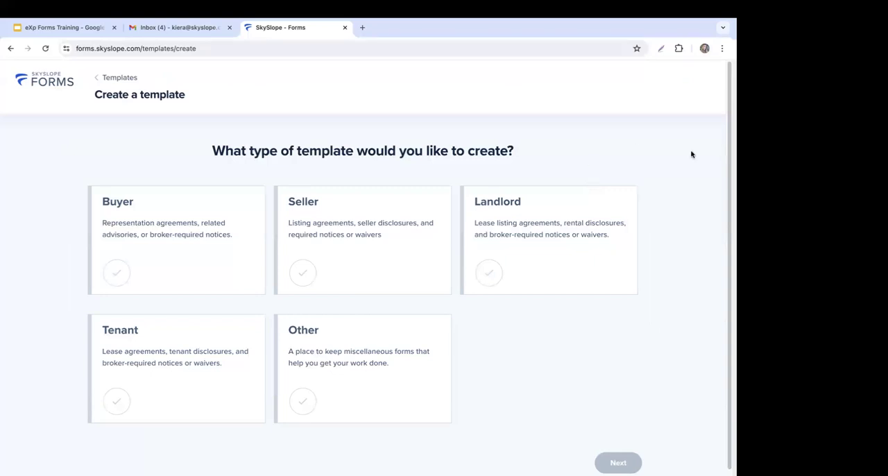
{"action": "left_click", "coordinate": [399, 268]}
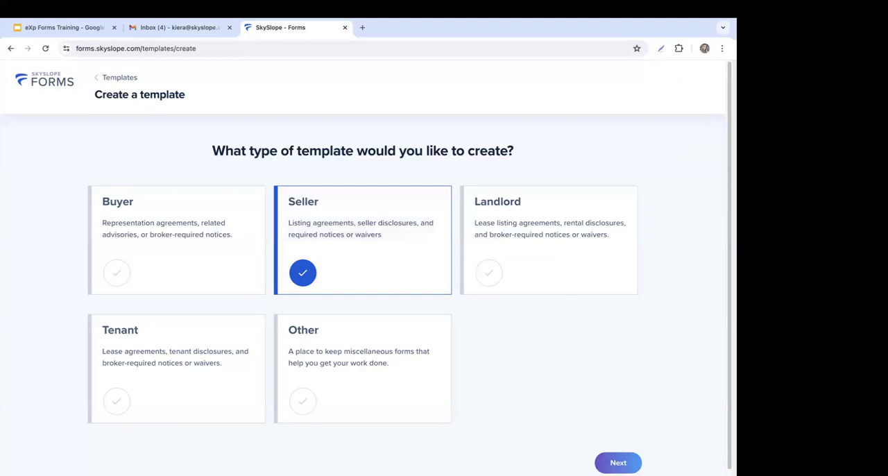
{"action": "left_click", "coordinate": [618, 463]}
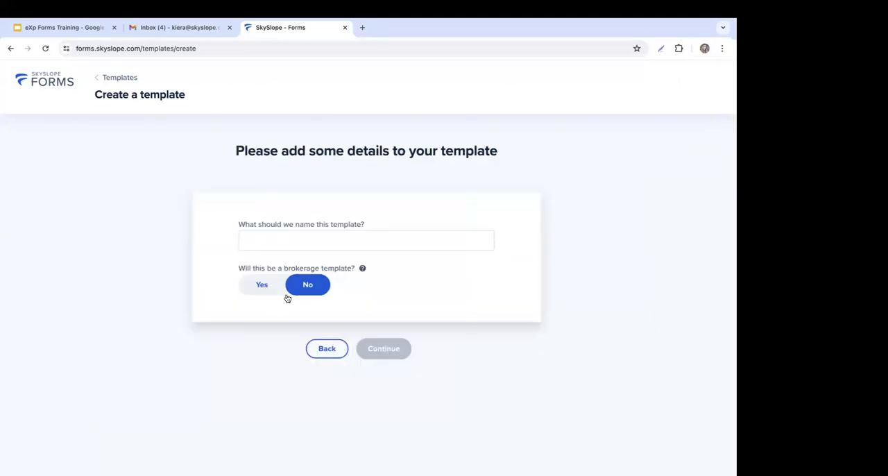
Step: Name the template "Listing Template", keep it as a non-brokerage template, and continue to adding forms
{"action": "left_click", "coordinate": [297, 242]}
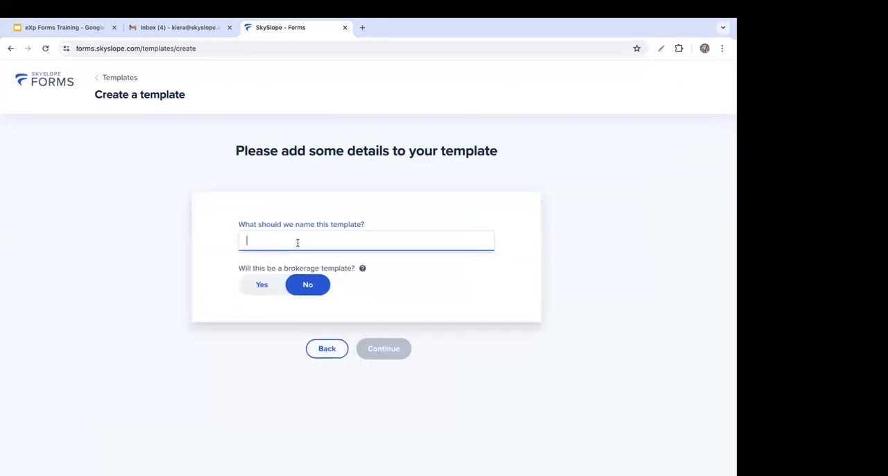
{"action": "type", "text": "Listing Template"}
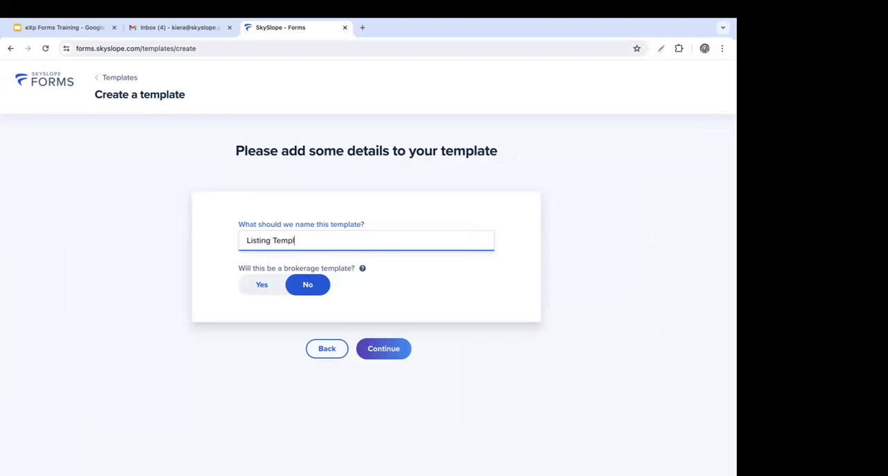
{"action": "left_click", "coordinate": [414, 302]}
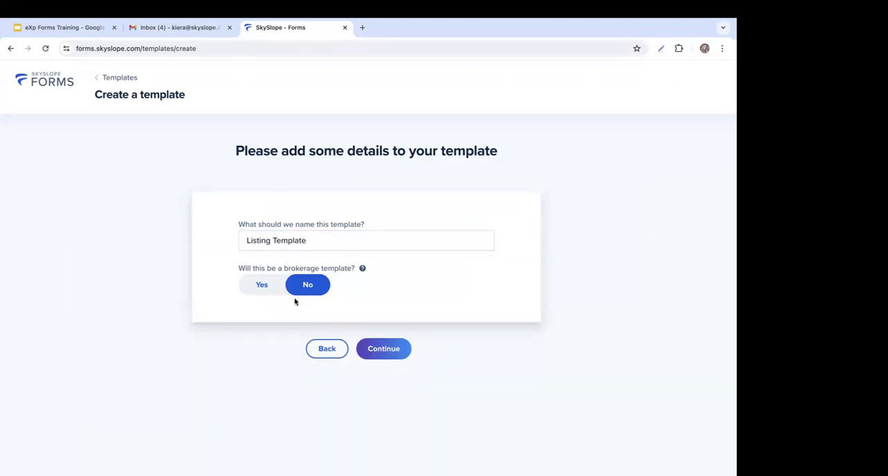
{"action": "left_click", "coordinate": [373, 345]}
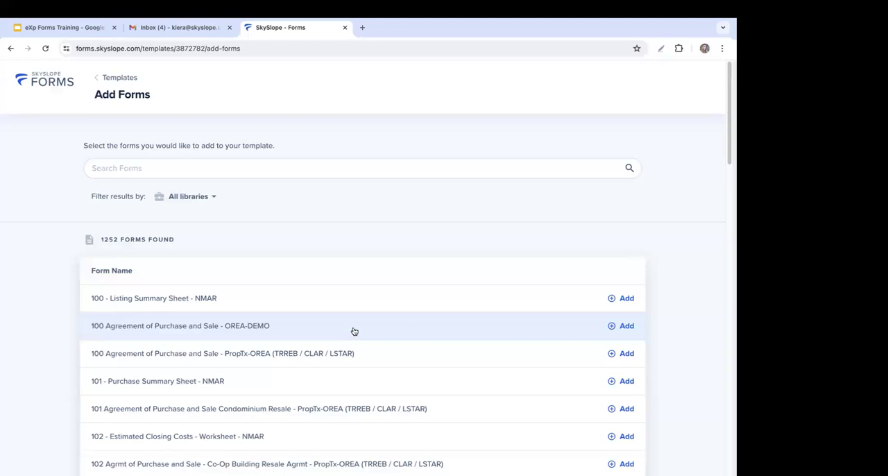
Step: Filter the forms available for the template to the Florida Realtors - FAR library and browse the list
{"action": "left_click", "coordinate": [210, 201]}
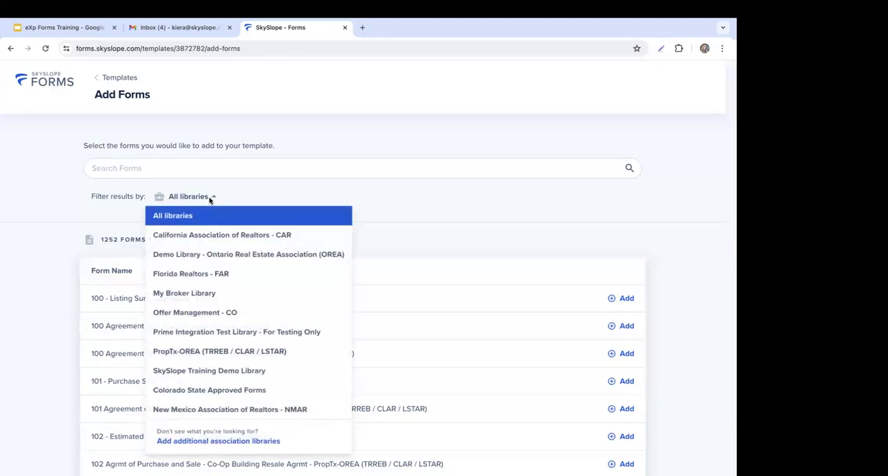
{"action": "left_click", "coordinate": [252, 278]}
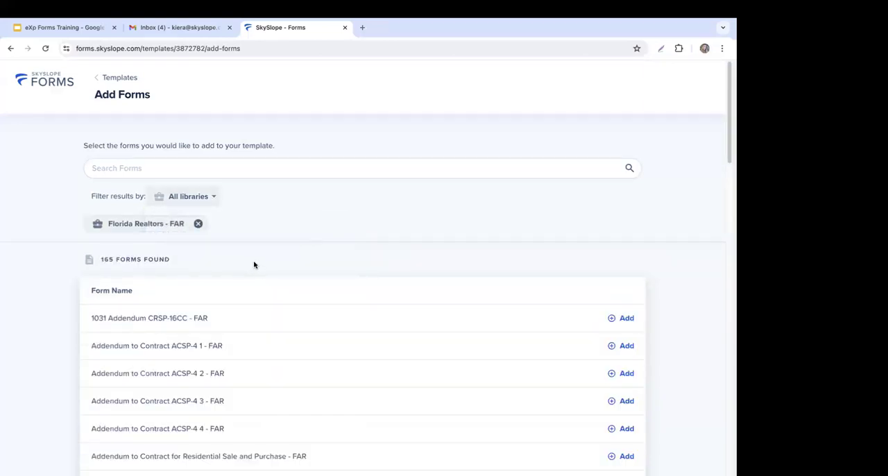
{"action": "scroll", "coordinate": [582, 267], "scroll_direction": "down", "scroll_amount": 1}
{"action": "scroll", "coordinate": [642, 255], "scroll_direction": "down", "scroll_amount": 3}
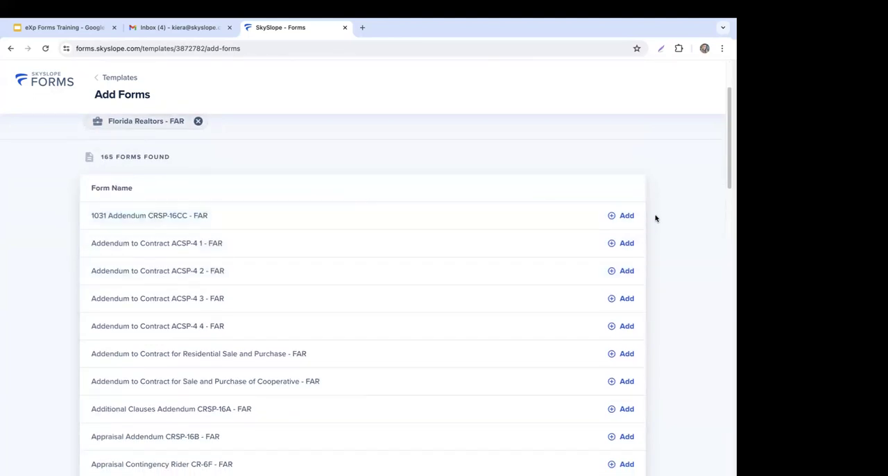
{"action": "scroll", "coordinate": [577, 273], "scroll_direction": "down", "scroll_amount": 1}
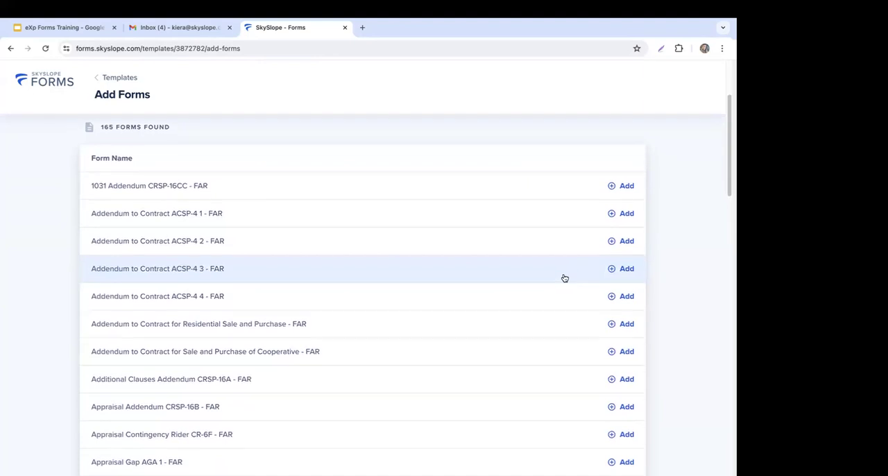
Step: Look through the Florida Realtors - FAR forms available for the template, from the addenda down to the brokerage relationship and buyer forms
{"action": "scroll", "coordinate": [548, 287], "scroll_direction": "down", "scroll_amount": 2}
{"action": "scroll", "coordinate": [548, 288], "scroll_direction": "down", "scroll_amount": 5}
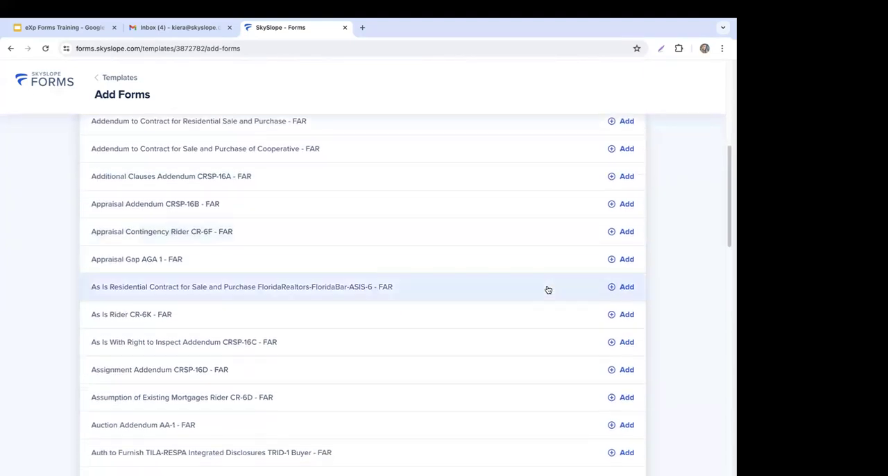
{"action": "scroll", "coordinate": [547, 289], "scroll_direction": "down", "scroll_amount": 1}
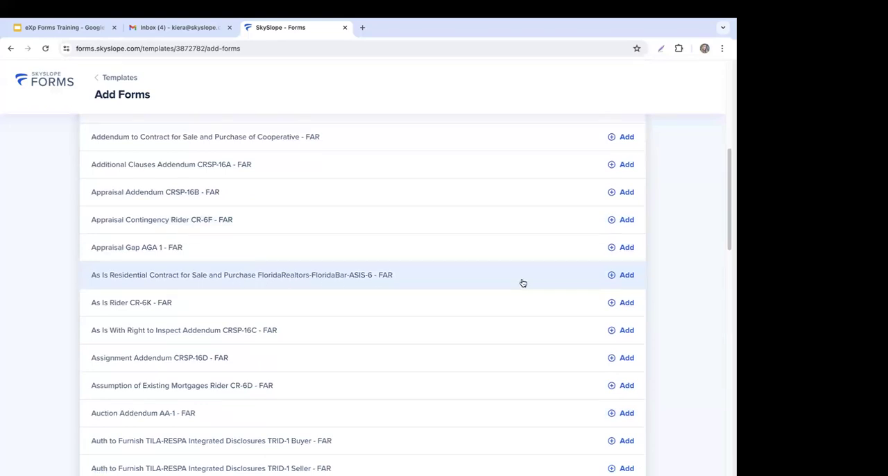
{"action": "scroll", "coordinate": [522, 283], "scroll_direction": "down", "scroll_amount": 3}
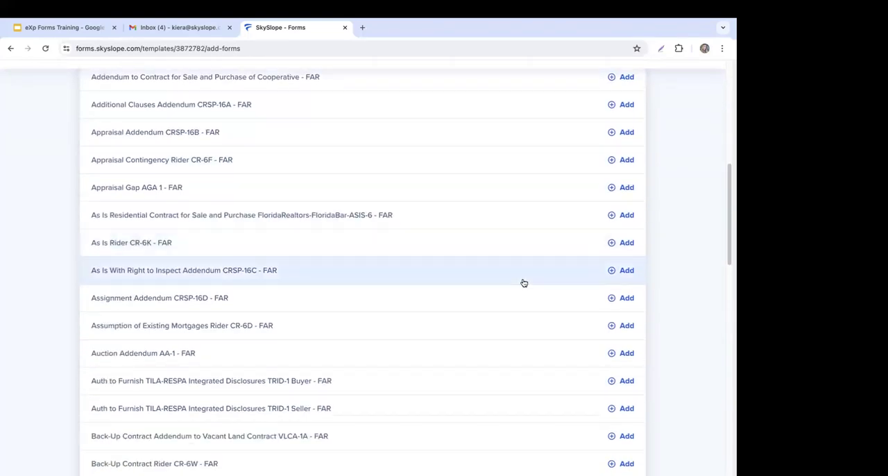
{"action": "scroll", "coordinate": [523, 283], "scroll_direction": "down", "scroll_amount": 2}
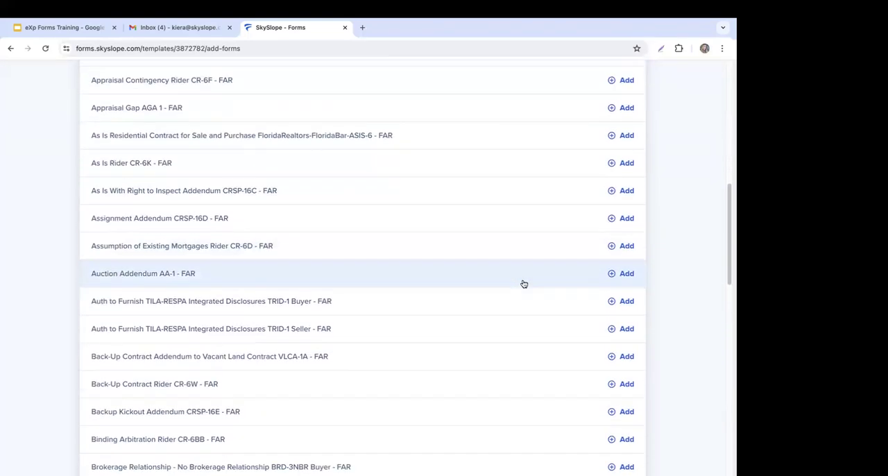
{"action": "scroll", "coordinate": [523, 283], "scroll_direction": "down", "scroll_amount": 4}
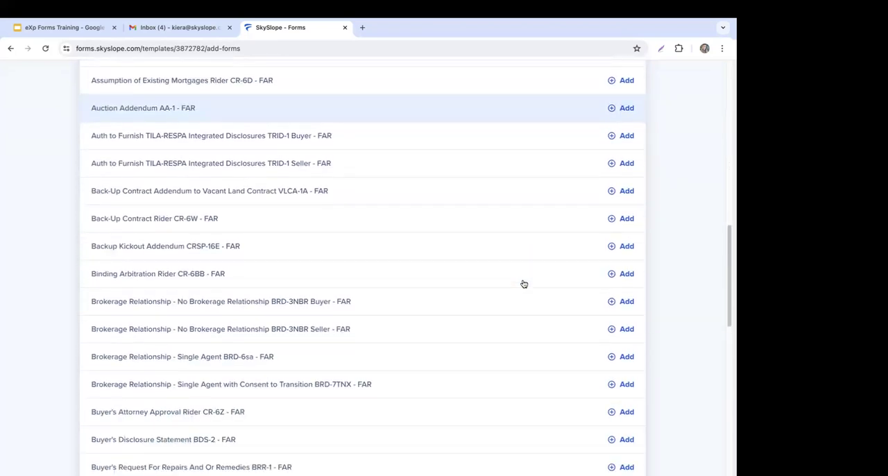
Step: Search the available forms for "list" and add Exclusive Brokerage Listing Agreement EBLA-10 - FAR to the template
{"action": "scroll", "coordinate": [524, 283], "scroll_direction": "up", "scroll_amount": 12}
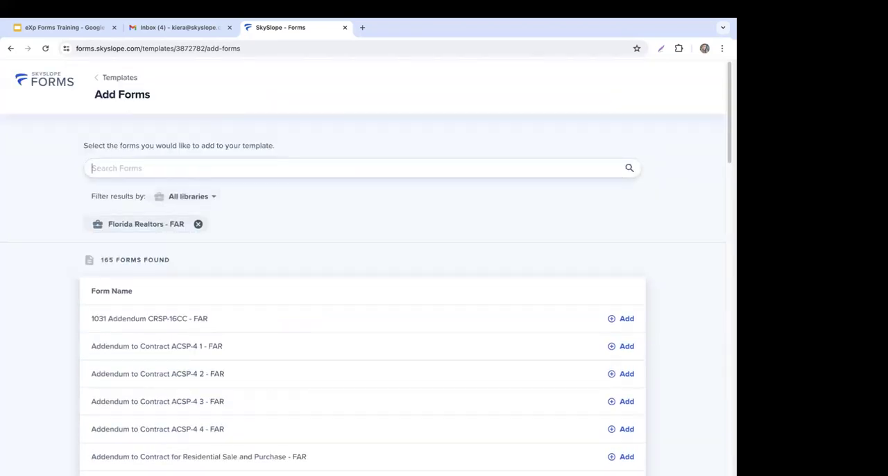
{"action": "type", "text": "list"}
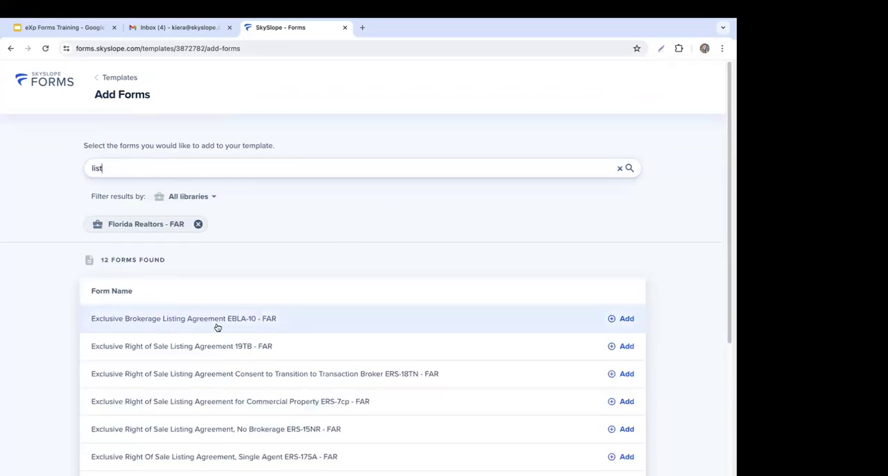
{"action": "left_click", "coordinate": [623, 319]}
Step: Add Residential Listing Data Entry Form - Stellar MLS from the same search results to the template
{"action": "scroll", "coordinate": [673, 311], "scroll_direction": "down", "scroll_amount": 1}
{"action": "scroll", "coordinate": [674, 312], "scroll_direction": "down", "scroll_amount": 1}
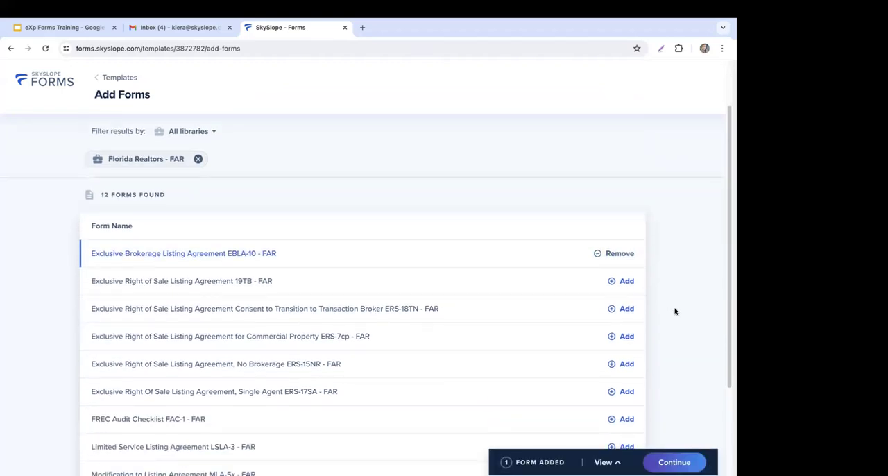
{"action": "scroll", "coordinate": [675, 312], "scroll_direction": "down", "scroll_amount": 2}
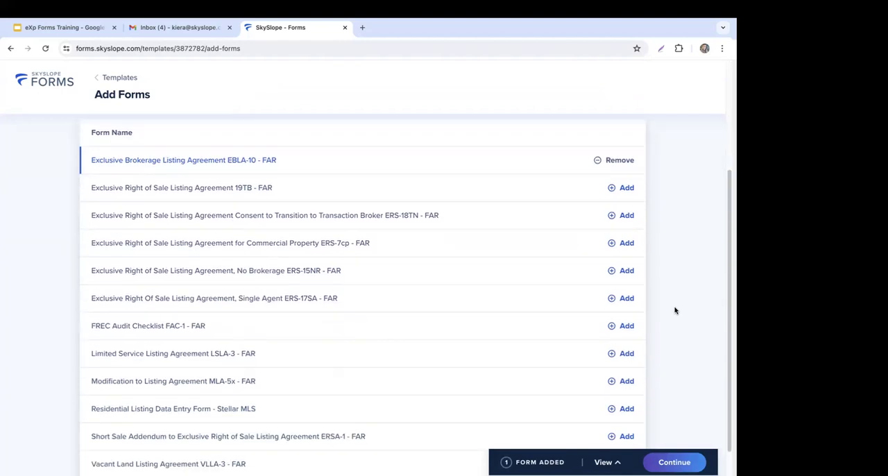
{"action": "scroll", "coordinate": [675, 310], "scroll_direction": "down", "scroll_amount": 1}
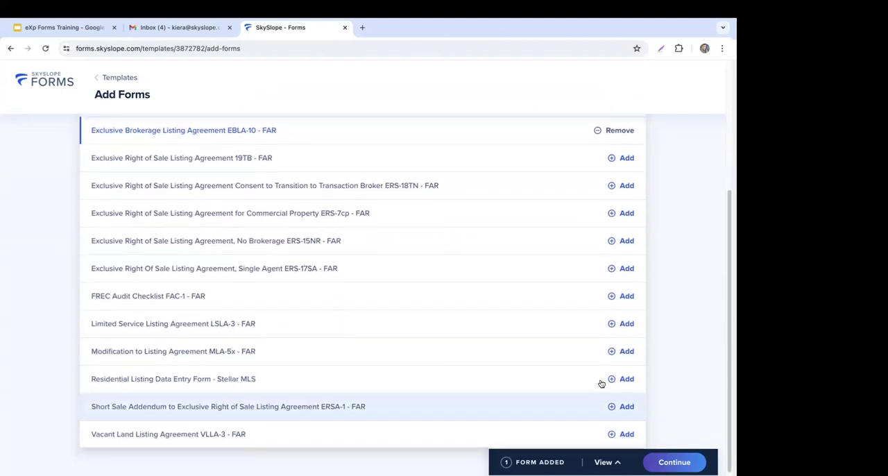
{"action": "left_click", "coordinate": [626, 378]}
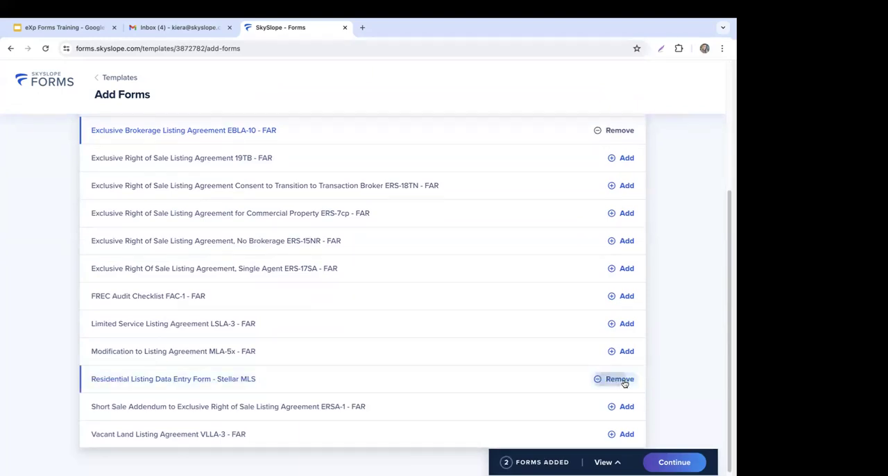
Step: Replace the form search with "agen" and add Brokerage Relationship - Single Agent BRD-6sa - FAR to the template
{"action": "scroll", "coordinate": [670, 347], "scroll_direction": "up", "scroll_amount": 2}
{"action": "scroll", "coordinate": [671, 346], "scroll_direction": "up", "scroll_amount": 3}
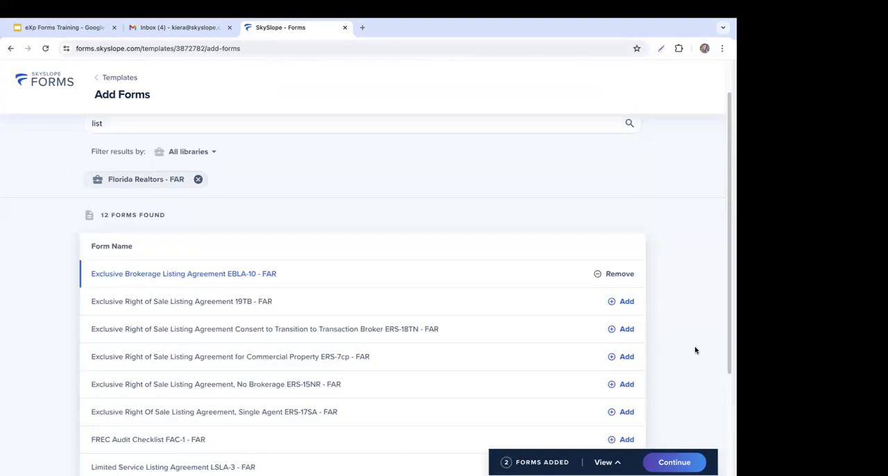
{"action": "left_click_drag", "start_coordinate": [152, 164], "coordinate": [48, 166]}
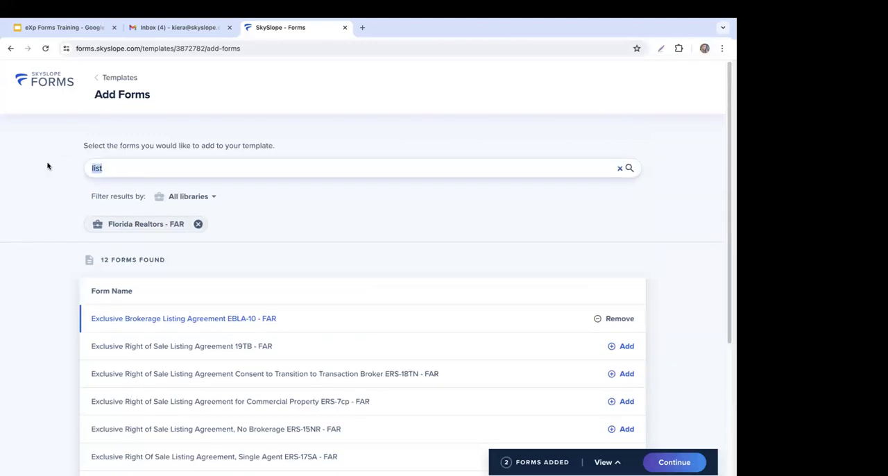
{"action": "key", "text": "BackSpace"}
{"action": "type", "text": "a"}
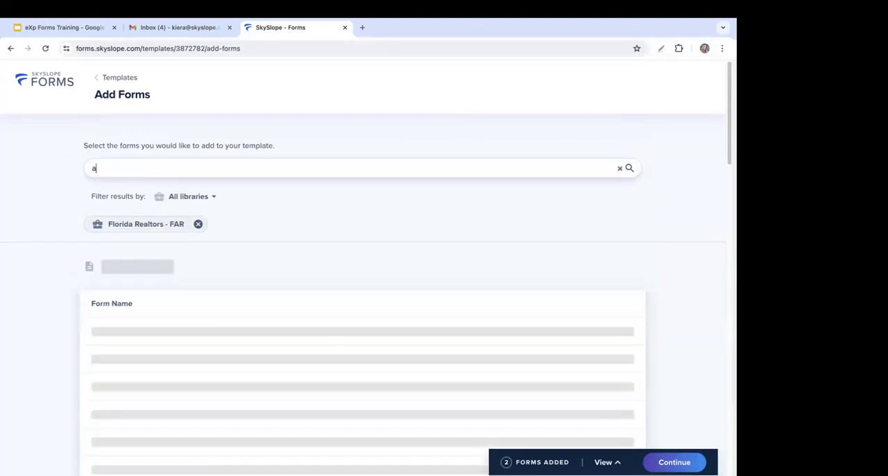
{"action": "type", "text": "gen"}
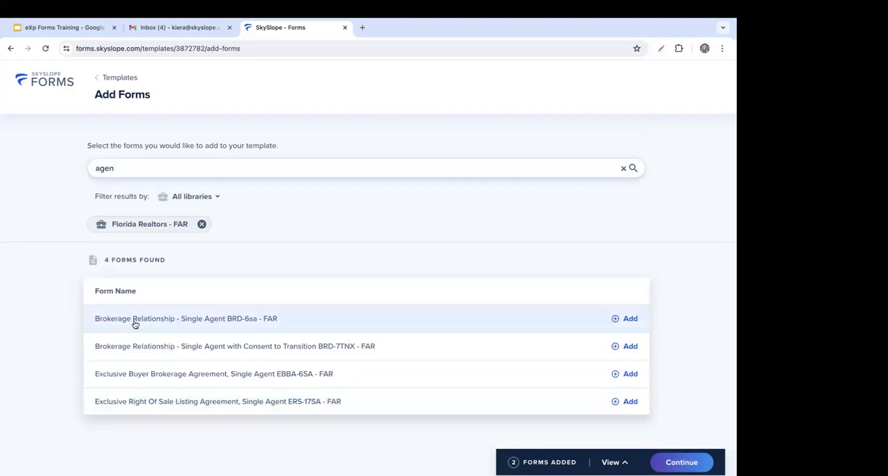
{"action": "left_click", "coordinate": [629, 322]}
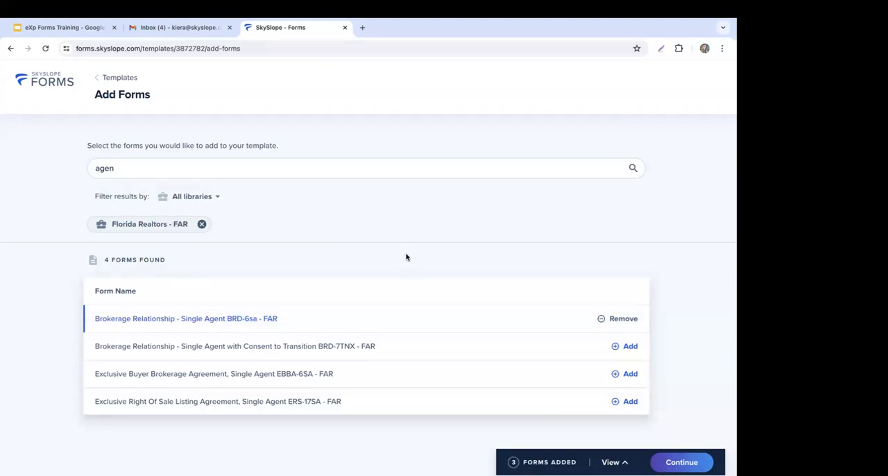
Step: Show the list of forms added to the template and continue to filling them in
{"action": "left_click", "coordinate": [611, 463]}
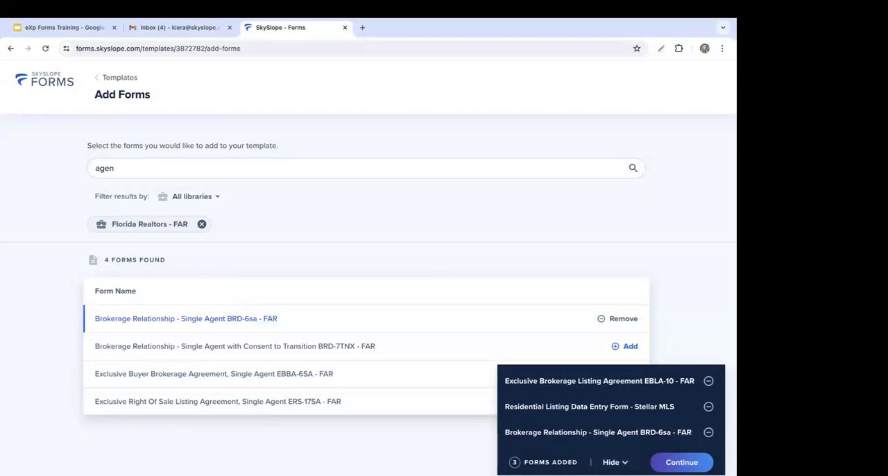
{"action": "left_click", "coordinate": [681, 461]}
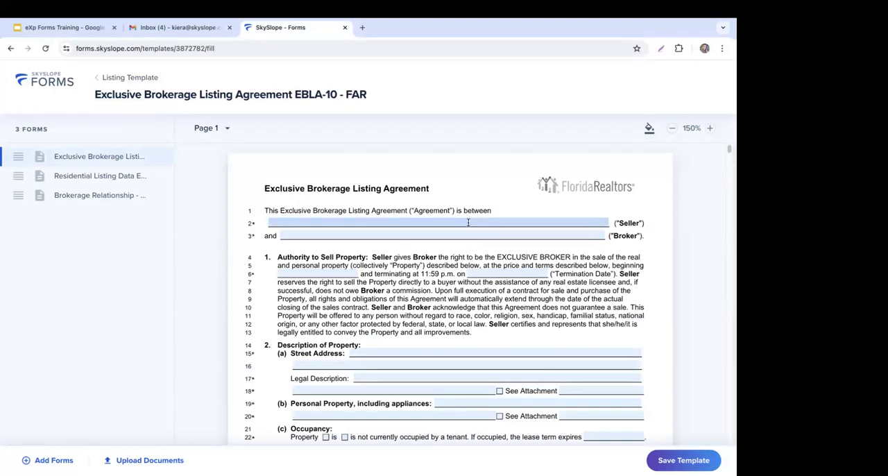
Step: Look through pages 1 and 2 of the Exclusive Brokerage Listing Agreement to examine its fillable fields and checkboxes
{"action": "scroll", "coordinate": [443, 289], "scroll_direction": "down", "scroll_amount": 1}
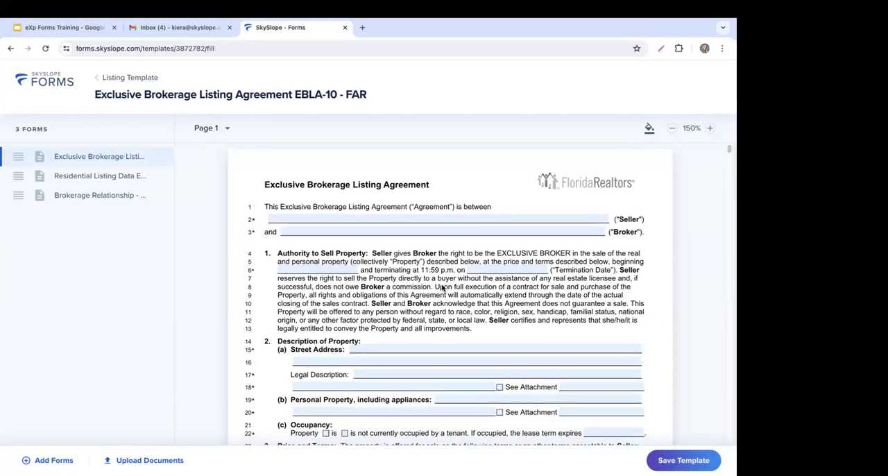
{"action": "scroll", "coordinate": [441, 288], "scroll_direction": "down", "scroll_amount": 2}
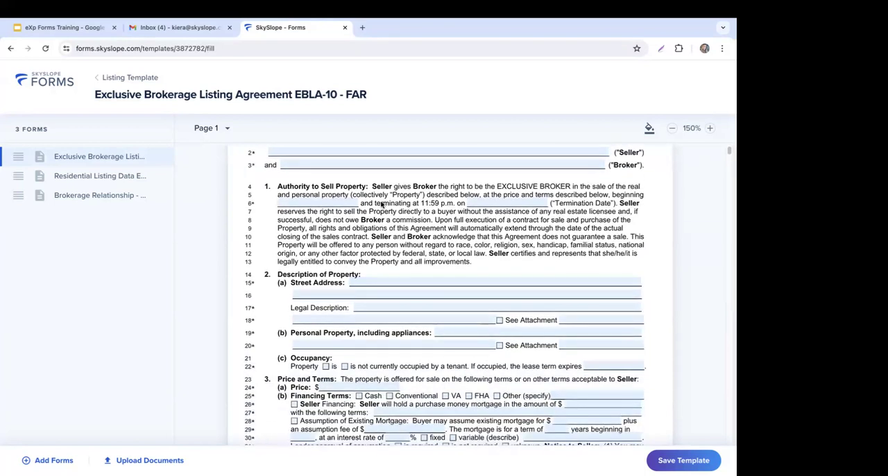
{"action": "scroll", "coordinate": [429, 239], "scroll_direction": "down", "scroll_amount": 1}
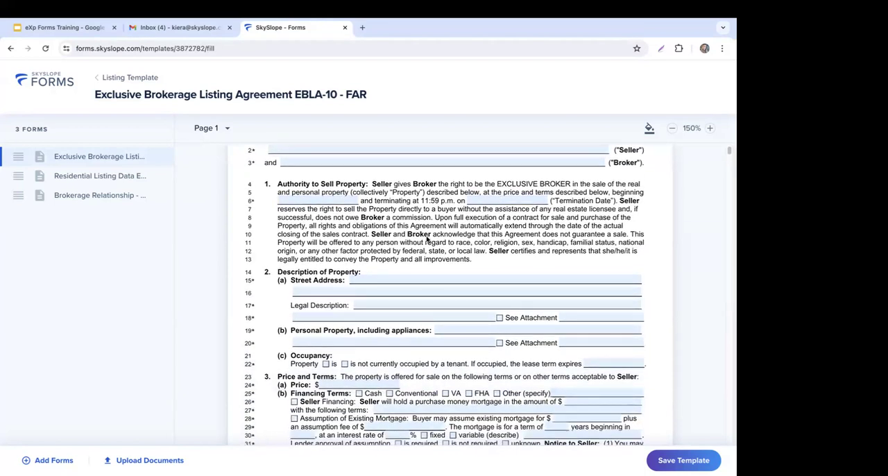
{"action": "scroll", "coordinate": [426, 239], "scroll_direction": "down", "scroll_amount": 3}
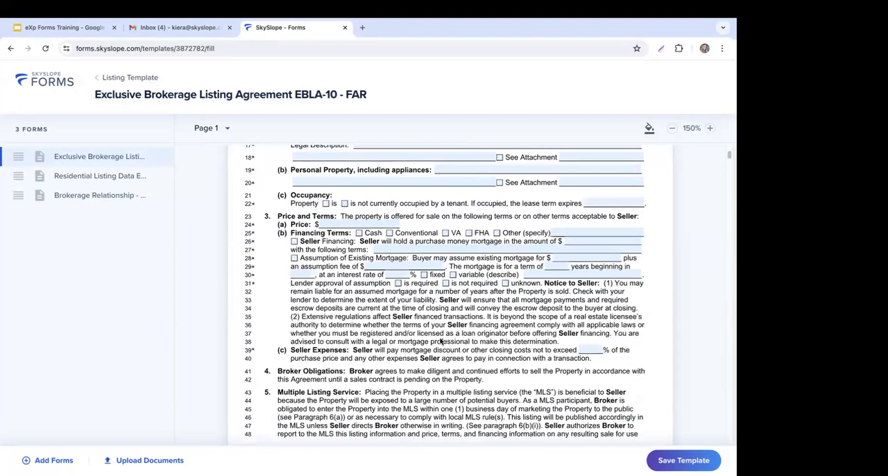
{"action": "scroll", "coordinate": [444, 339], "scroll_direction": "down", "scroll_amount": 3}
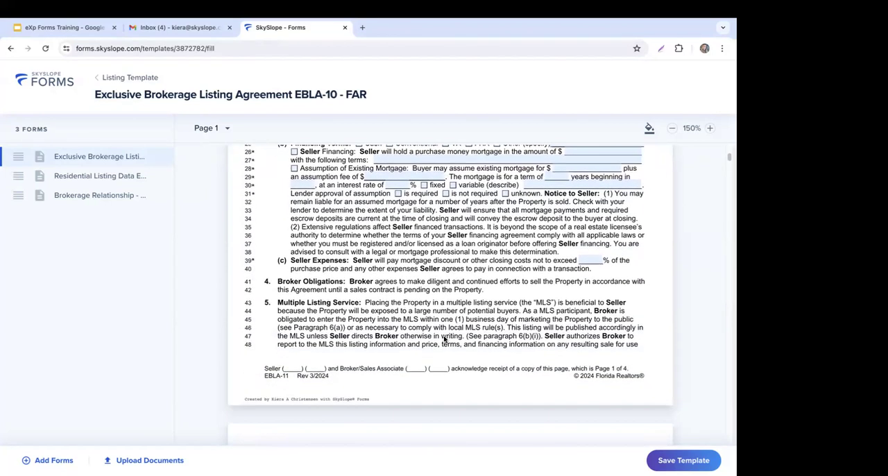
{"action": "scroll", "coordinate": [388, 278], "scroll_direction": "down", "scroll_amount": 3}
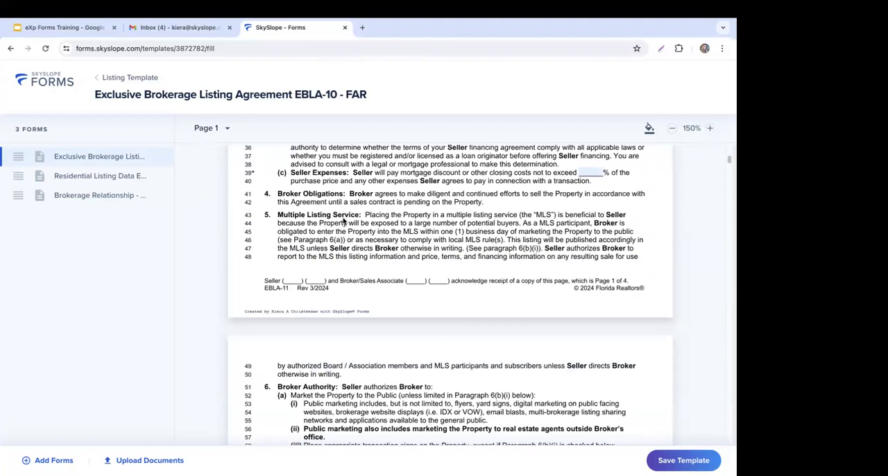
{"action": "scroll", "coordinate": [495, 229], "scroll_direction": "down", "scroll_amount": 5}
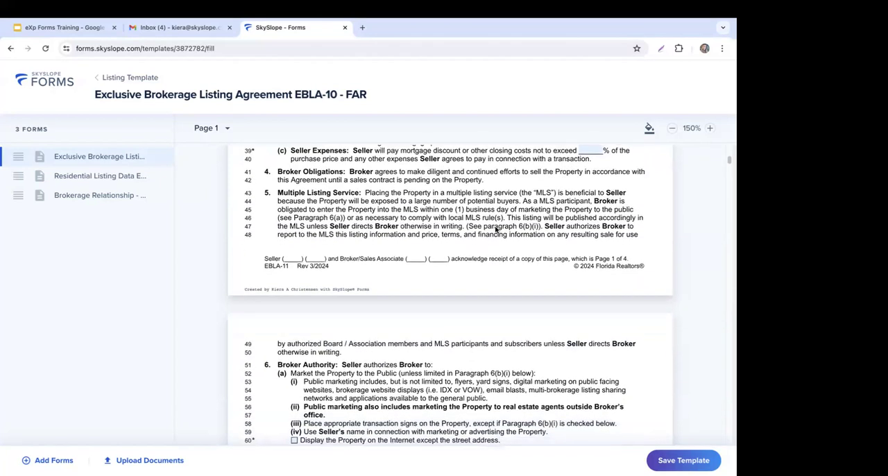
{"action": "scroll", "coordinate": [495, 231], "scroll_direction": "down", "scroll_amount": 2}
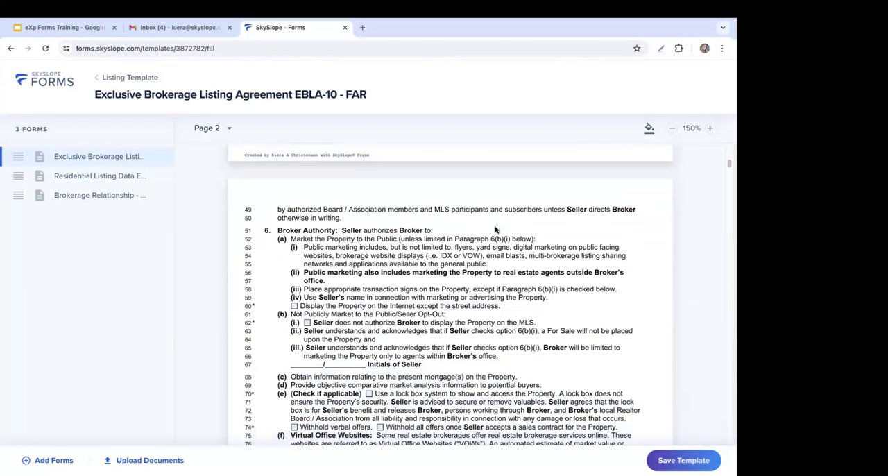
{"action": "scroll", "coordinate": [492, 296], "scroll_direction": "down", "scroll_amount": 10}
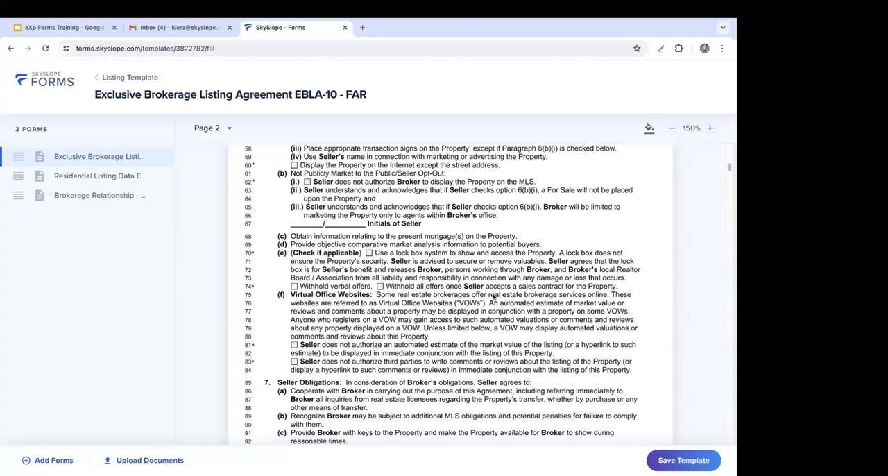
{"action": "scroll", "coordinate": [492, 296], "scroll_direction": "down", "scroll_amount": 1}
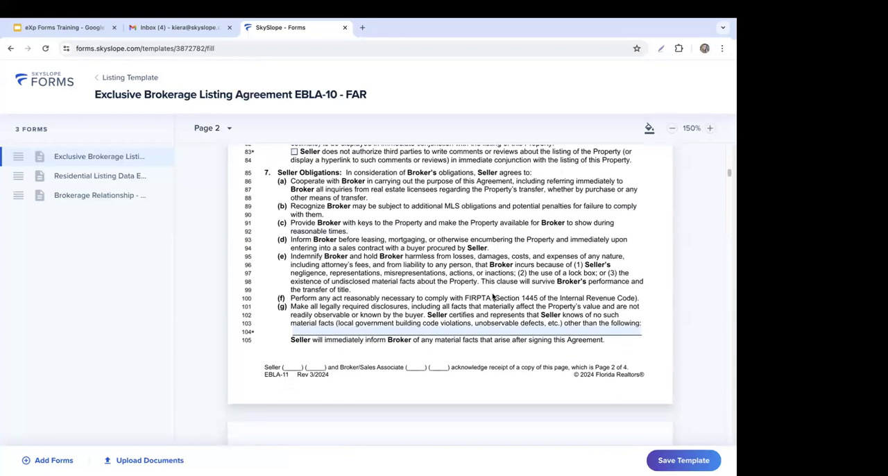
{"action": "scroll", "coordinate": [492, 297], "scroll_direction": "down", "scroll_amount": 7}
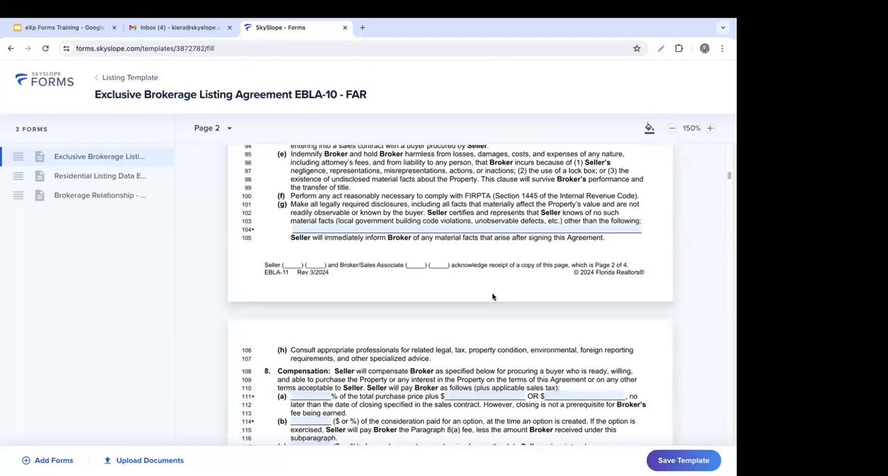
Step: Review the compensation and brokerage relationship sections on page 3 of the agreement, and save the template
{"action": "scroll", "coordinate": [292, 295], "scroll_direction": "down", "scroll_amount": 1}
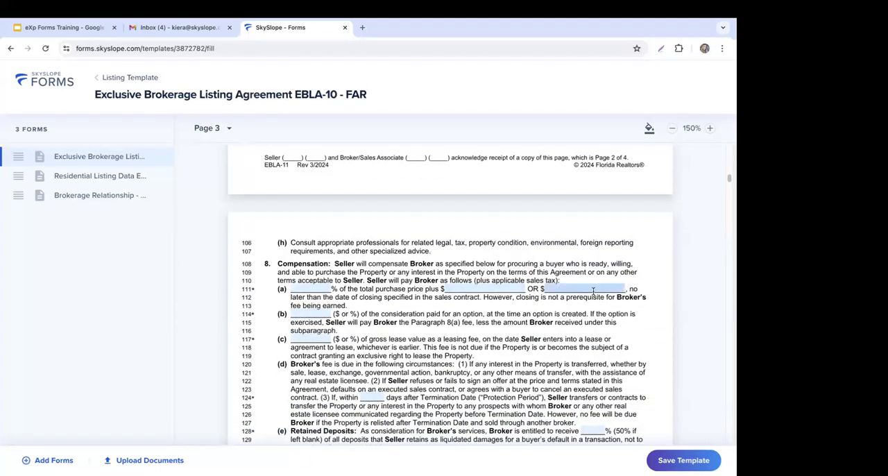
{"action": "scroll", "coordinate": [527, 284], "scroll_direction": "down", "scroll_amount": 3}
{"action": "scroll", "coordinate": [493, 241], "scroll_direction": "down", "scroll_amount": 4}
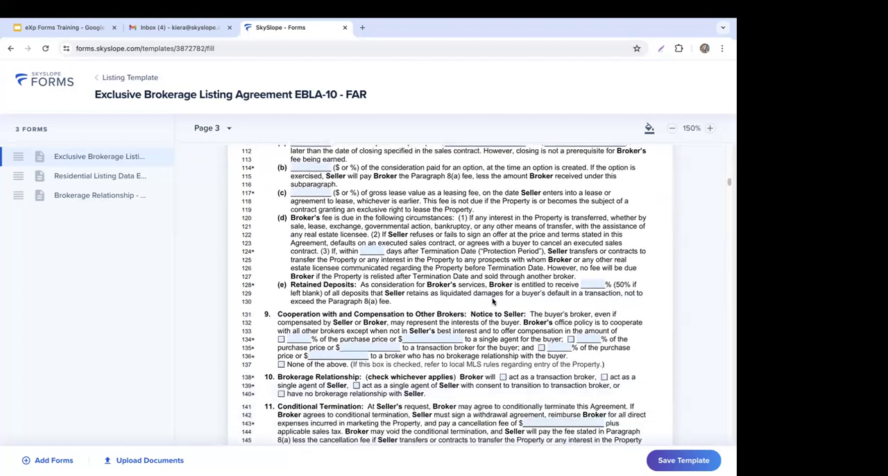
{"action": "scroll", "coordinate": [480, 297], "scroll_direction": "down", "scroll_amount": 1}
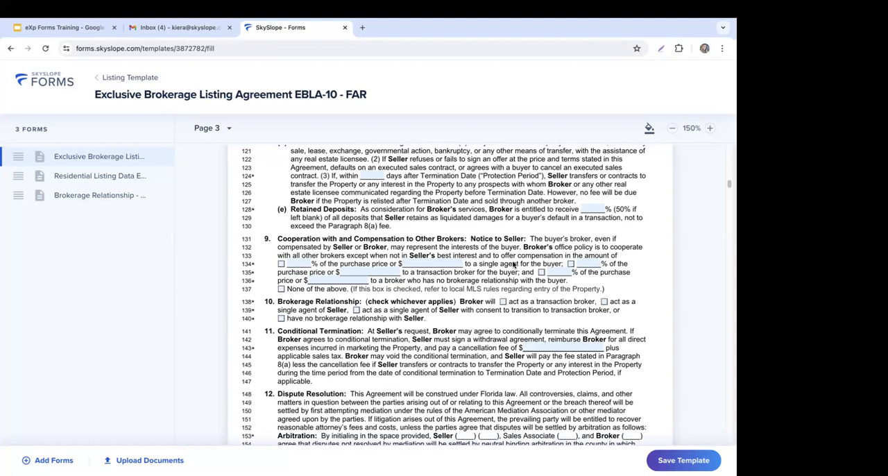
{"action": "scroll", "coordinate": [513, 265], "scroll_direction": "down", "scroll_amount": 2}
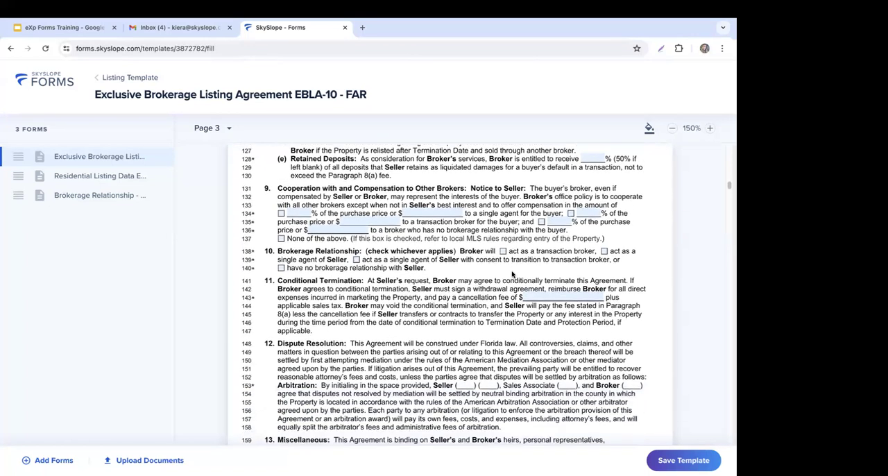
{"action": "scroll", "coordinate": [513, 274], "scroll_direction": "down", "scroll_amount": 2}
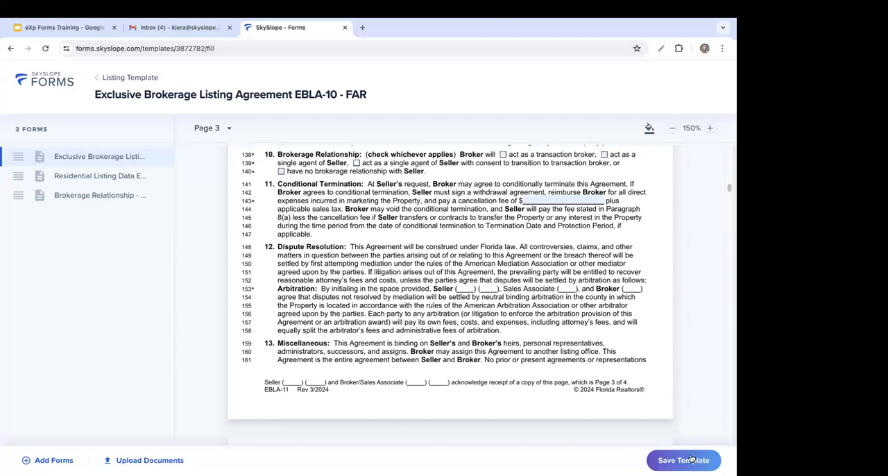
{"action": "left_click", "coordinate": [689, 459]}
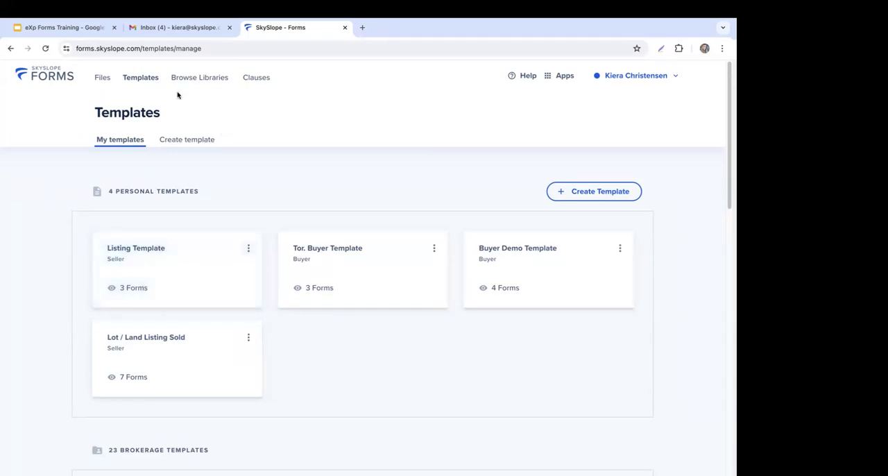
Step: Start creating a new file from the personal files list and set the client representation to Seller
{"action": "left_click", "coordinate": [111, 82]}
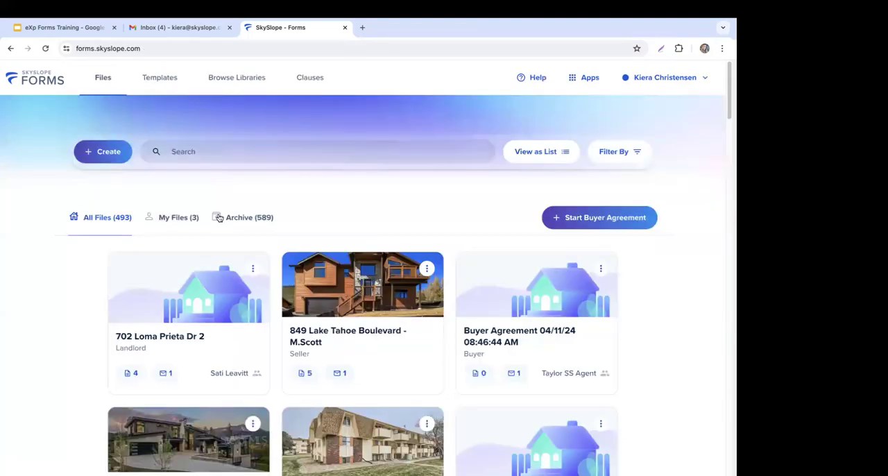
{"action": "left_click", "coordinate": [190, 224]}
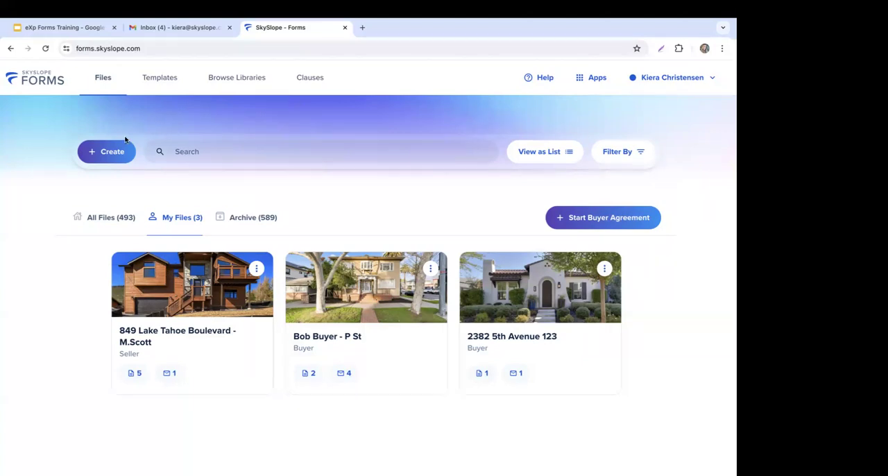
{"action": "left_click", "coordinate": [111, 152]}
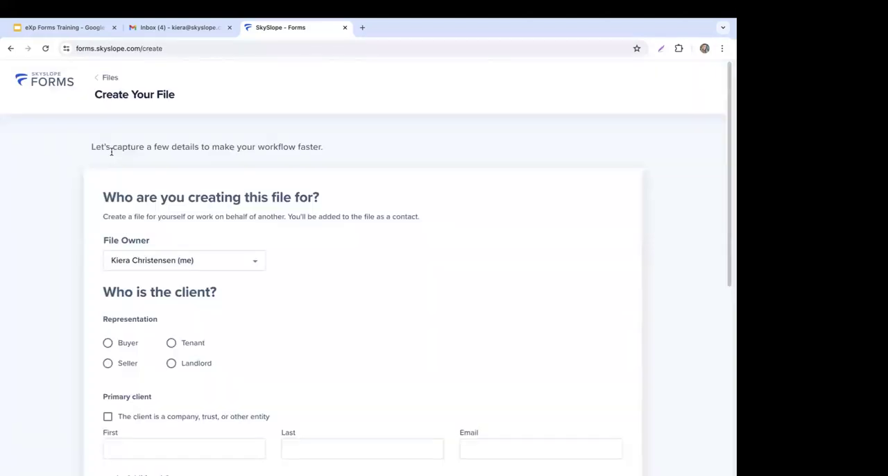
{"action": "scroll", "coordinate": [438, 265], "scroll_direction": "down", "scroll_amount": 1}
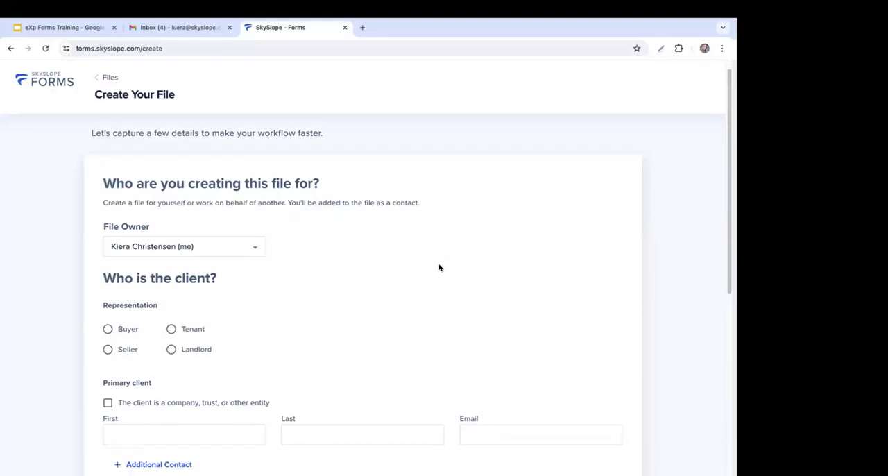
{"action": "scroll", "coordinate": [439, 268], "scroll_direction": "down", "scroll_amount": 1}
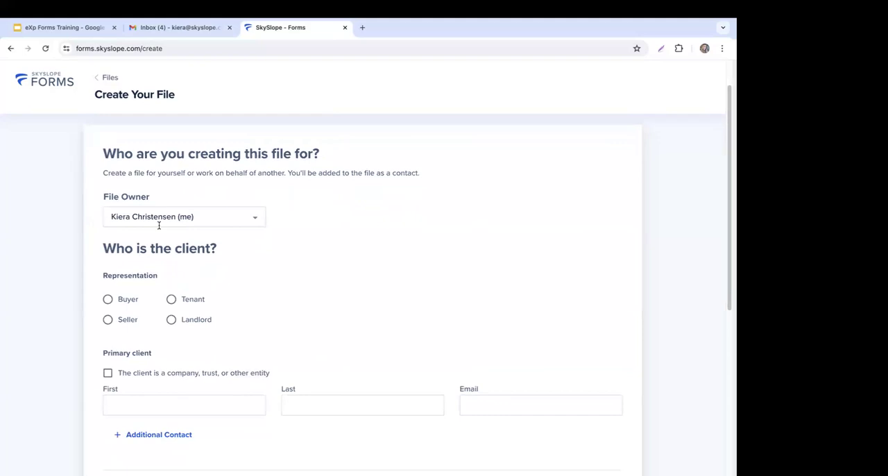
{"action": "scroll", "coordinate": [402, 267], "scroll_direction": "down", "scroll_amount": 3}
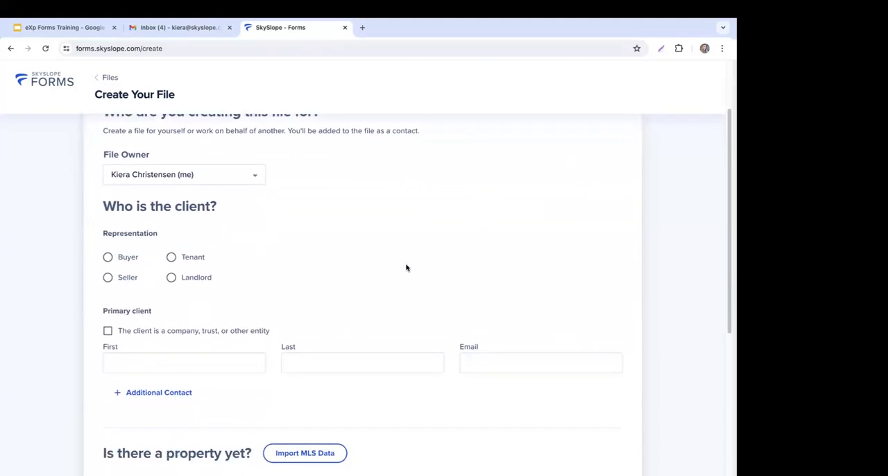
{"action": "left_click", "coordinate": [135, 247]}
Step: Enter the primary client's first name, last name and e-mail for the new file
{"action": "scroll", "coordinate": [361, 250], "scroll_direction": "down", "scroll_amount": 2}
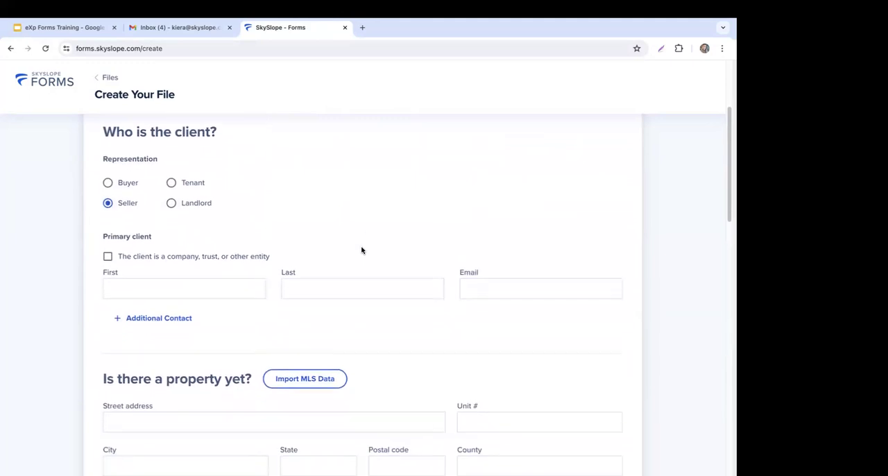
{"action": "left_click", "coordinate": [168, 287]}
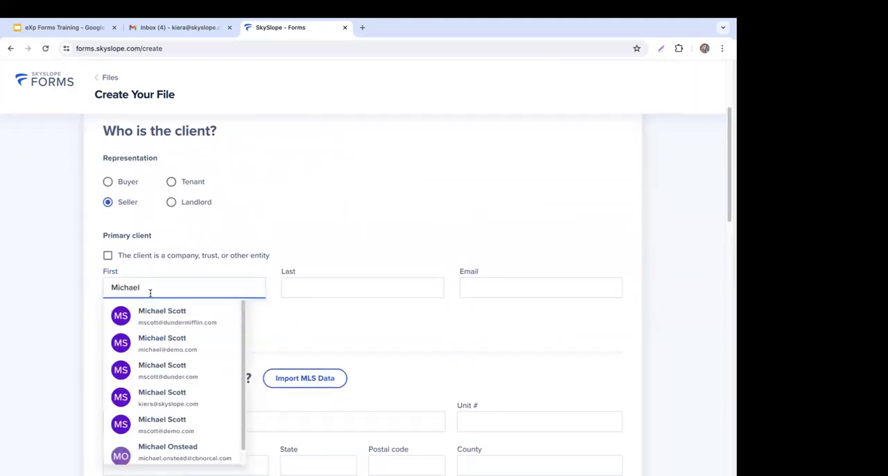
{"action": "scroll", "coordinate": [169, 312], "scroll_direction": "down", "scroll_amount": 1}
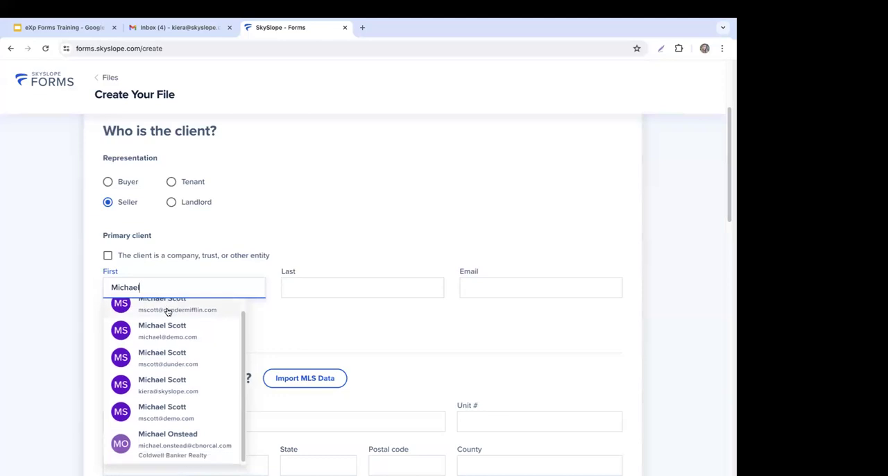
{"action": "left_click", "coordinate": [335, 285]}
{"action": "type", "text": "Scott"}
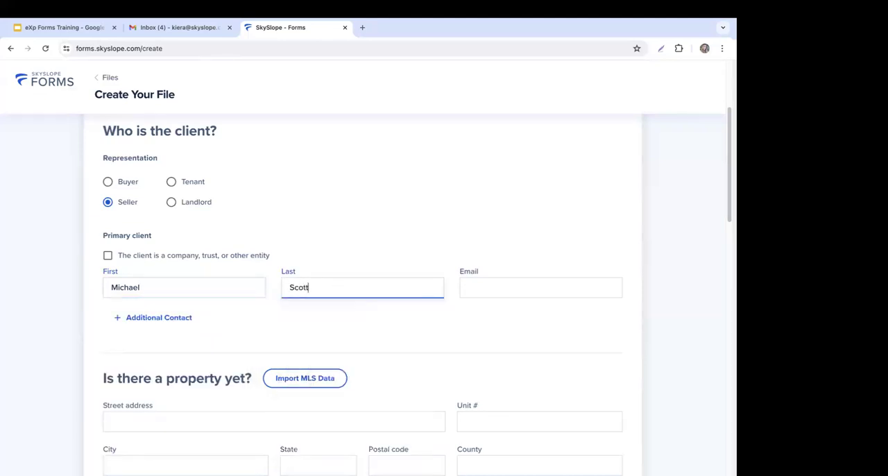
{"action": "left_click", "coordinate": [347, 401]}
Step: Search MLS data for listing O6188346 and import its property details into the new file
{"action": "scroll", "coordinate": [499, 336], "scroll_direction": "down", "scroll_amount": 1}
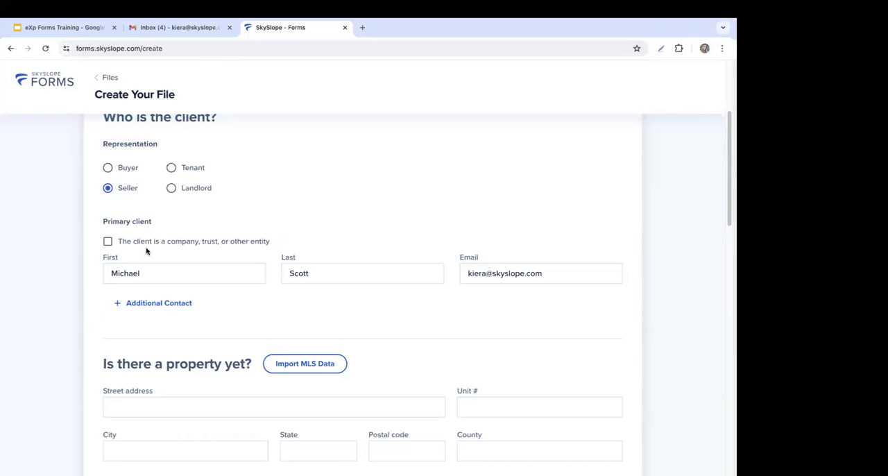
{"action": "scroll", "coordinate": [427, 328], "scroll_direction": "down", "scroll_amount": 3}
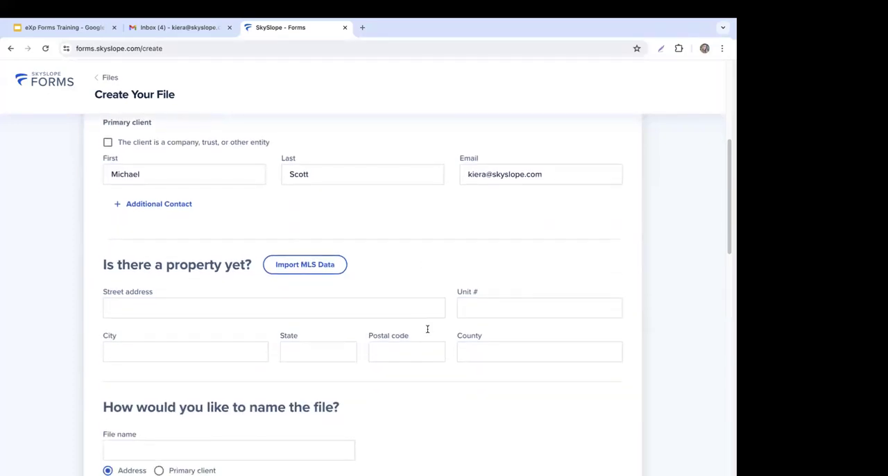
{"action": "scroll", "coordinate": [427, 331], "scroll_direction": "down", "scroll_amount": 1}
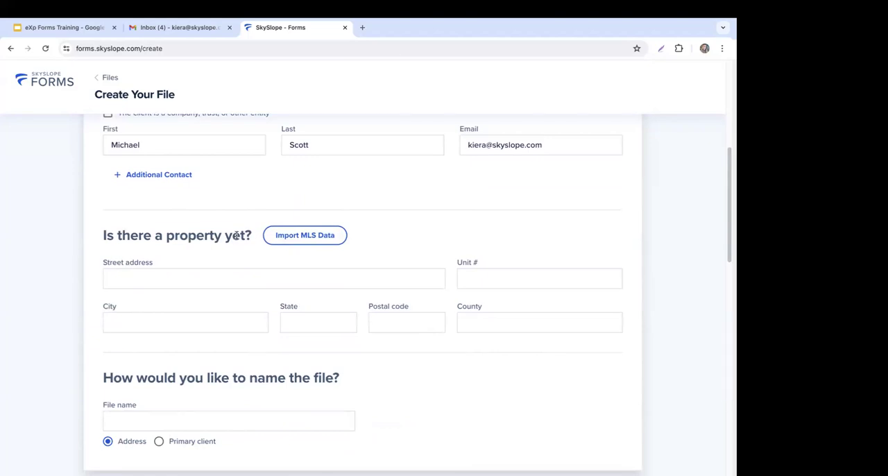
{"action": "left_click", "coordinate": [328, 240]}
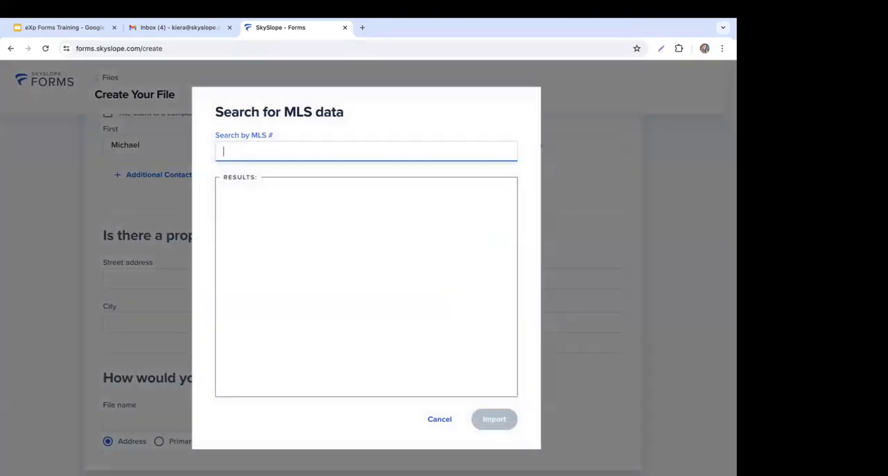
{"action": "key", "text": "super+Tab"}
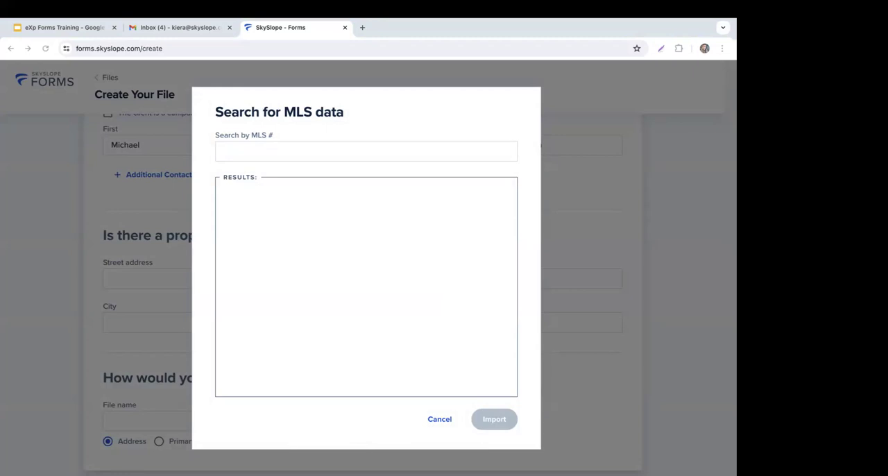
{"action": "left_click", "coordinate": [256, 151]}
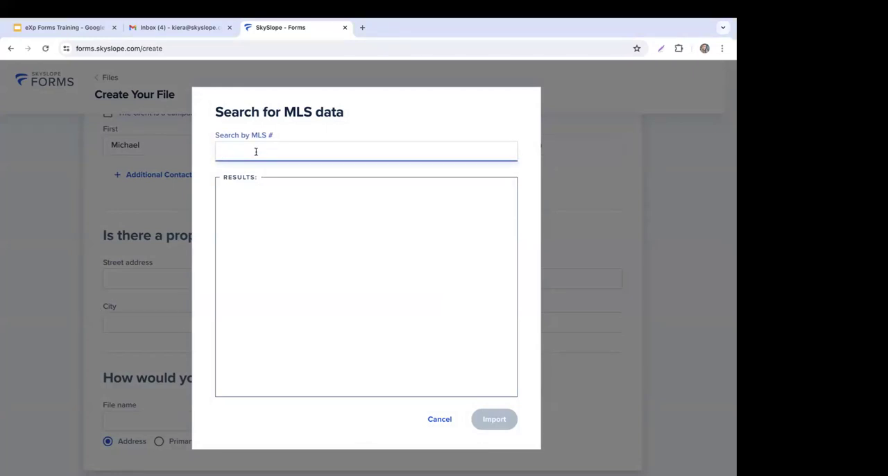
{"action": "type", "text": "O6188346"}
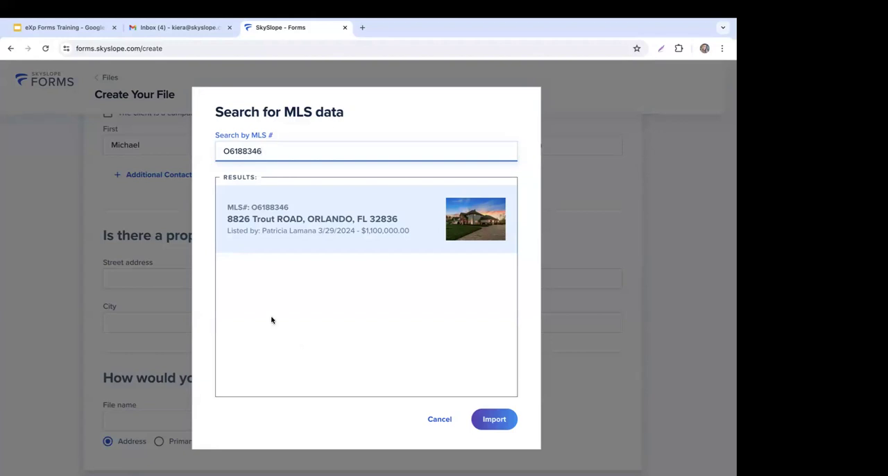
{"action": "left_click", "coordinate": [351, 231]}
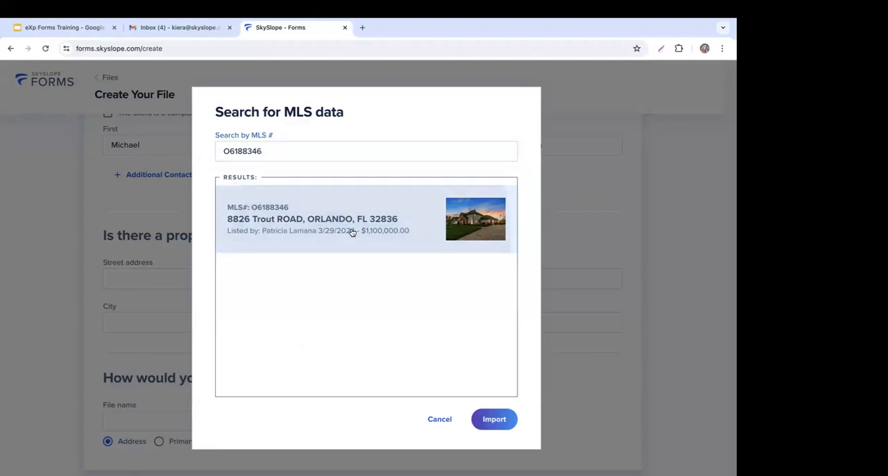
{"action": "left_click", "coordinate": [493, 421]}
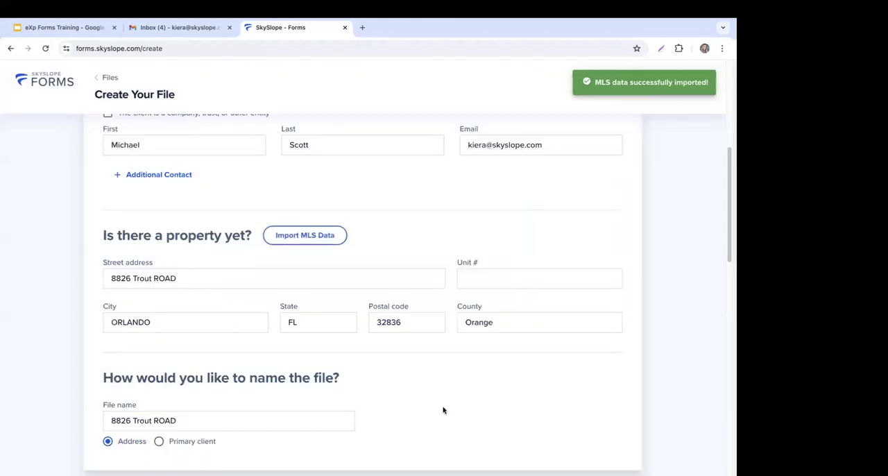
Step: Try naming the file after the primary client
{"action": "scroll", "coordinate": [487, 411], "scroll_direction": "down", "scroll_amount": 1}
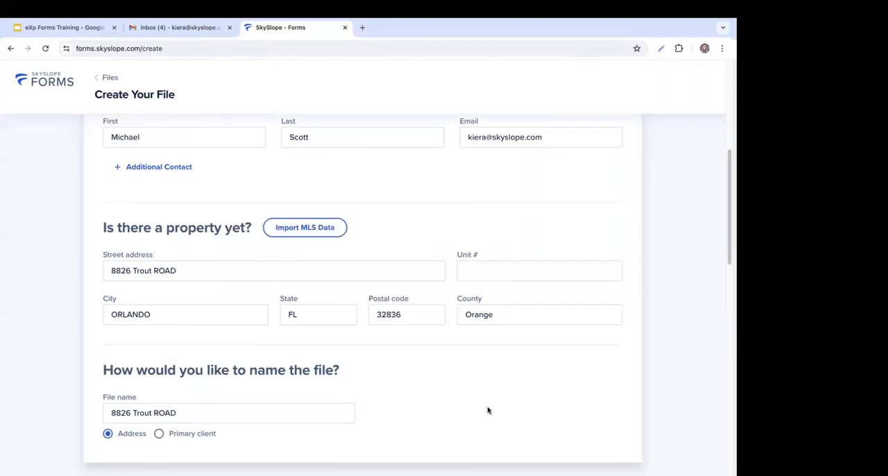
{"action": "scroll", "coordinate": [488, 410], "scroll_direction": "down", "scroll_amount": 1}
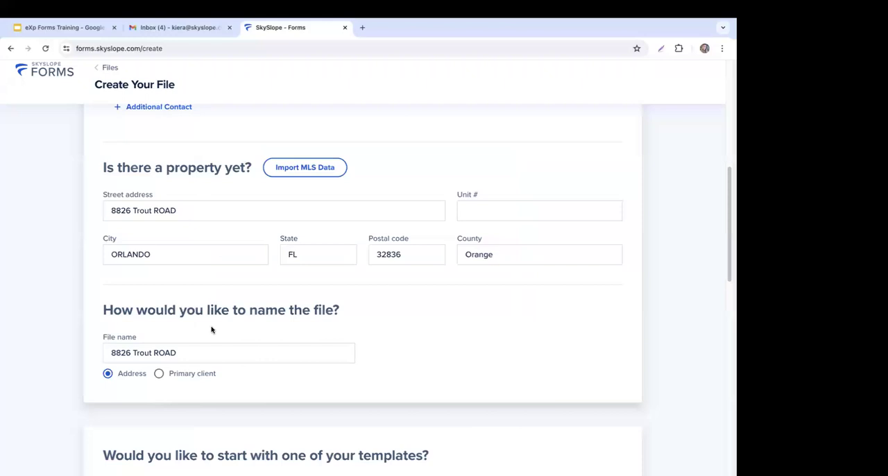
{"action": "left_click", "coordinate": [194, 373]}
{"action": "left_click", "coordinate": [213, 353]}
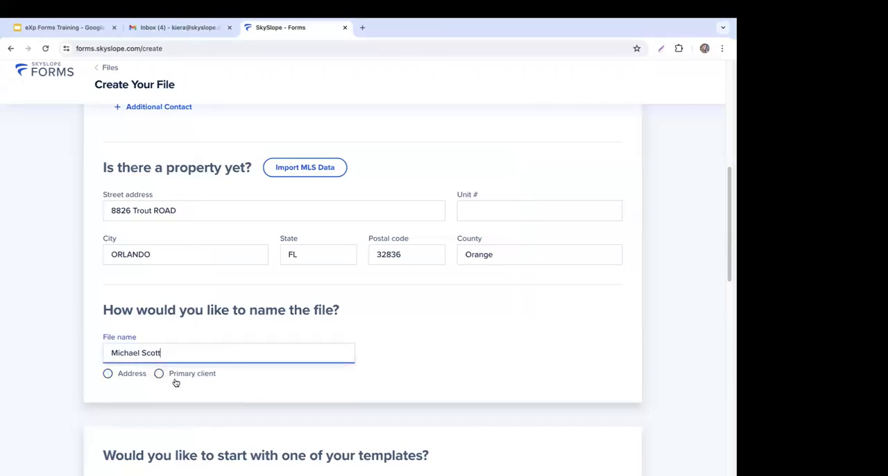
Step: Name the file with the property's street address followed by a dash and the client's first initial and last name
{"action": "left_click", "coordinate": [136, 375]}
{"action": "left_click", "coordinate": [219, 353]}
{"action": "type", "text": "- M.sco"}
{"action": "key", "text": "BackSpace"}
{"action": "key", "text": "BackSpace"}
{"action": "key", "text": "BackSpace"}
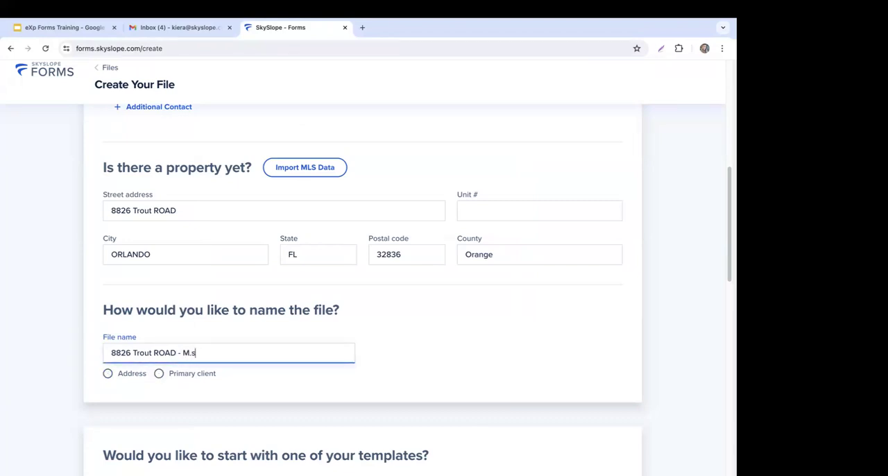
{"action": "type", "text": "Scott"}
Step: Preview the forms contained in the personal Listing Template, and close the preview
{"action": "scroll", "coordinate": [513, 351], "scroll_direction": "down", "scroll_amount": 3}
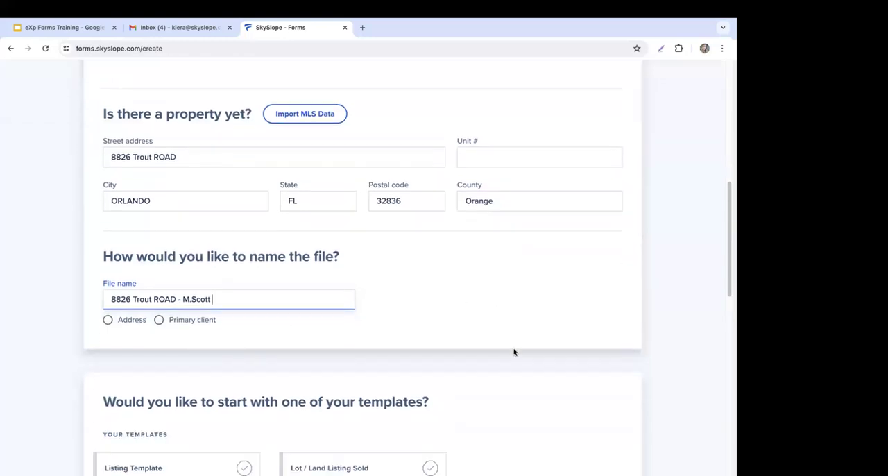
{"action": "scroll", "coordinate": [513, 352], "scroll_direction": "down", "scroll_amount": 4}
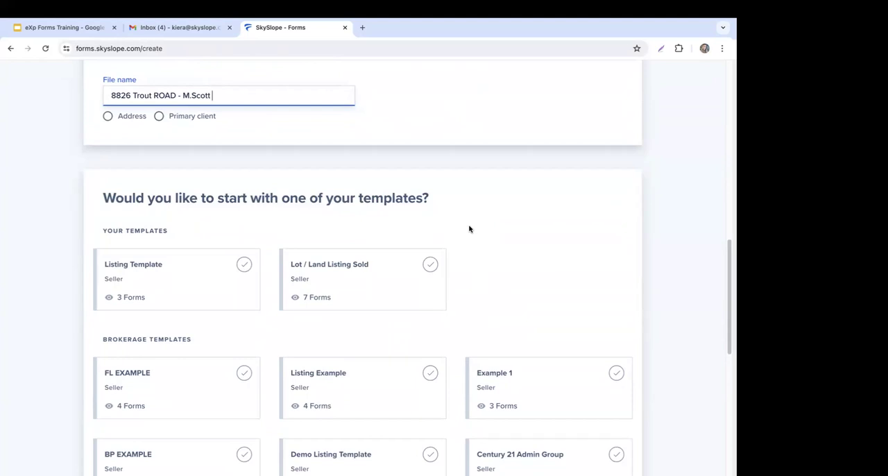
{"action": "left_click", "coordinate": [121, 298]}
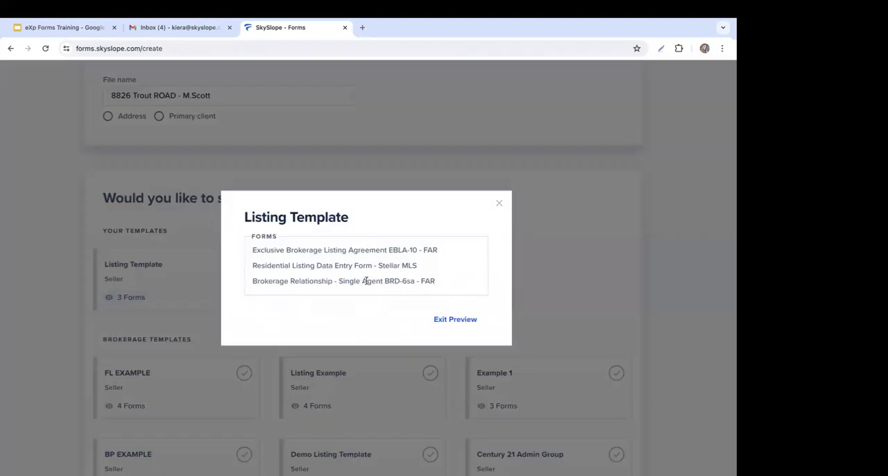
{"action": "left_click", "coordinate": [499, 203]}
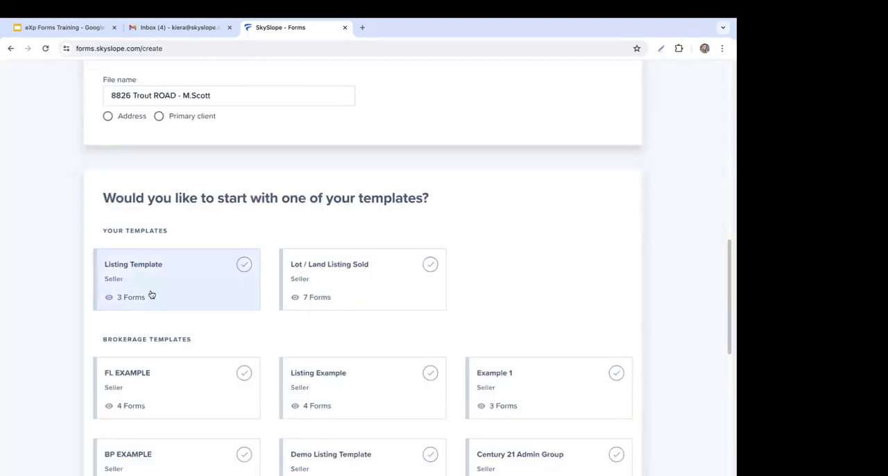
Step: Choose Listing Template as the starting template and create the file
{"action": "left_click", "coordinate": [196, 279]}
{"action": "scroll", "coordinate": [690, 289], "scroll_direction": "down", "scroll_amount": 2}
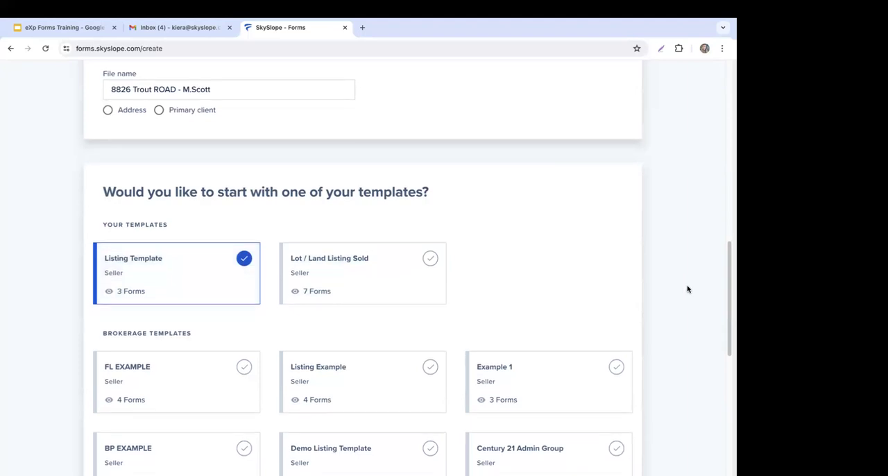
{"action": "scroll", "coordinate": [687, 289], "scroll_direction": "down", "scroll_amount": 4}
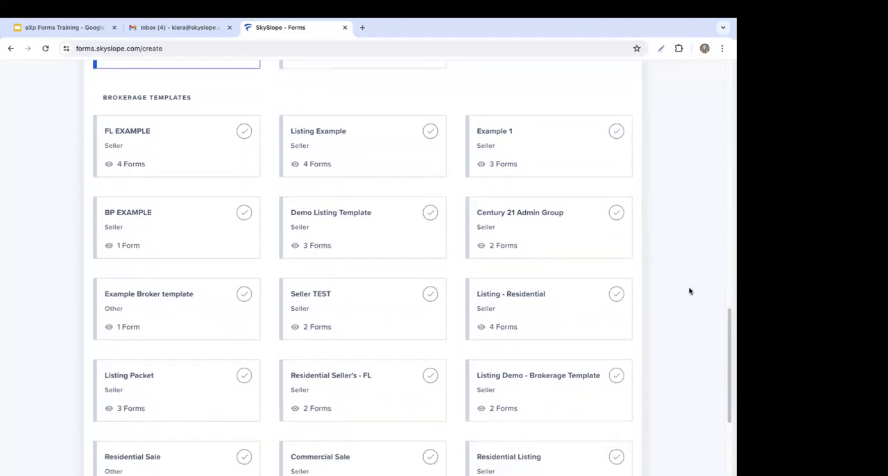
{"action": "scroll", "coordinate": [690, 290], "scroll_direction": "down", "scroll_amount": 2}
{"action": "left_click", "coordinate": [618, 465]}
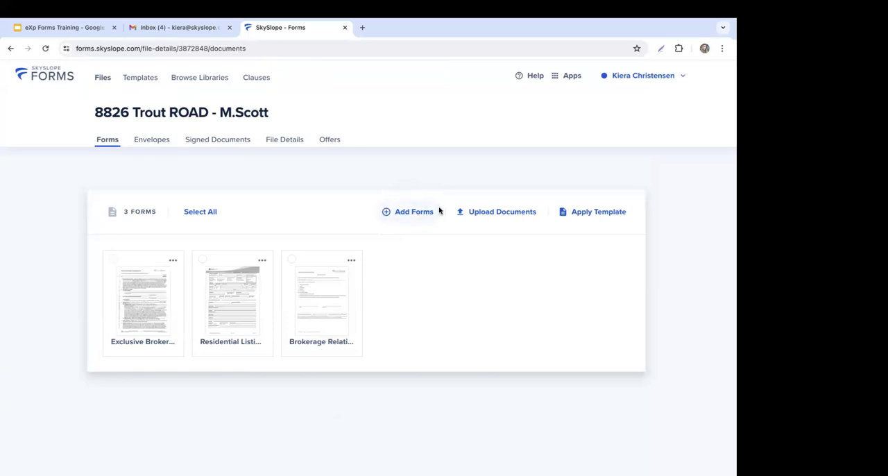
Step: Upload SAMPLE FORM-DEMO.pdf to the file's forms
{"action": "left_click", "coordinate": [516, 220]}
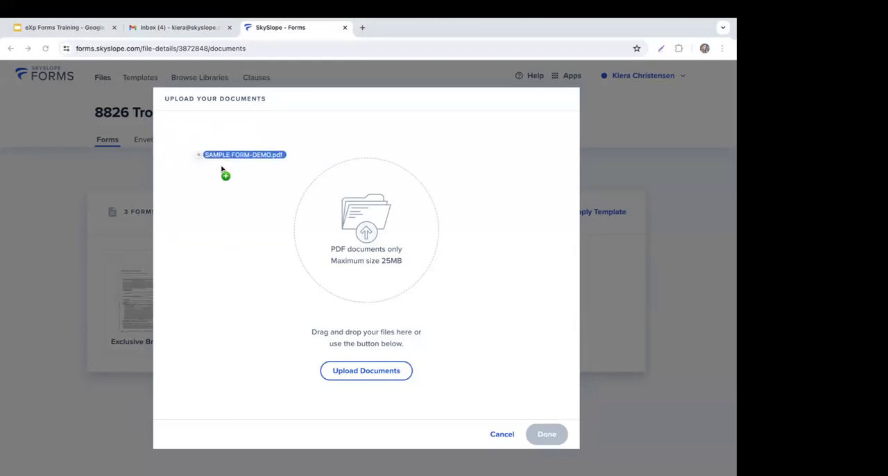
{"action": "left_click_drag", "start_coordinate": [224, 172], "coordinate": [228, 184]}
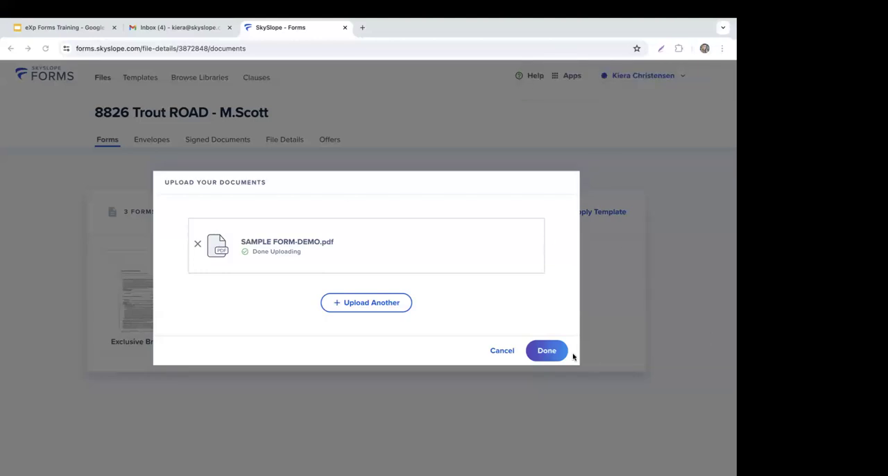
{"action": "left_click", "coordinate": [546, 350]}
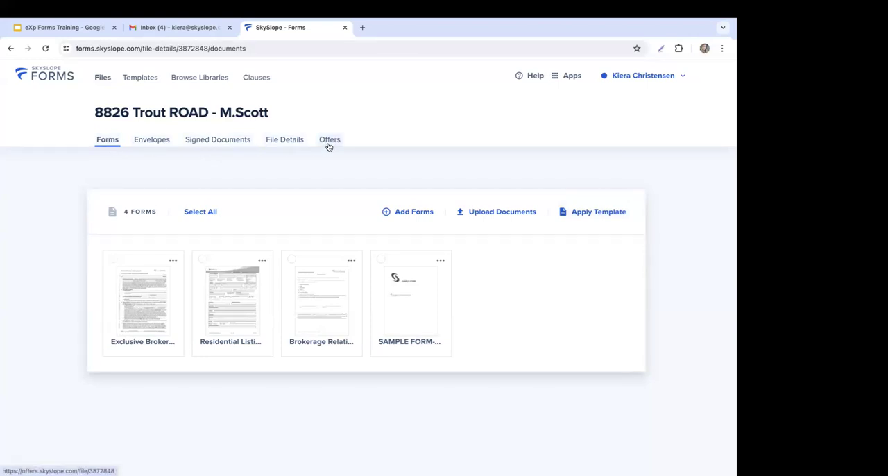
Step: Select the Exclusive Brokerage Listing Agreement and the SAMPLE FORM-DEMO.pdf, and open both for filling and sending
{"action": "left_click", "coordinate": [113, 259]}
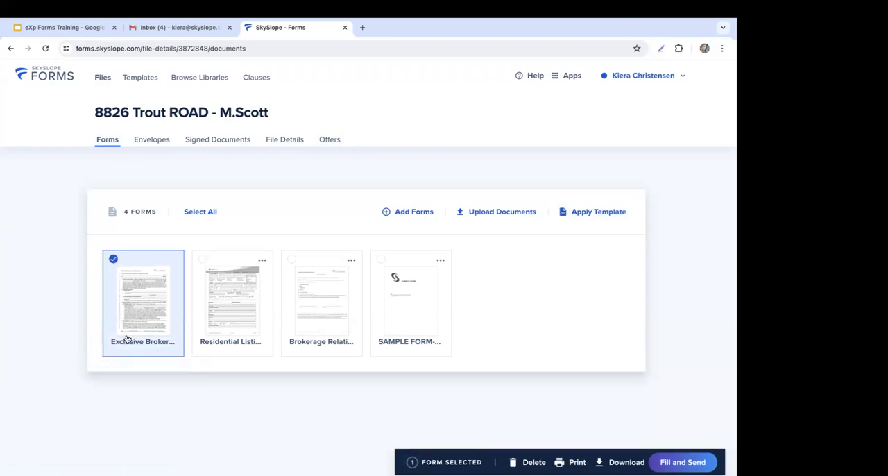
{"action": "left_click", "coordinate": [381, 259]}
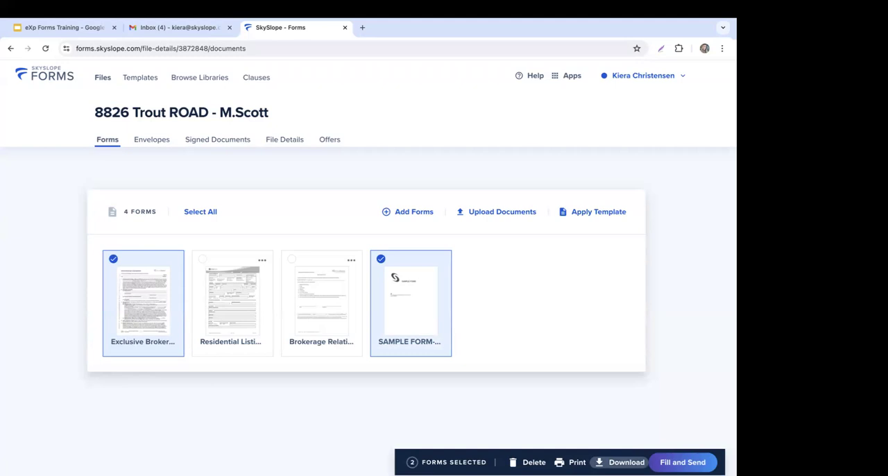
{"action": "left_click", "coordinate": [687, 462]}
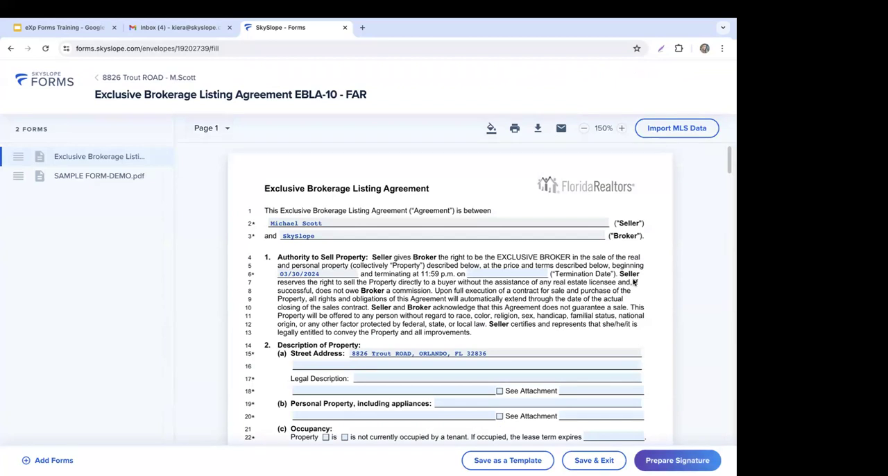
Step: Set the Exclusive Brokerage Listing Agreement's termination date to 08/31/2024
{"action": "scroll", "coordinate": [633, 282], "scroll_direction": "down", "scroll_amount": 1}
{"action": "scroll", "coordinate": [634, 282], "scroll_direction": "down", "scroll_amount": 2}
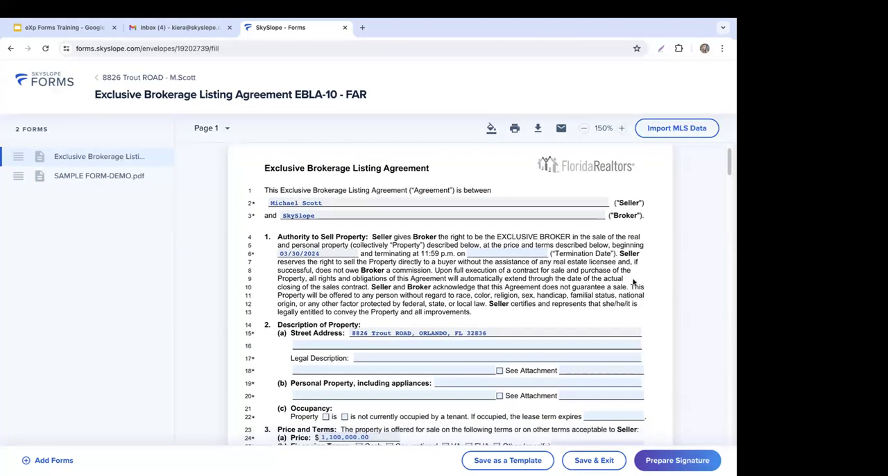
{"action": "scroll", "coordinate": [633, 282], "scroll_direction": "down", "scroll_amount": 3}
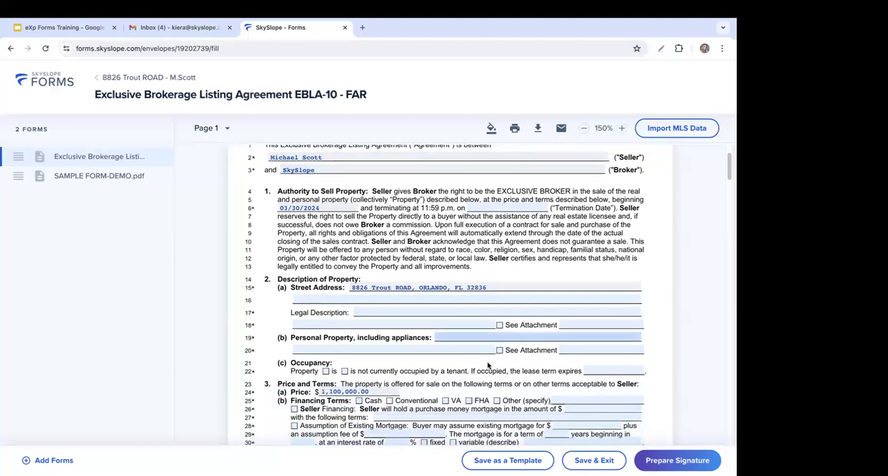
{"action": "scroll", "coordinate": [488, 371], "scroll_direction": "up", "scroll_amount": 3}
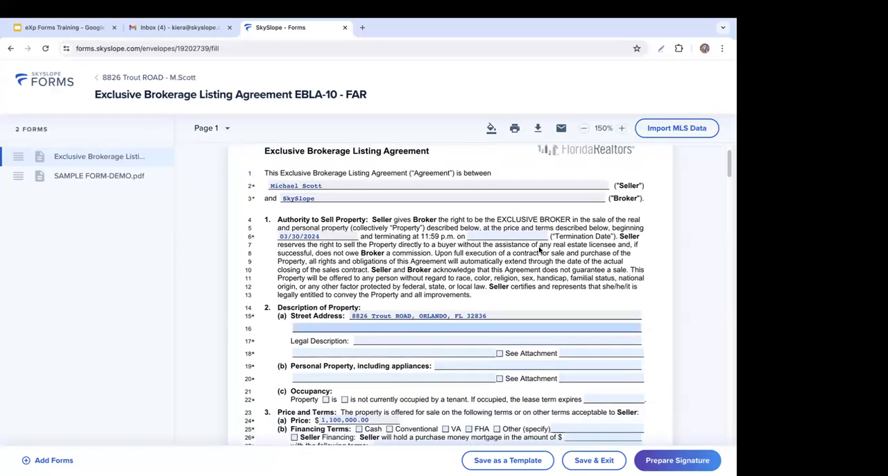
{"action": "left_click", "coordinate": [501, 237]}
{"action": "left_click", "coordinate": [428, 207]}
{"action": "left_click", "coordinate": [428, 207]}
{"action": "left_click", "coordinate": [428, 208]}
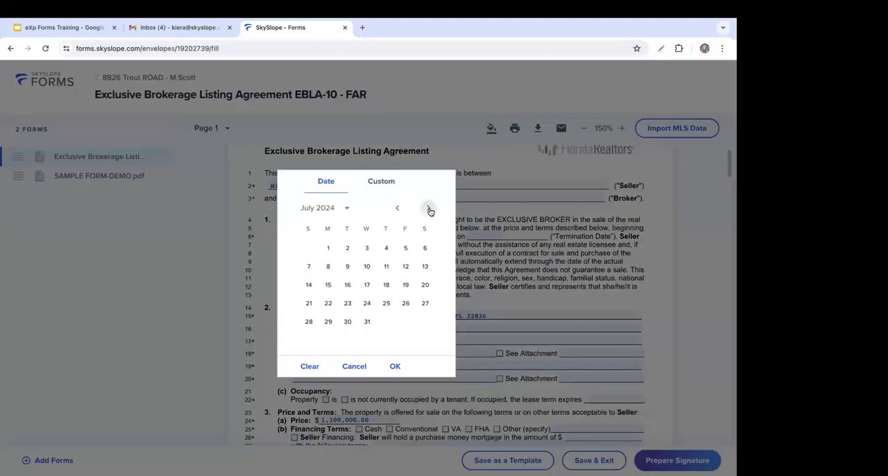
{"action": "left_click", "coordinate": [428, 207]}
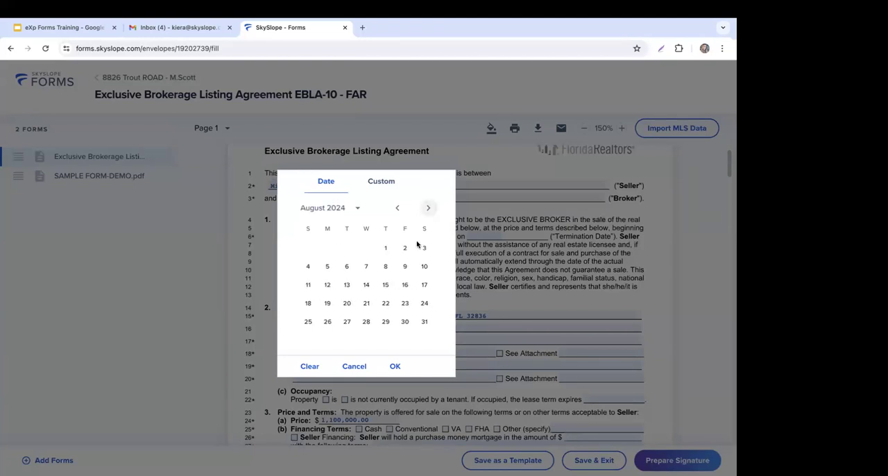
{"action": "left_click", "coordinate": [424, 322]}
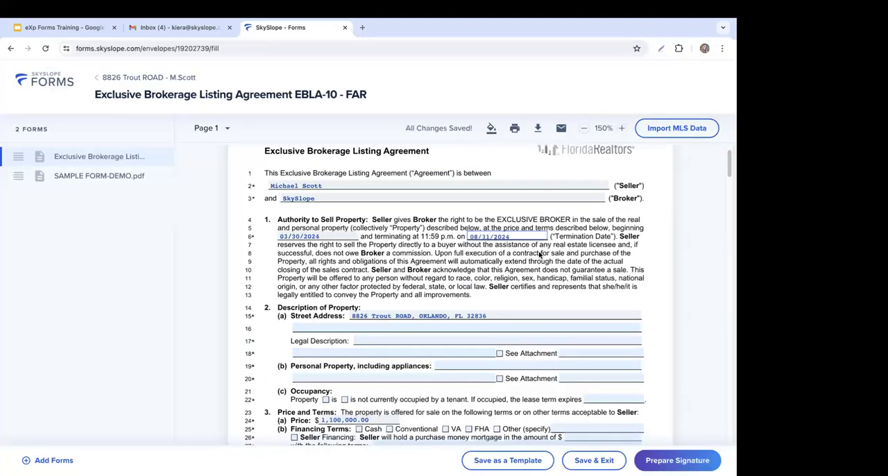
Step: Mark Cash as the financing term in the agreement's Price and Terms section
{"action": "scroll", "coordinate": [550, 265], "scroll_direction": "down", "scroll_amount": 1}
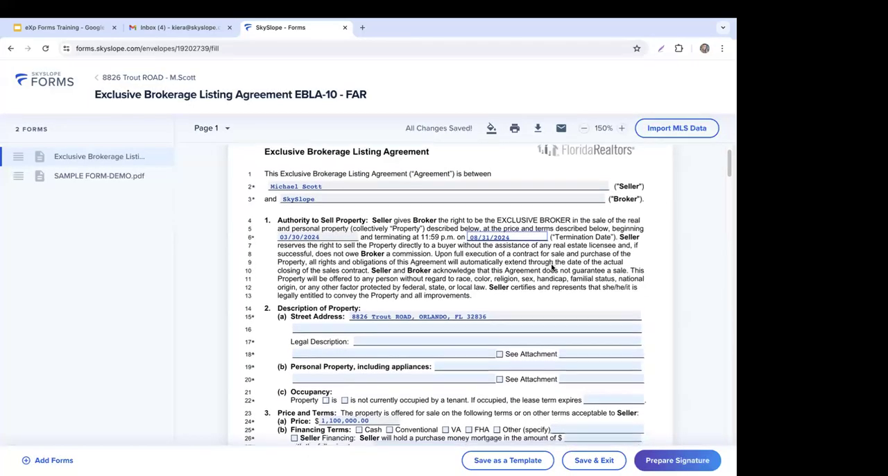
{"action": "scroll", "coordinate": [513, 250], "scroll_direction": "down", "scroll_amount": 1}
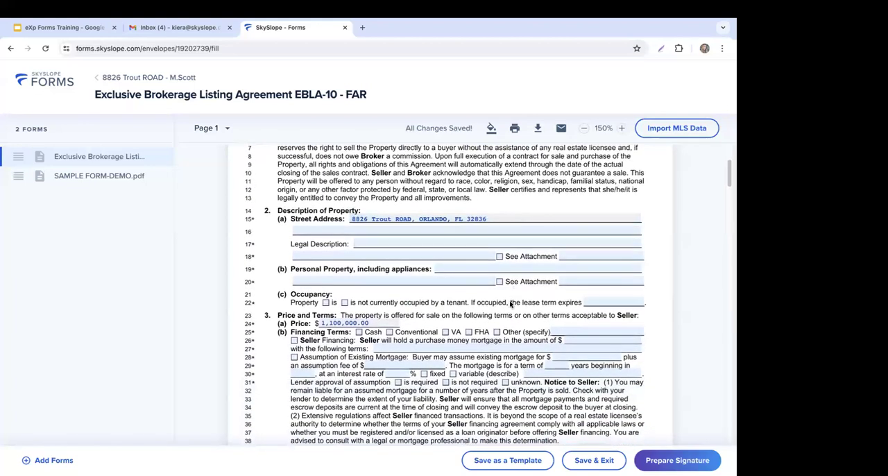
{"action": "scroll", "coordinate": [517, 290], "scroll_direction": "down", "scroll_amount": 1}
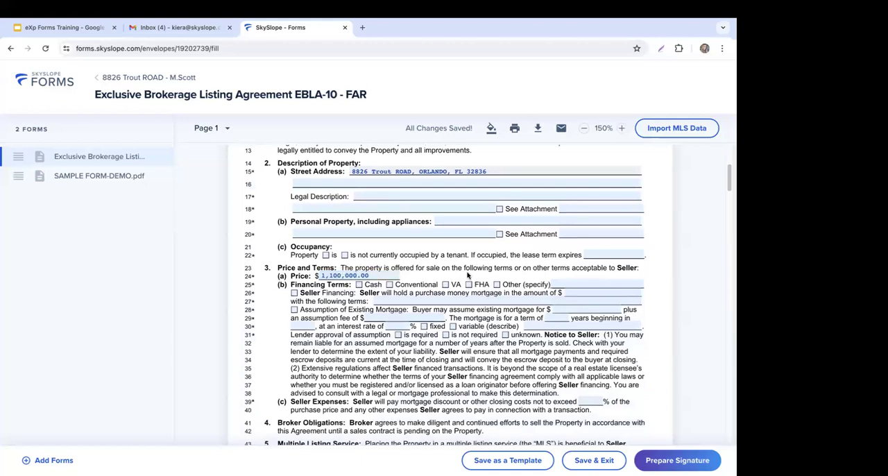
Step: Review the remaining clauses on the agreement's first two pages, and examine the annotation and email options
{"action": "scroll", "coordinate": [494, 277], "scroll_direction": "down", "scroll_amount": 1}
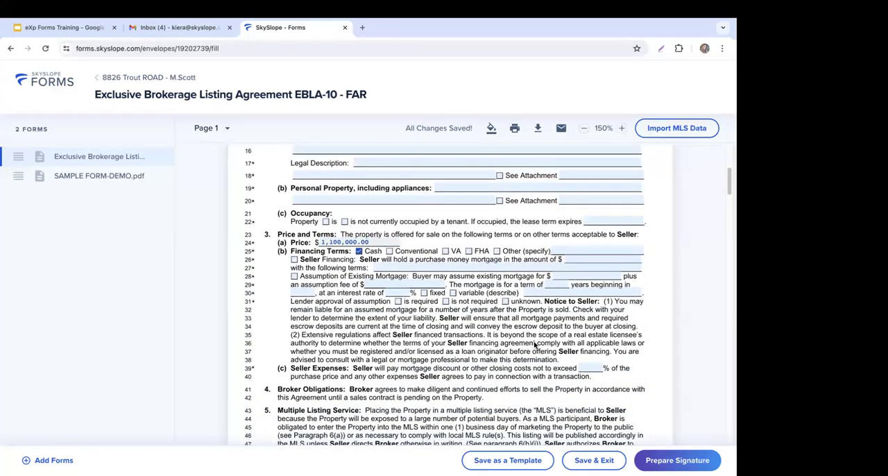
{"action": "scroll", "coordinate": [529, 341], "scroll_direction": "down", "scroll_amount": 2}
{"action": "scroll", "coordinate": [529, 341], "scroll_direction": "down", "scroll_amount": 1}
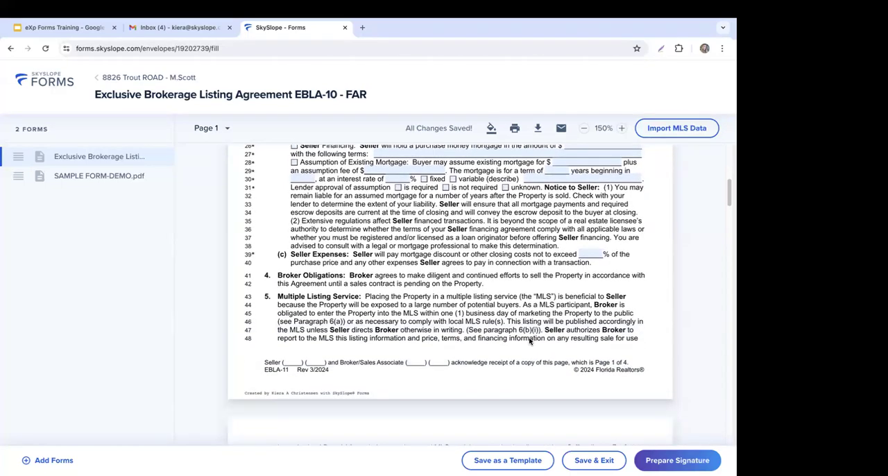
{"action": "scroll", "coordinate": [506, 322], "scroll_direction": "down", "scroll_amount": 1}
{"action": "scroll", "coordinate": [506, 321], "scroll_direction": "down", "scroll_amount": 5}
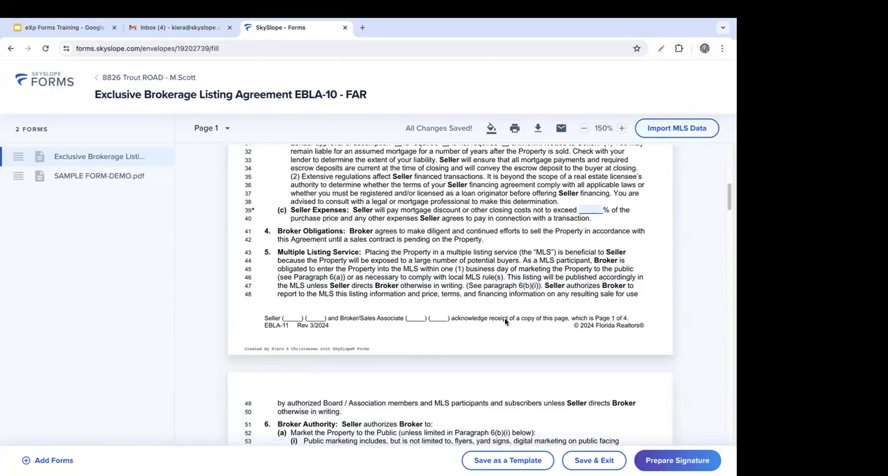
{"action": "scroll", "coordinate": [505, 321], "scroll_direction": "down", "scroll_amount": 4}
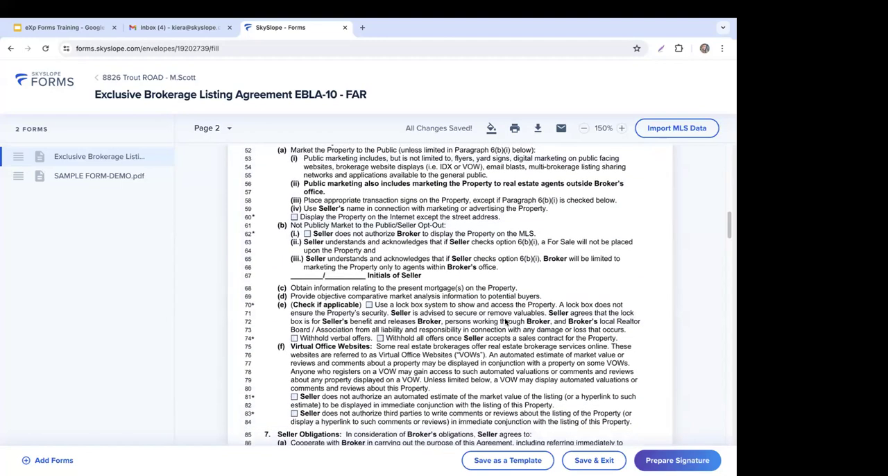
{"action": "scroll", "coordinate": [505, 321], "scroll_direction": "down", "scroll_amount": 1}
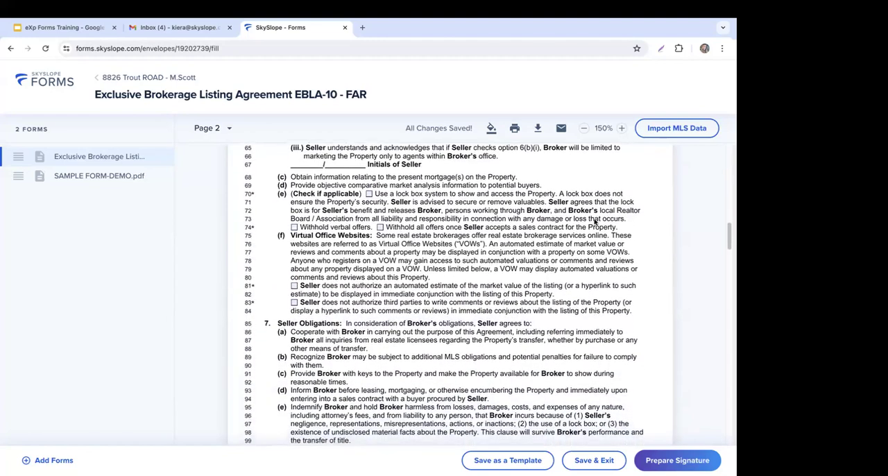
{"action": "left_click", "coordinate": [491, 128]}
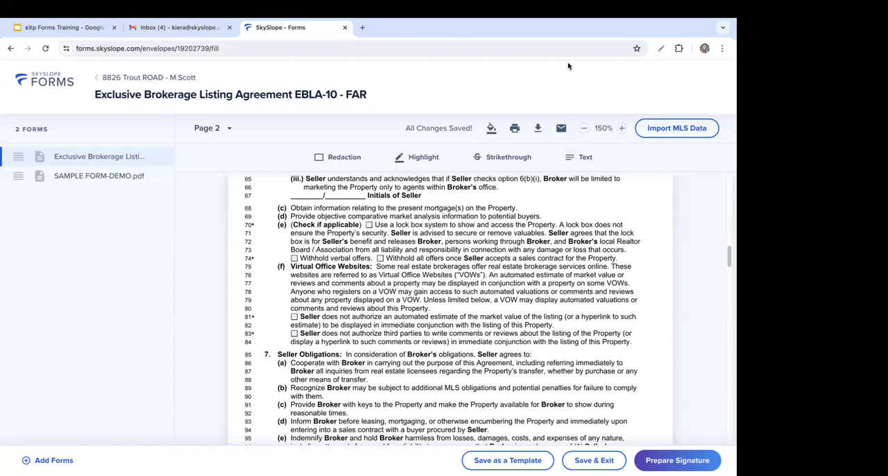
{"action": "left_click", "coordinate": [561, 129]}
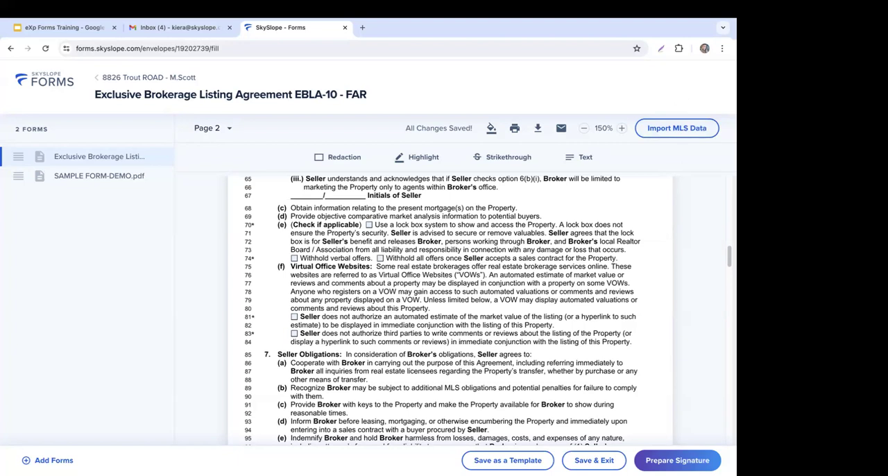
Step: Create the signature envelope with its suggested name, the seller set to Needs to sign and the seller agent to No action
{"action": "left_click", "coordinate": [679, 463]}
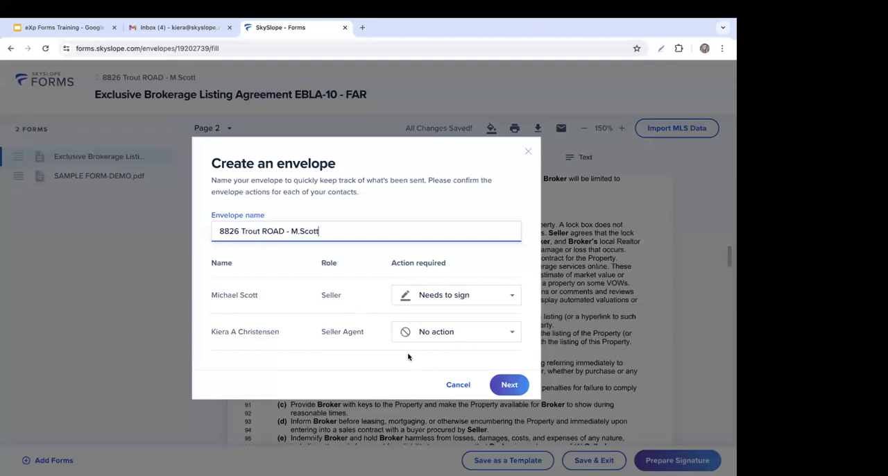
{"action": "left_click", "coordinate": [511, 386]}
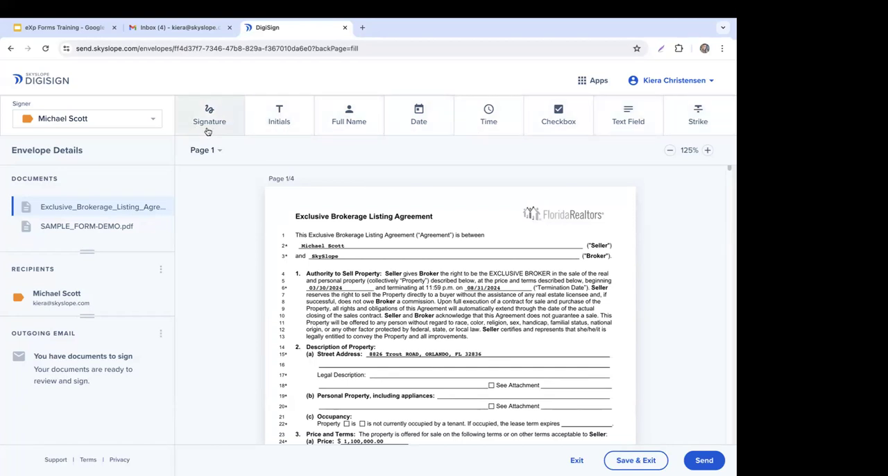
Step: Check which signers are available for the envelope and view the recipient editing option
{"action": "left_click", "coordinate": [142, 117]}
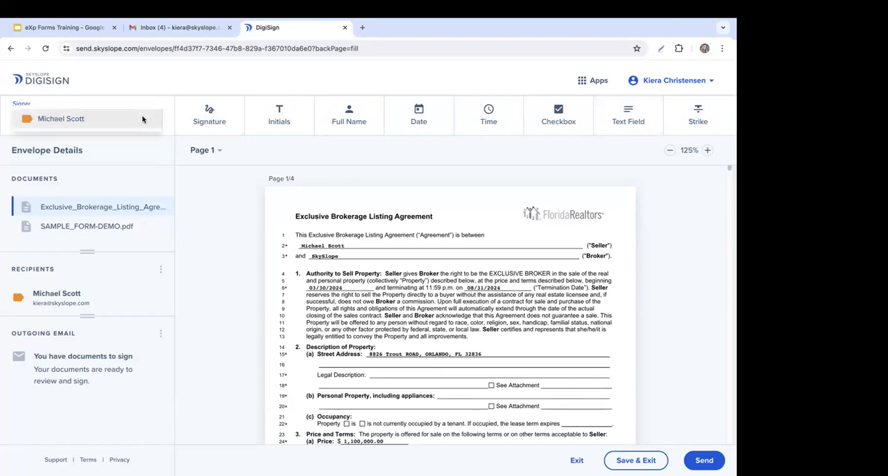
{"action": "left_click", "coordinate": [97, 98]}
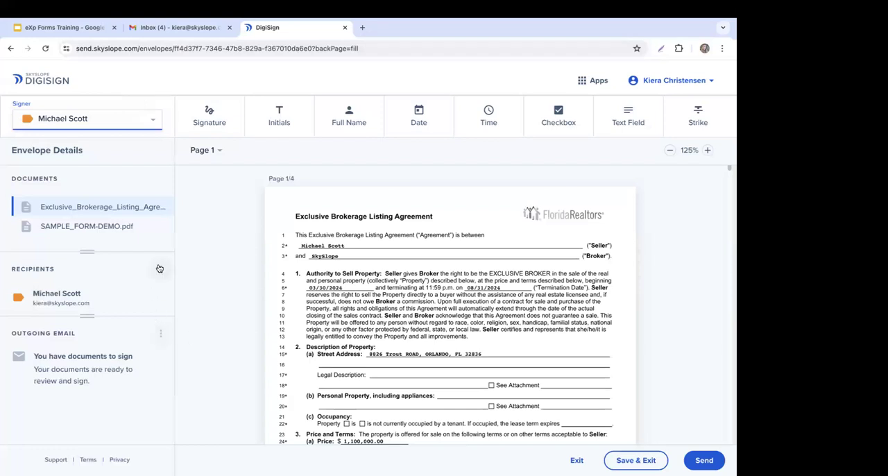
{"action": "left_click", "coordinate": [160, 273]}
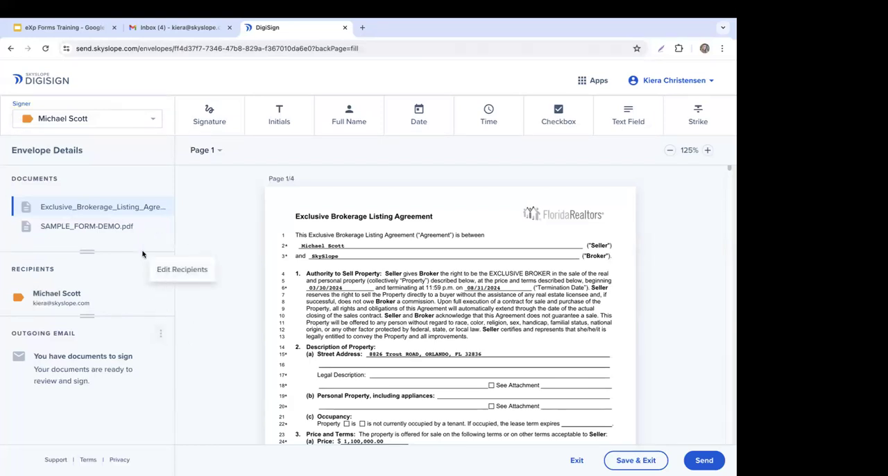
{"action": "left_click", "coordinate": [196, 246]}
Step: Review the seller's initials, signature and date blocks across the Exclusive Brokerage Listing Agreement, and return to its first page
{"action": "scroll", "coordinate": [552, 229], "scroll_direction": "down", "scroll_amount": 6}
{"action": "scroll", "coordinate": [477, 251], "scroll_direction": "down", "scroll_amount": 1}
{"action": "scroll", "coordinate": [333, 240], "scroll_direction": "up", "scroll_amount": 2}
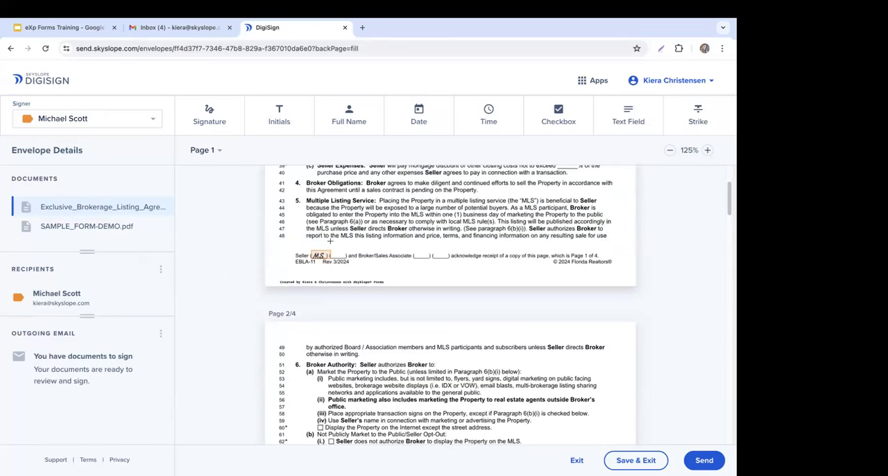
{"action": "scroll", "coordinate": [509, 267], "scroll_direction": "down", "scroll_amount": 4}
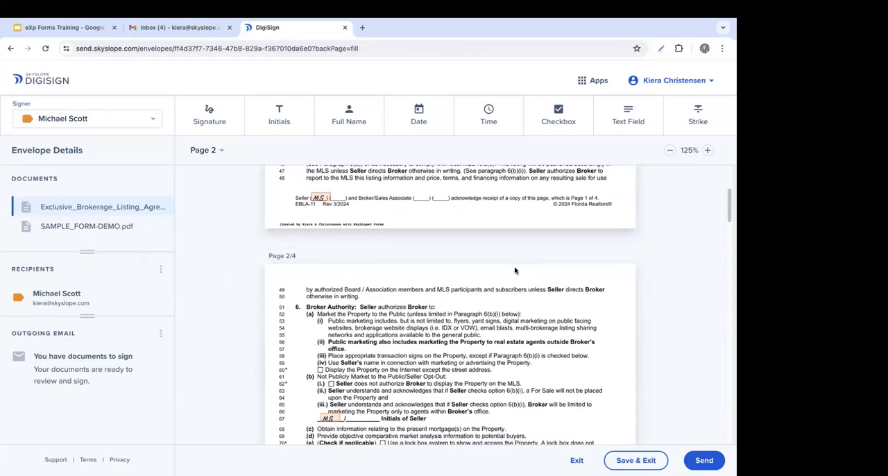
{"action": "scroll", "coordinate": [514, 265], "scroll_direction": "down", "scroll_amount": 8}
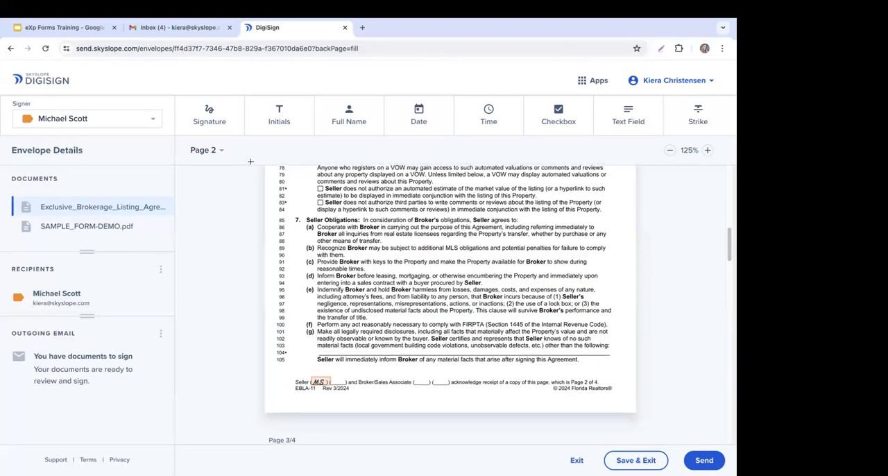
{"action": "left_click", "coordinate": [215, 150]}
{"action": "left_click", "coordinate": [220, 186]}
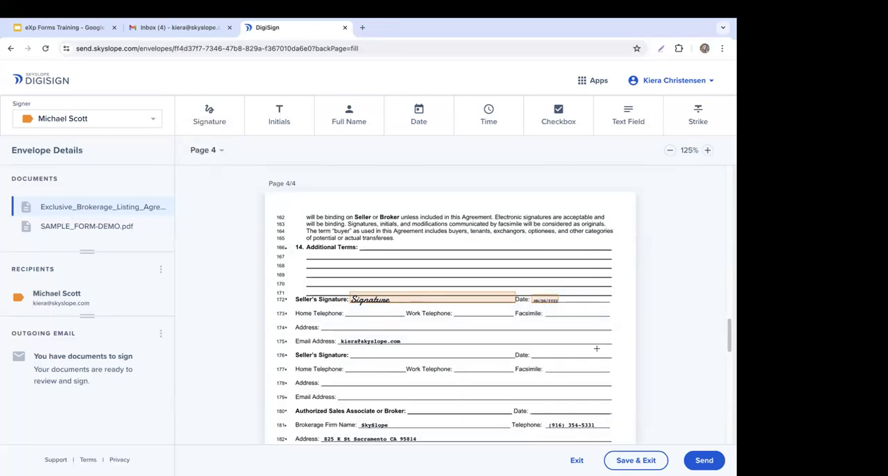
{"action": "scroll", "coordinate": [568, 343], "scroll_direction": "down", "scroll_amount": 2}
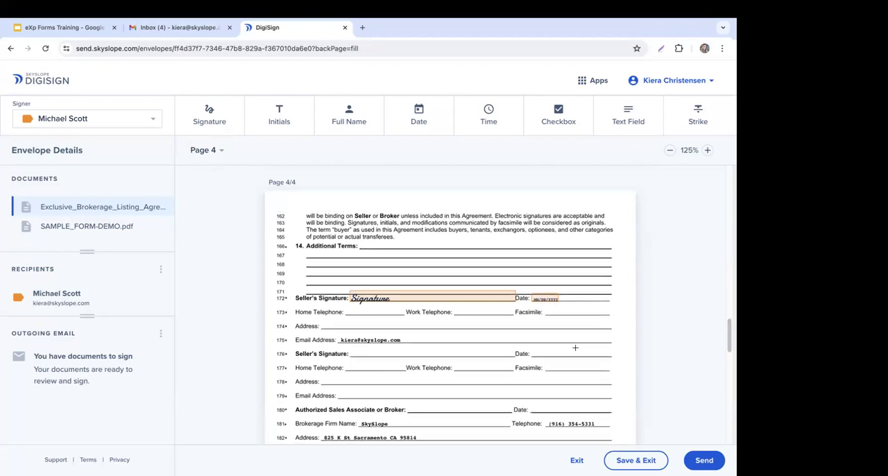
{"action": "scroll", "coordinate": [574, 348], "scroll_direction": "up", "scroll_amount": 2}
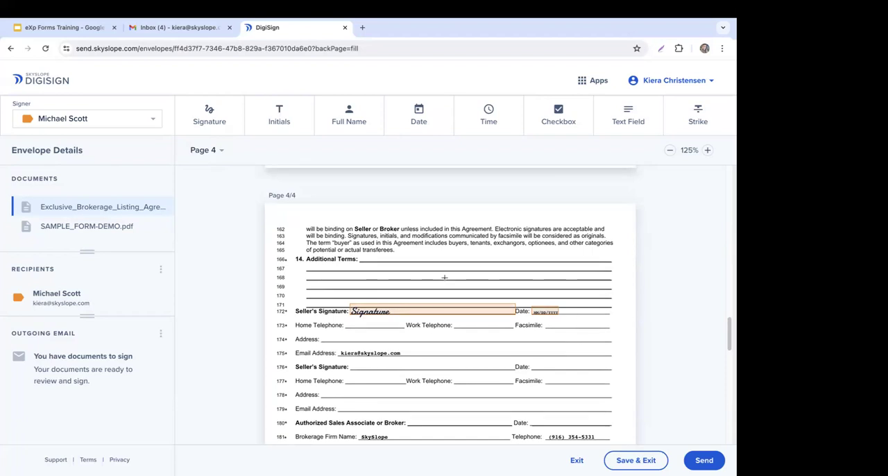
{"action": "scroll", "coordinate": [521, 286], "scroll_direction": "down", "scroll_amount": 1}
{"action": "scroll", "coordinate": [521, 286], "scroll_direction": "up", "scroll_amount": 1}
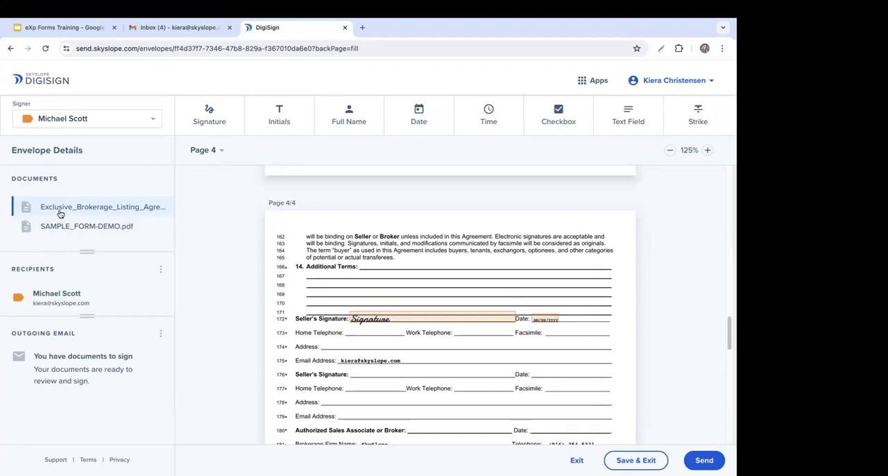
{"action": "left_click", "coordinate": [114, 214]}
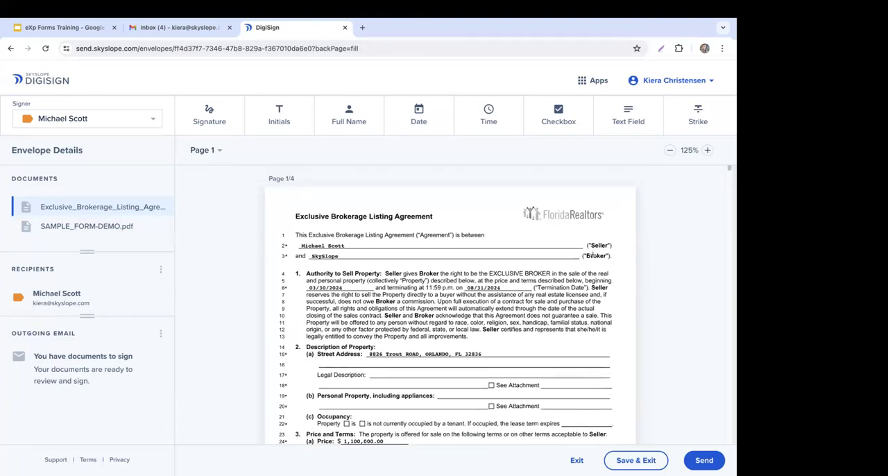
Step: Place a signature and date block for the seller above the Client Signature line of SAMPLE_FORM-DEMO.pdf
{"action": "left_click", "coordinate": [72, 226]}
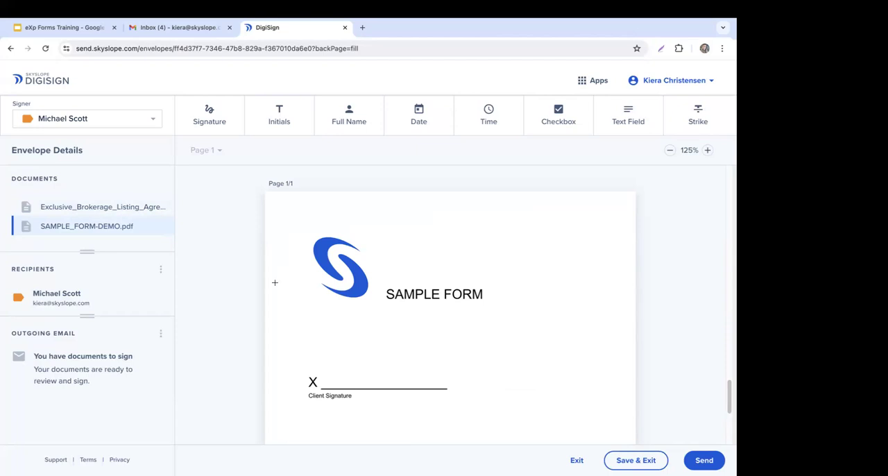
{"action": "left_click", "coordinate": [212, 123]}
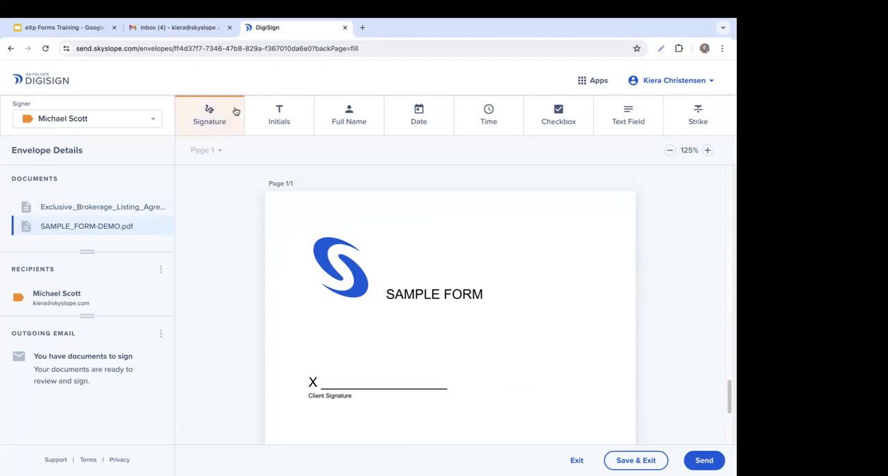
{"action": "left_click", "coordinate": [338, 380]}
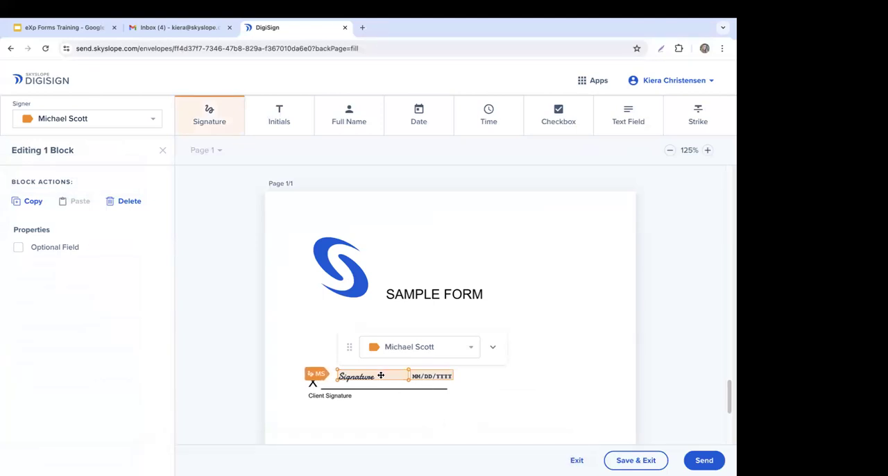
{"action": "left_click", "coordinate": [337, 369]}
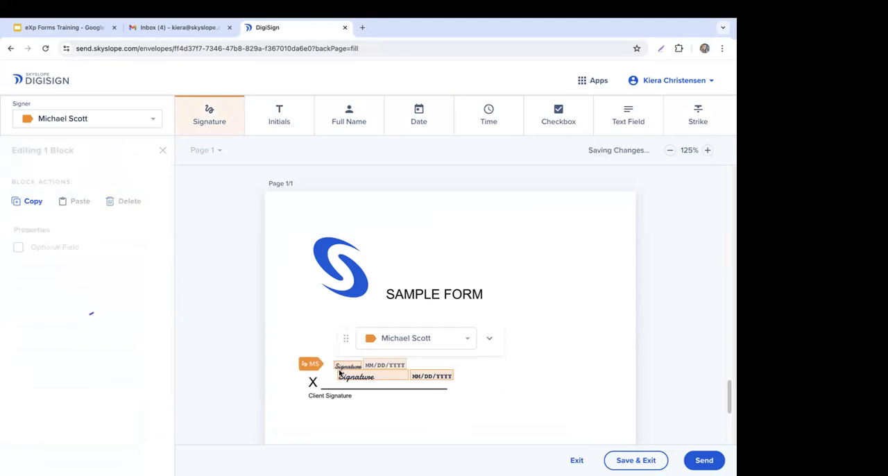
{"action": "key", "text": "Delete"}
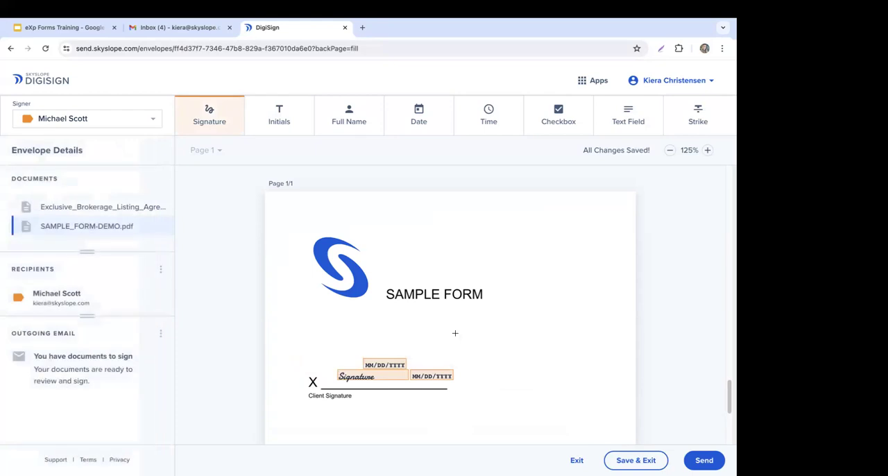
{"action": "left_click", "coordinate": [393, 364]}
{"action": "key", "text": "Delete"}
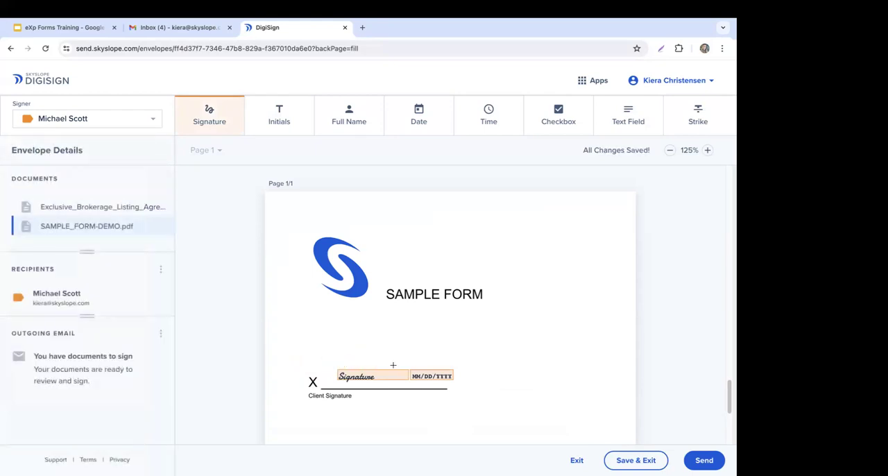
Step: Enlarge the seller's signature block on the sample form up to the X, and finish editing the block
{"action": "left_click", "coordinate": [339, 371]}
{"action": "left_click_drag", "start_coordinate": [338, 367], "coordinate": [314, 351]}
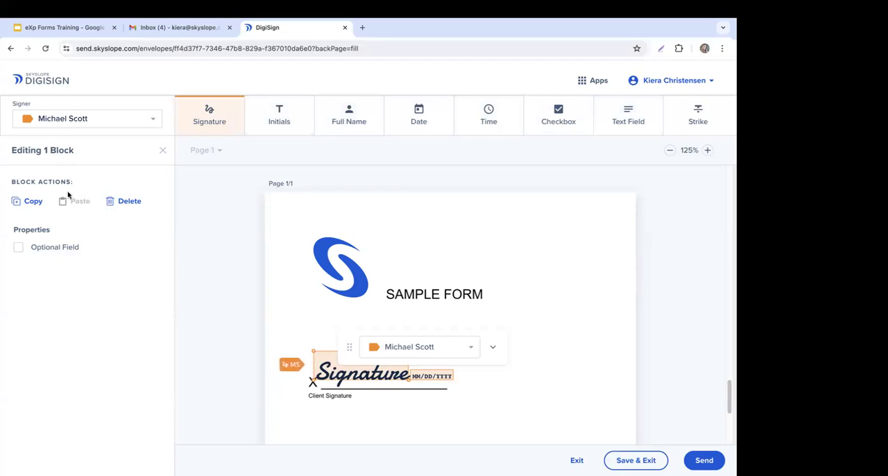
{"action": "left_click", "coordinate": [163, 151]}
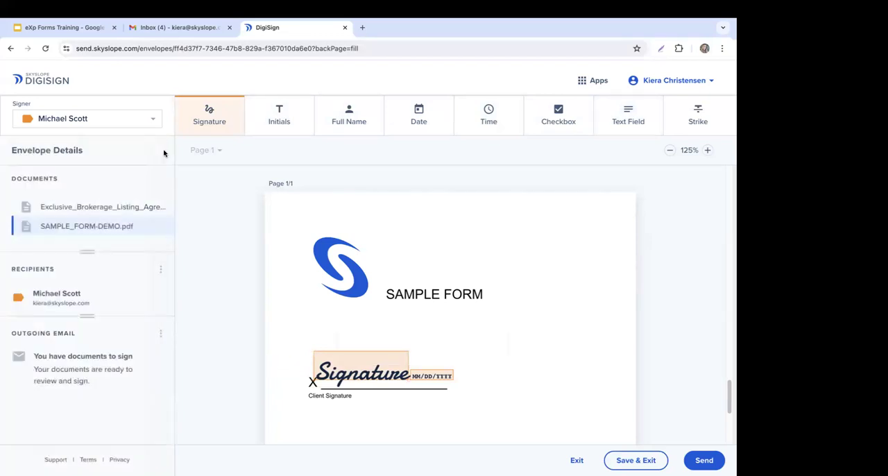
Step: Send the envelope for signatures with the subject "You have documents to sign", and view the sent envelope's available actions
{"action": "left_click", "coordinate": [162, 270]}
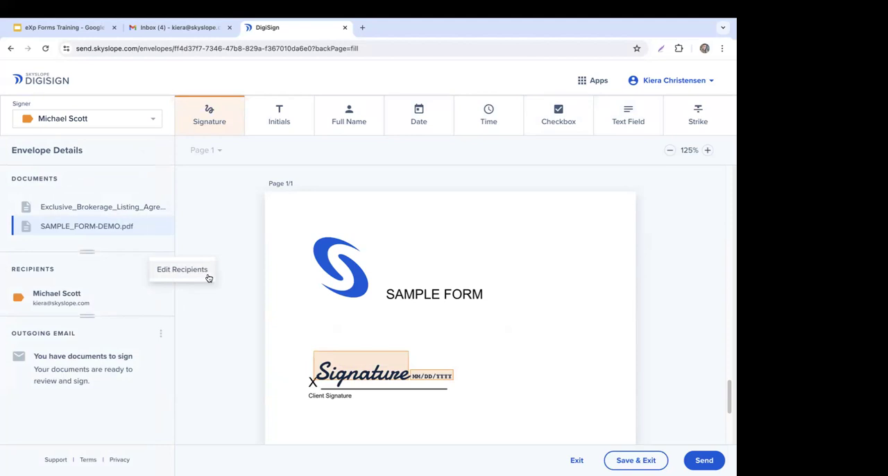
{"action": "left_click", "coordinate": [708, 465]}
{"action": "left_click", "coordinate": [708, 465]}
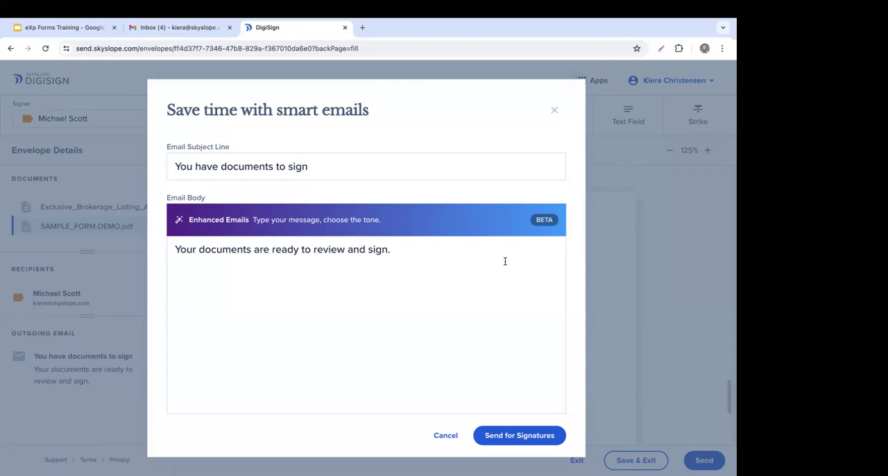
{"action": "left_click", "coordinate": [521, 435]}
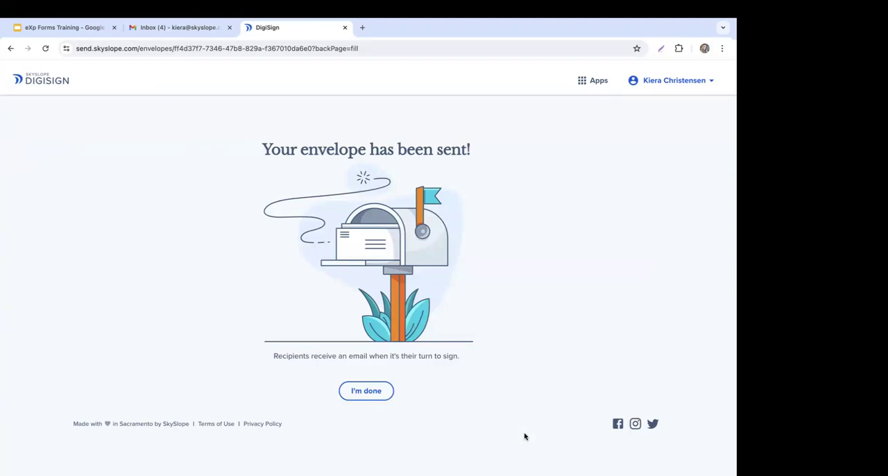
{"action": "left_click", "coordinate": [365, 392]}
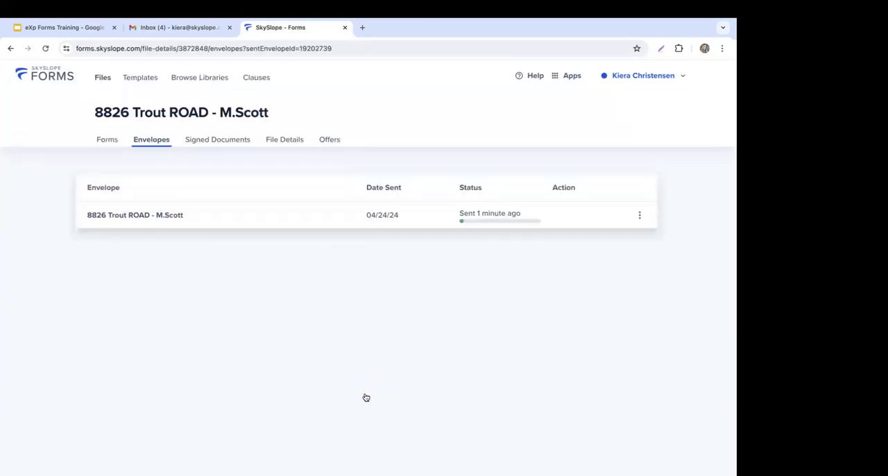
{"action": "left_click", "coordinate": [639, 216]}
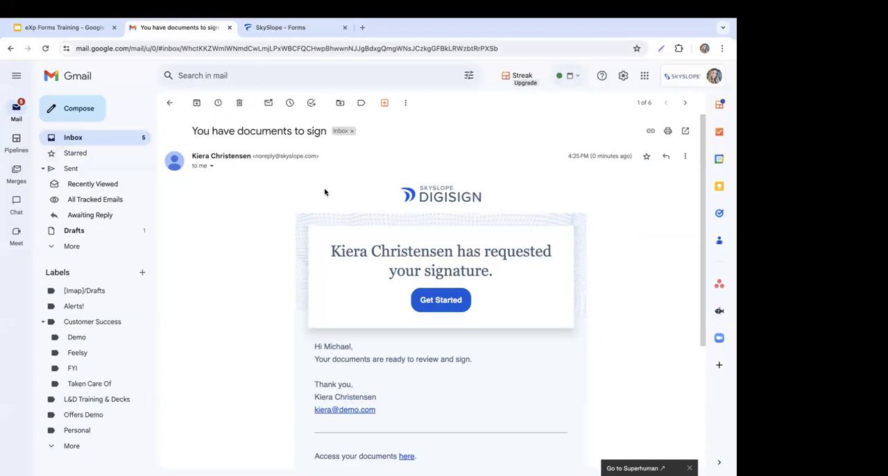
Step: Open the signing request from the Gmail message, accept the e-signature terms, and go to the first required field
{"action": "scroll", "coordinate": [328, 194], "scroll_direction": "down", "scroll_amount": 1}
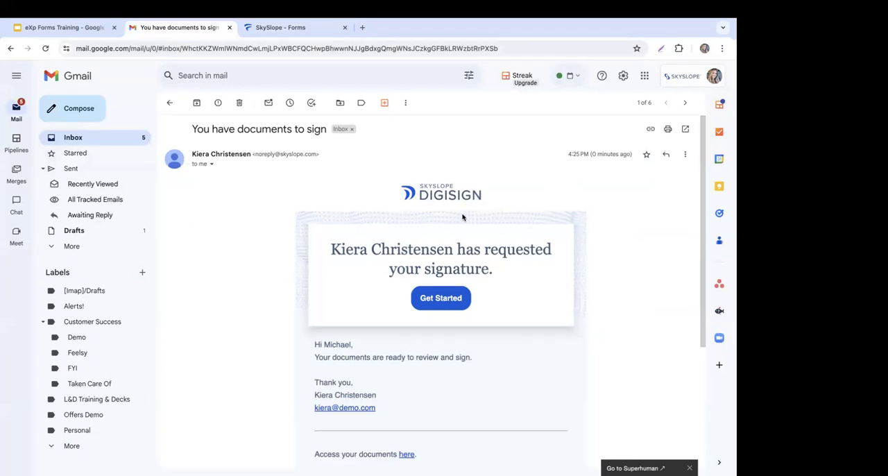
{"action": "scroll", "coordinate": [486, 229], "scroll_direction": "down", "scroll_amount": 1}
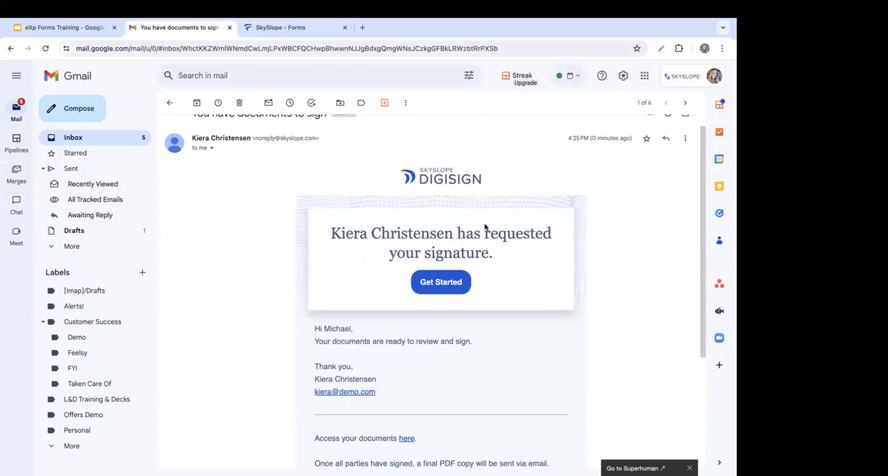
{"action": "left_click", "coordinate": [431, 283]}
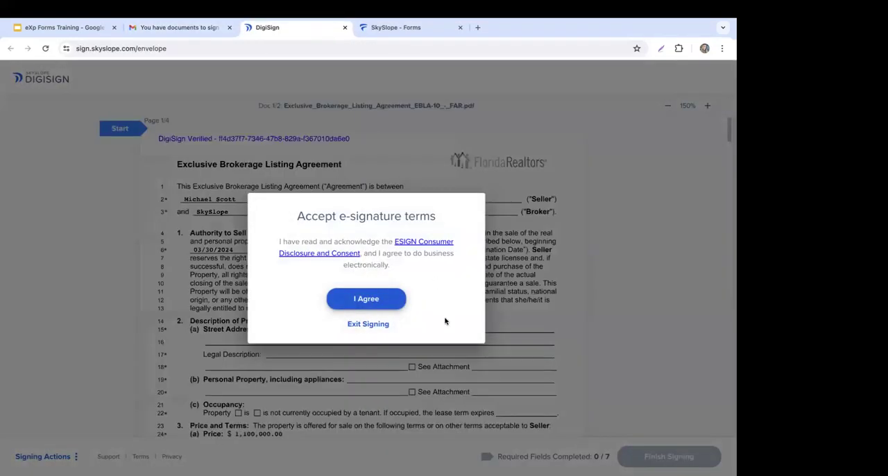
{"action": "left_click", "coordinate": [365, 299]}
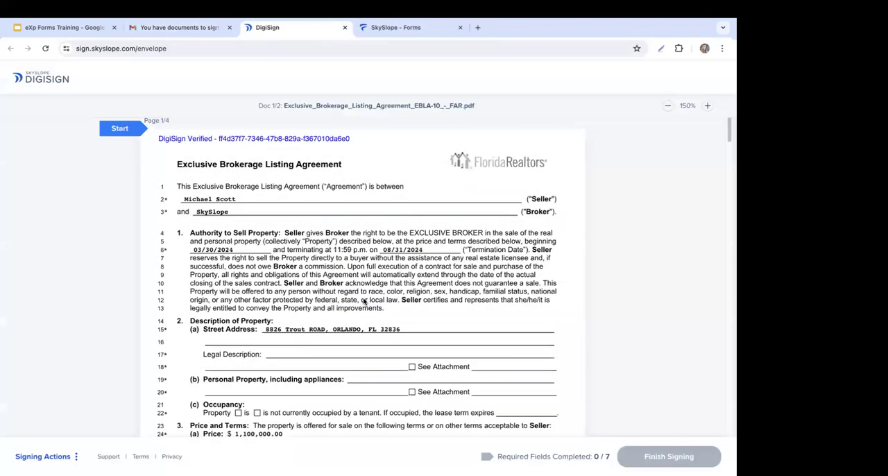
{"action": "left_click", "coordinate": [128, 136]}
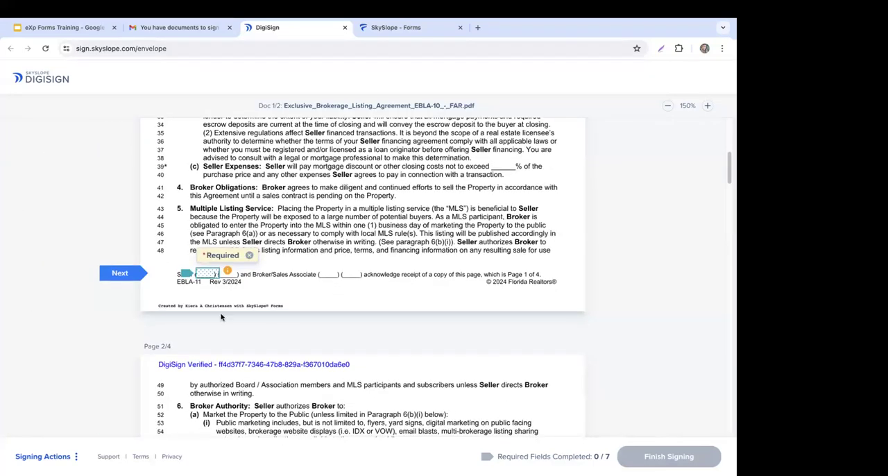
Step: Adopt the third typed signature style for the seller's signature and initials, after viewing the option to draw them
{"action": "left_click", "coordinate": [208, 275]}
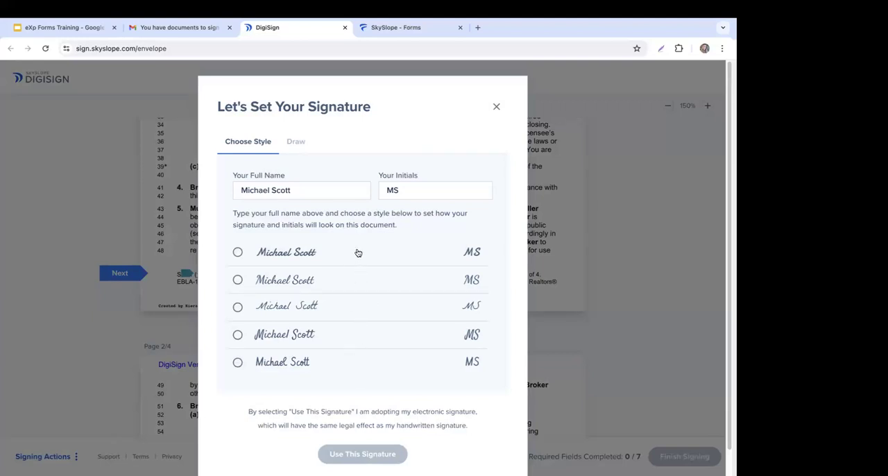
{"action": "left_click", "coordinate": [293, 144]}
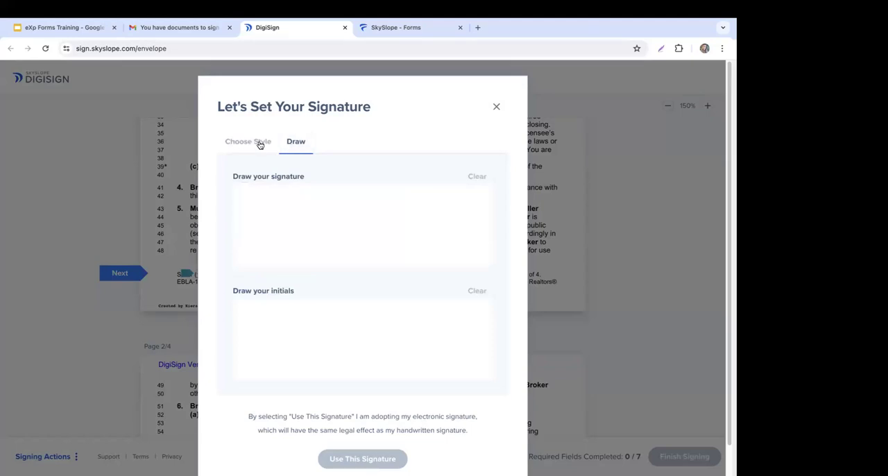
{"action": "left_click", "coordinate": [257, 143]}
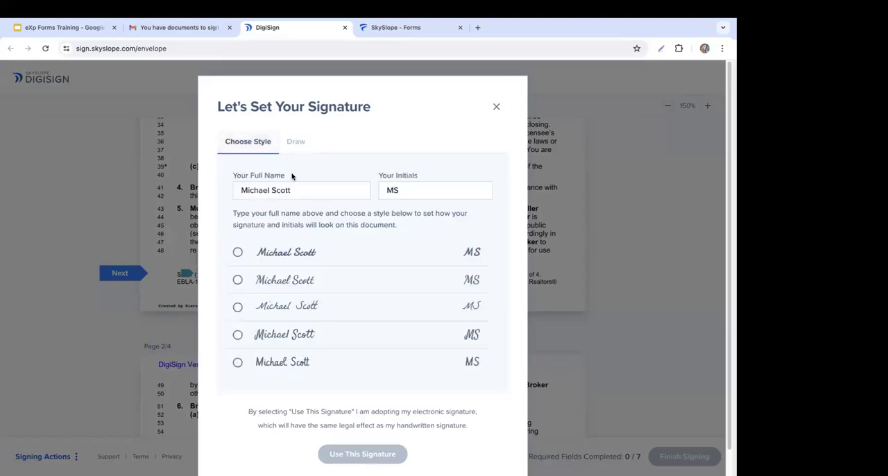
{"action": "left_click", "coordinate": [319, 308]}
{"action": "left_click", "coordinate": [355, 462]}
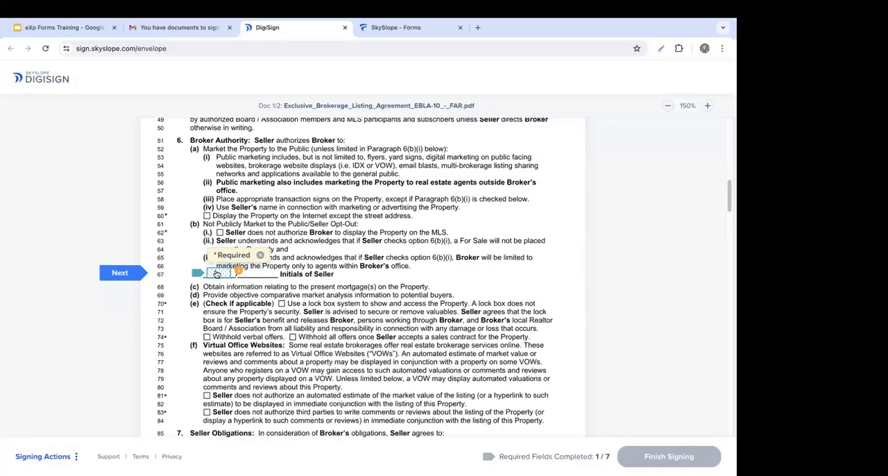
Step: Complete the remaining required initials and signature fields in both documents, and finish signing
{"action": "left_click", "coordinate": [216, 274]}
{"action": "left_click", "coordinate": [208, 273]}
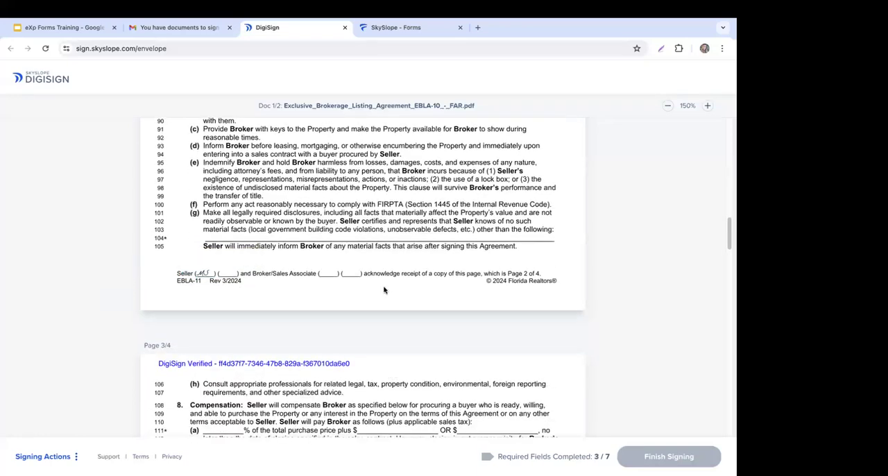
{"action": "left_click", "coordinate": [215, 275]}
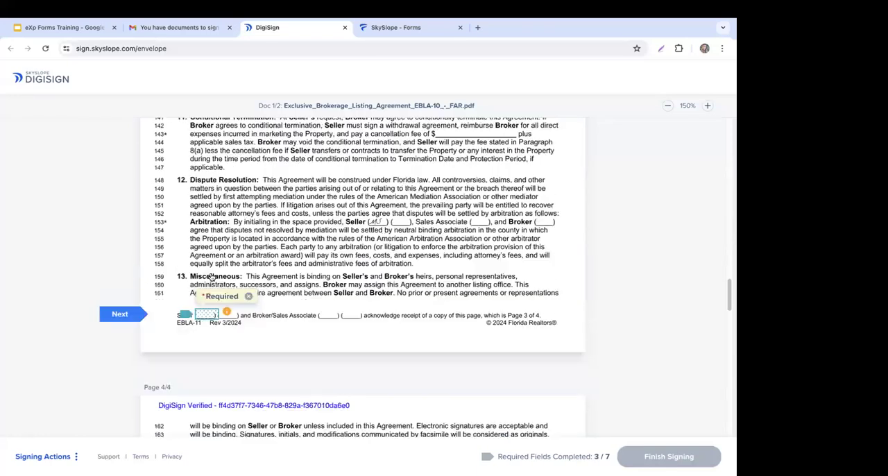
{"action": "left_click", "coordinate": [271, 279]}
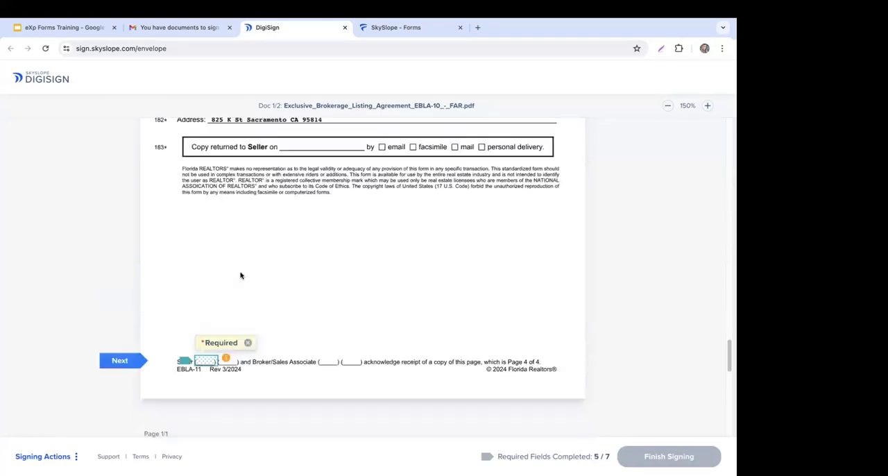
{"action": "left_click", "coordinate": [204, 276]}
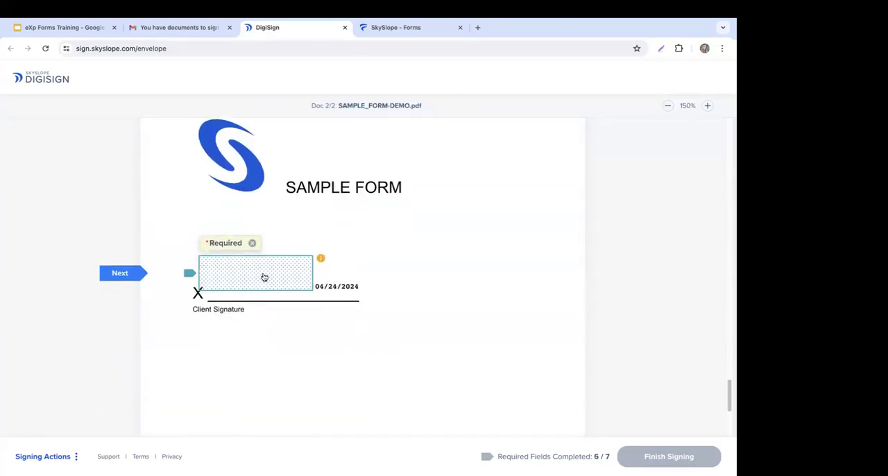
{"action": "left_click", "coordinate": [264, 275]}
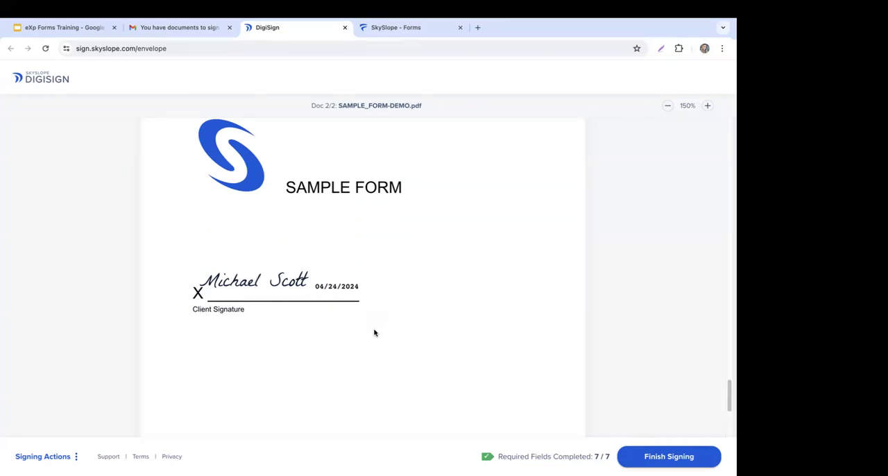
{"action": "left_click", "coordinate": [660, 462]}
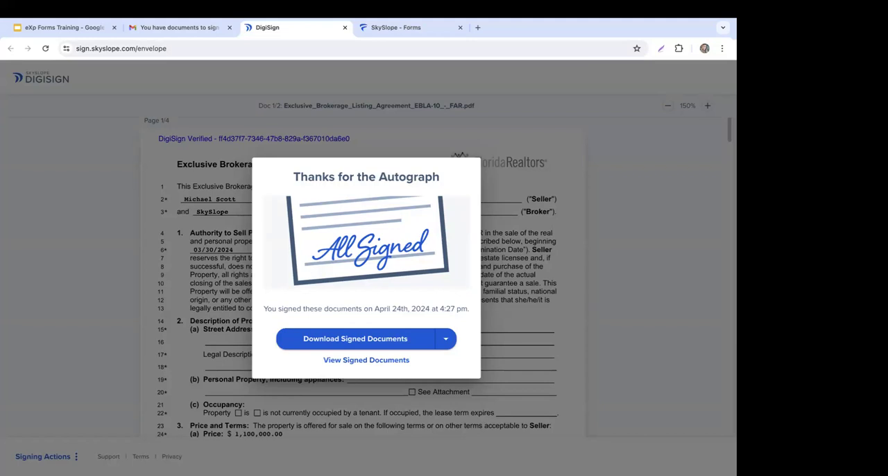
Step: Switch back to SkySlope Forms and reload the file's envelope list to check the signing status
{"action": "key", "text": "ctrl+Tab"}
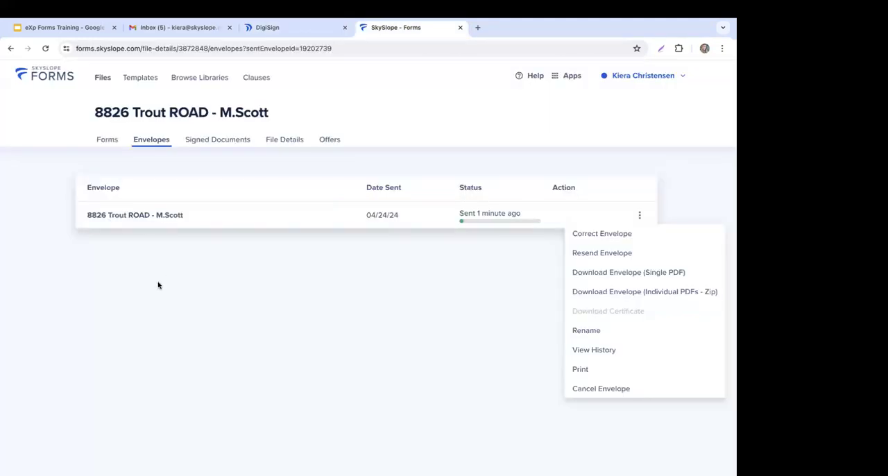
{"action": "left_click", "coordinate": [383, 291]}
{"action": "right_click", "coordinate": [384, 291]}
{"action": "left_click", "coordinate": [410, 330]}
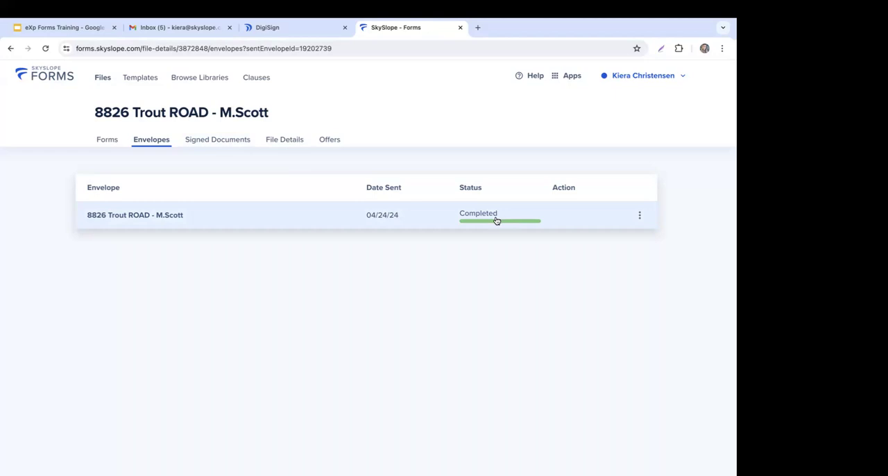
Step: Open the file's signed documents and select the Exclusive Brokerage Listing Agreement EBLA-10 - FAR
{"action": "left_click", "coordinate": [222, 143]}
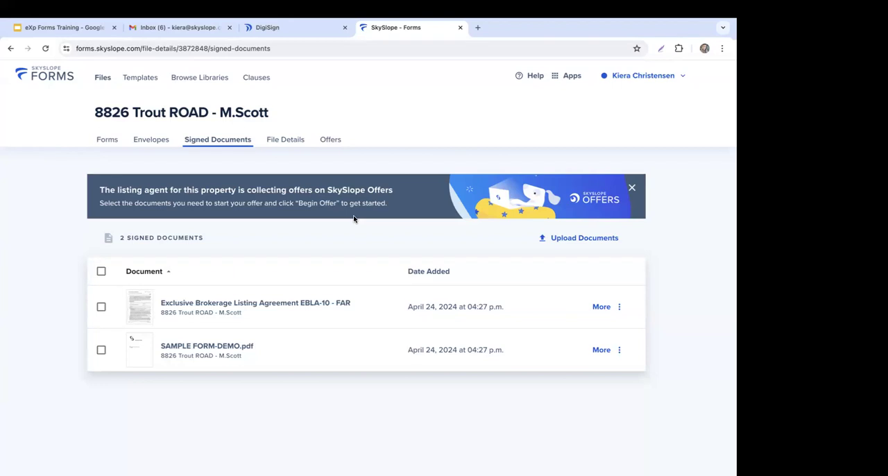
{"action": "left_click", "coordinate": [102, 307]}
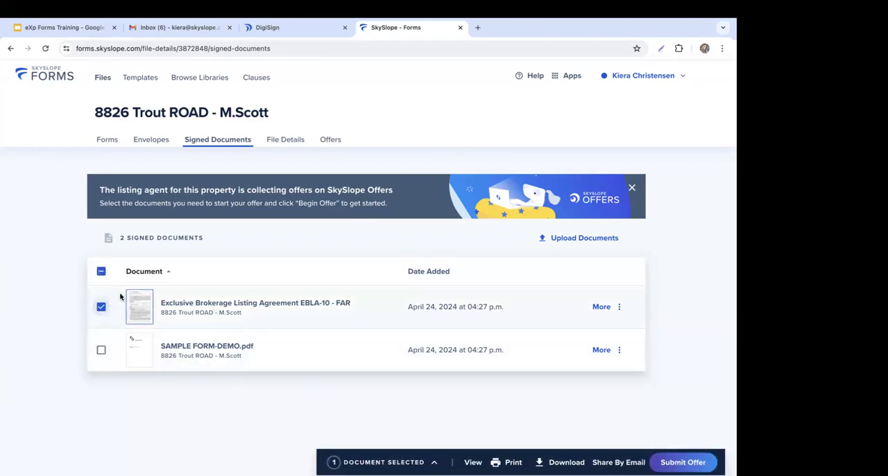
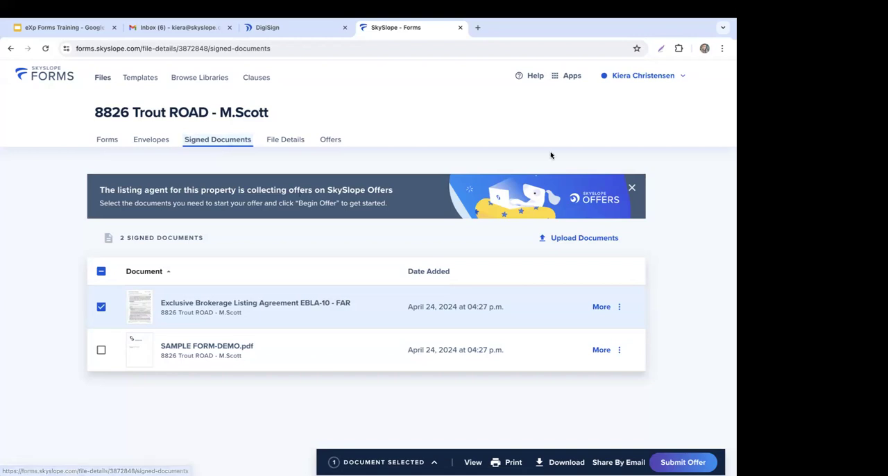
Step: Switch to the main SkySlope app and look over the recent listings and transactions with their additional options
{"action": "left_click", "coordinate": [573, 77]}
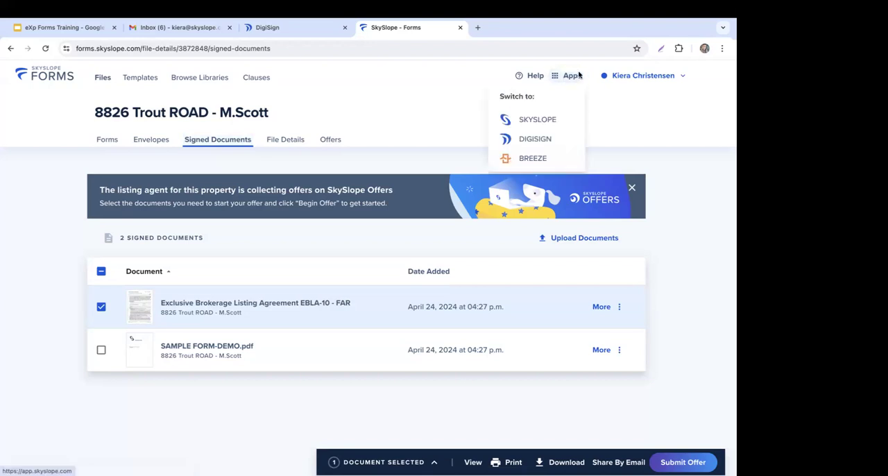
{"action": "left_click", "coordinate": [568, 125]}
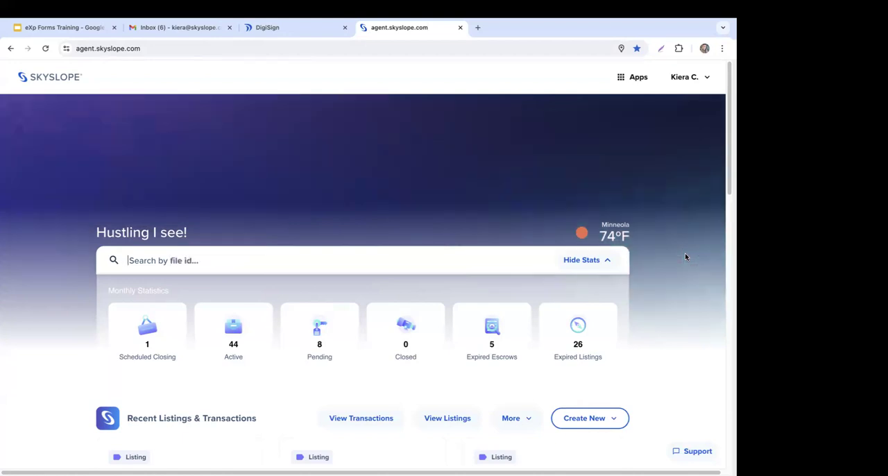
{"action": "scroll", "coordinate": [696, 247], "scroll_direction": "down", "scroll_amount": 3}
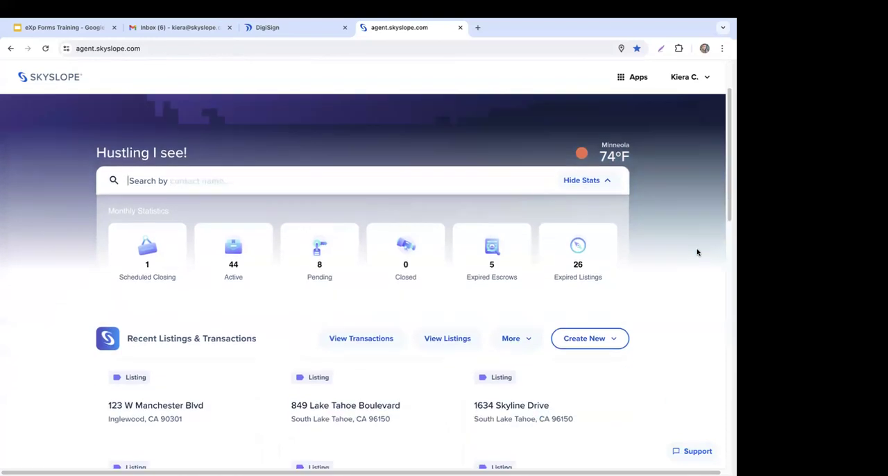
{"action": "scroll", "coordinate": [692, 251], "scroll_direction": "down", "scroll_amount": 1}
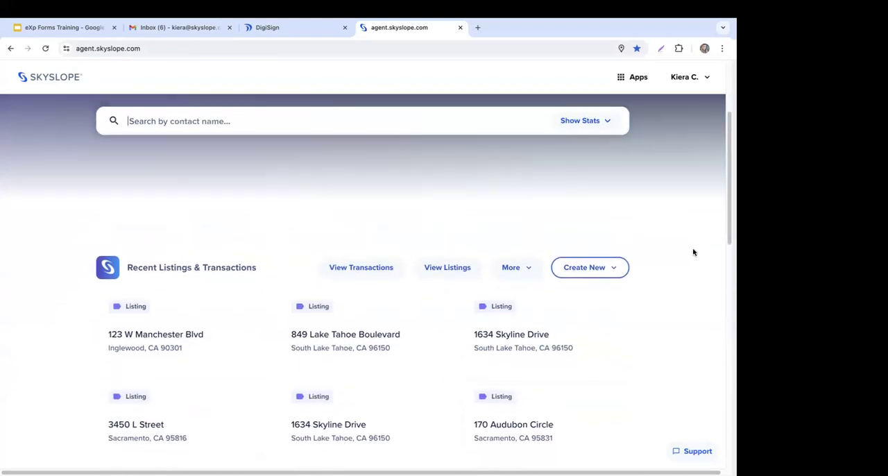
{"action": "scroll", "coordinate": [691, 252], "scroll_direction": "down", "scroll_amount": 1}
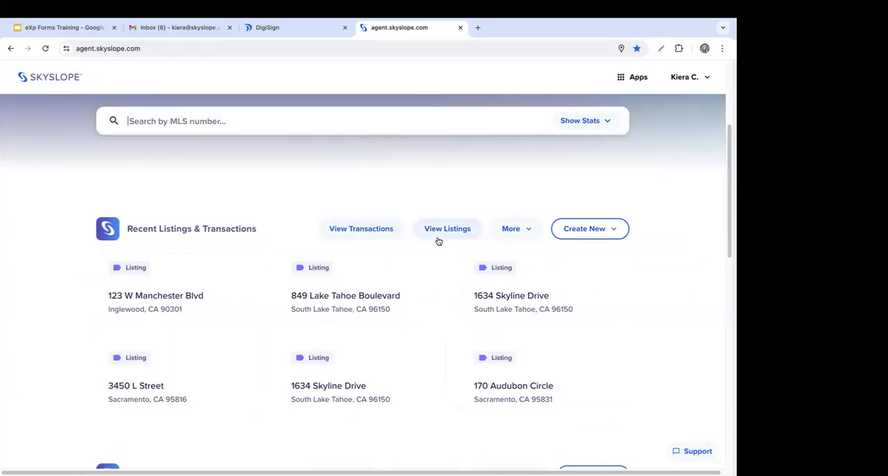
{"action": "left_click", "coordinate": [525, 232]}
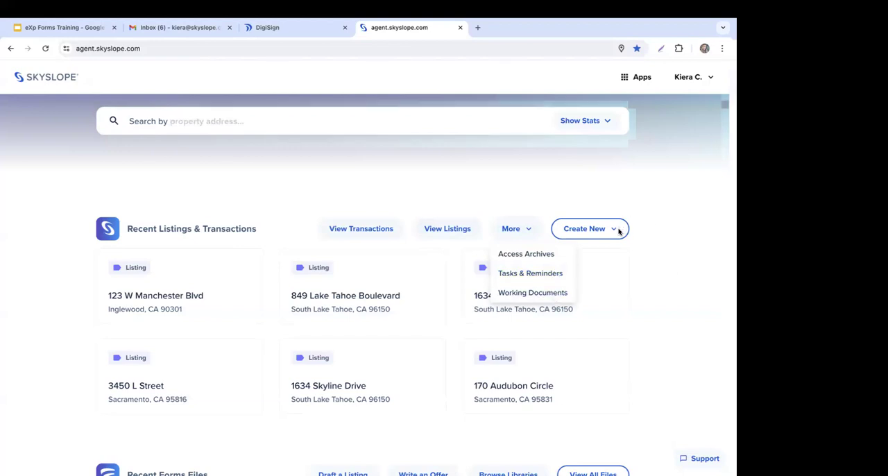
{"action": "left_click", "coordinate": [656, 228]}
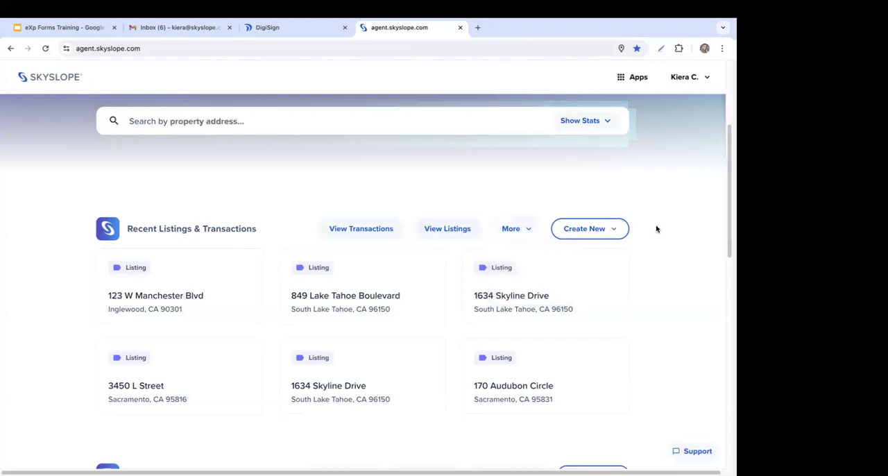
Step: Start creating a new listing and begin its guided entry
{"action": "left_click", "coordinate": [616, 230]}
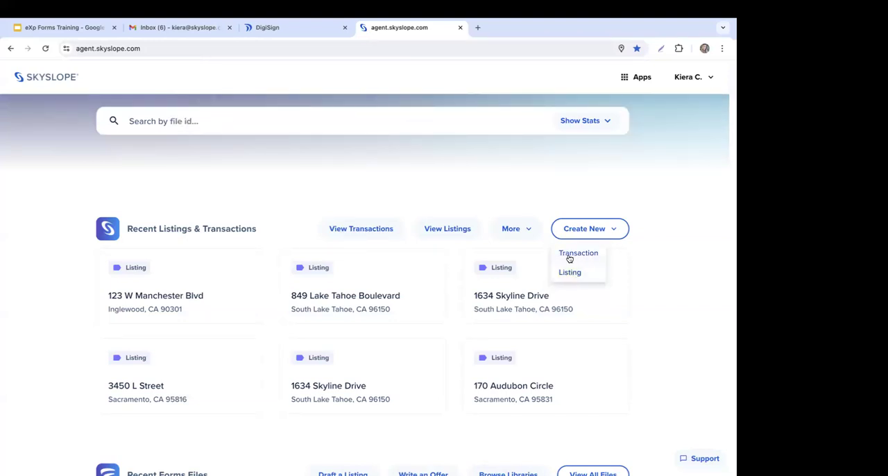
{"action": "left_click", "coordinate": [588, 276]}
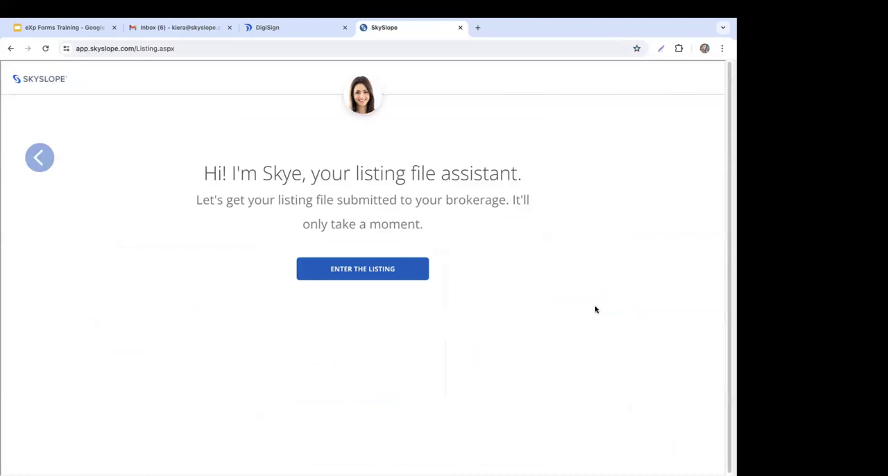
{"action": "left_click", "coordinate": [404, 270]}
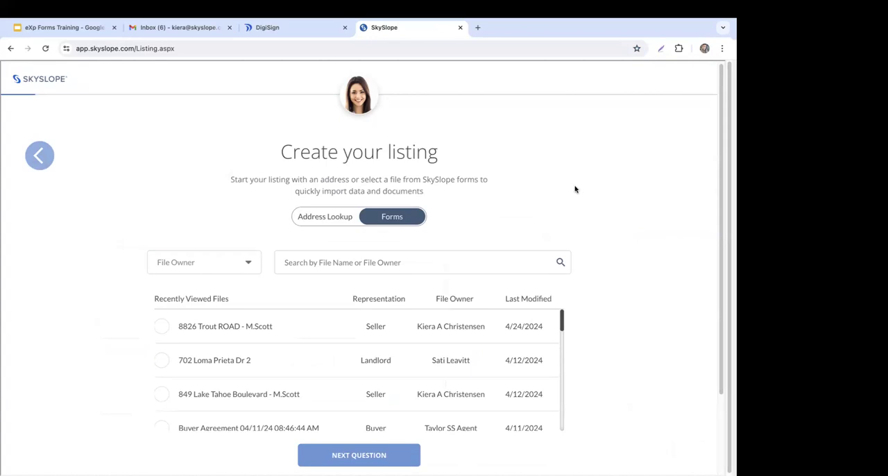
Step: Base the listing on the Forms seller file last modified 4/24/2024, after viewing the address lookup alternative
{"action": "left_click", "coordinate": [314, 220]}
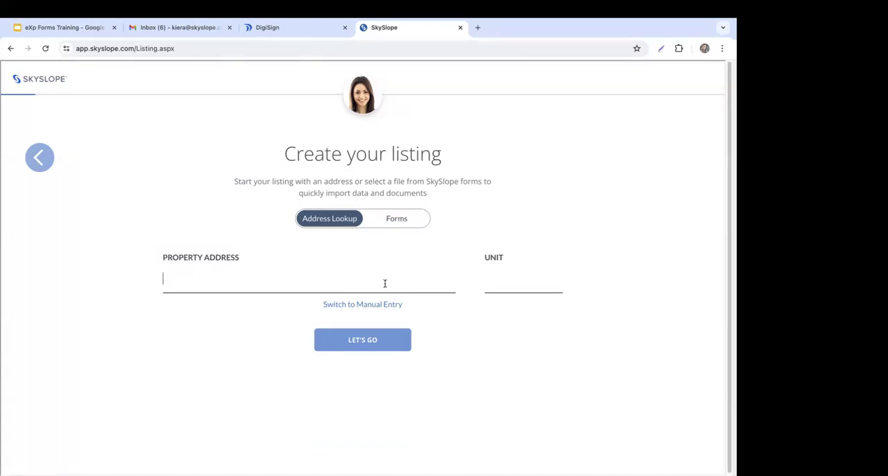
{"action": "left_click", "coordinate": [413, 222]}
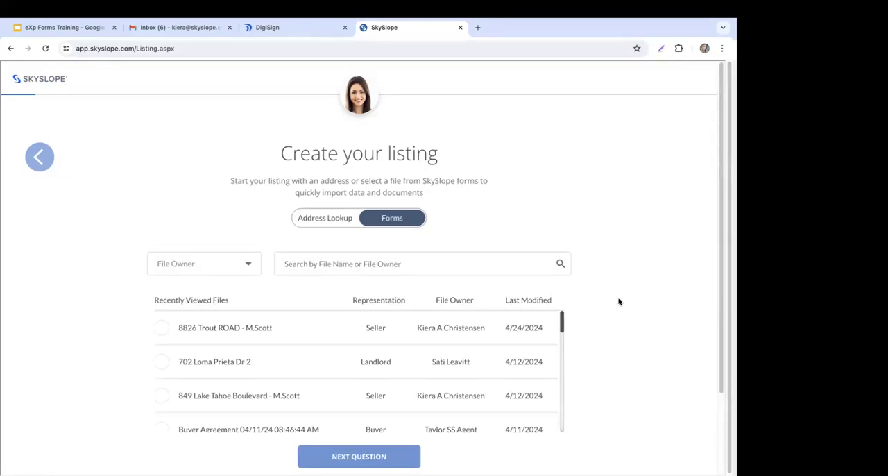
{"action": "scroll", "coordinate": [617, 302], "scroll_direction": "down", "scroll_amount": 1}
{"action": "left_click", "coordinate": [472, 321]}
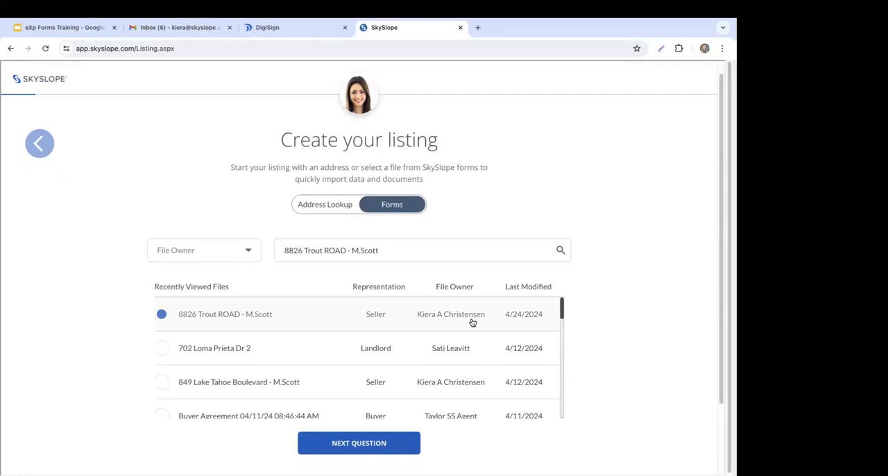
{"action": "left_click", "coordinate": [338, 442]}
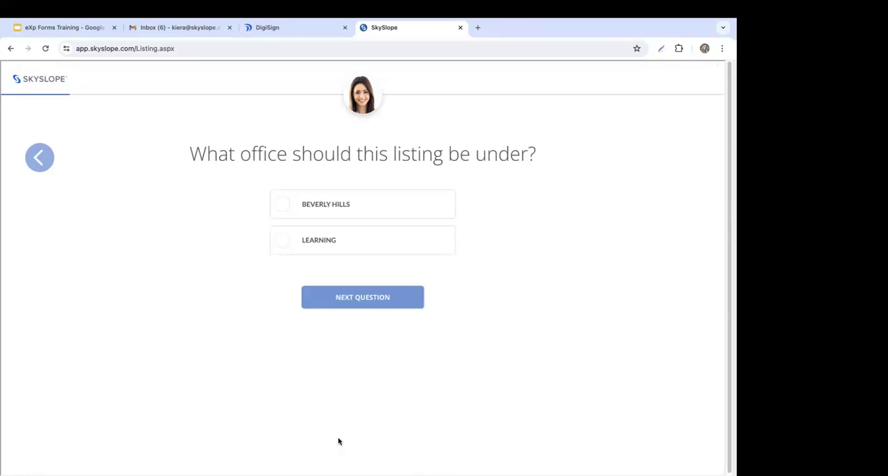
Step: Assign the listing to the Beverly Hills office and set its type to Residential Listing
{"action": "left_click", "coordinate": [341, 205]}
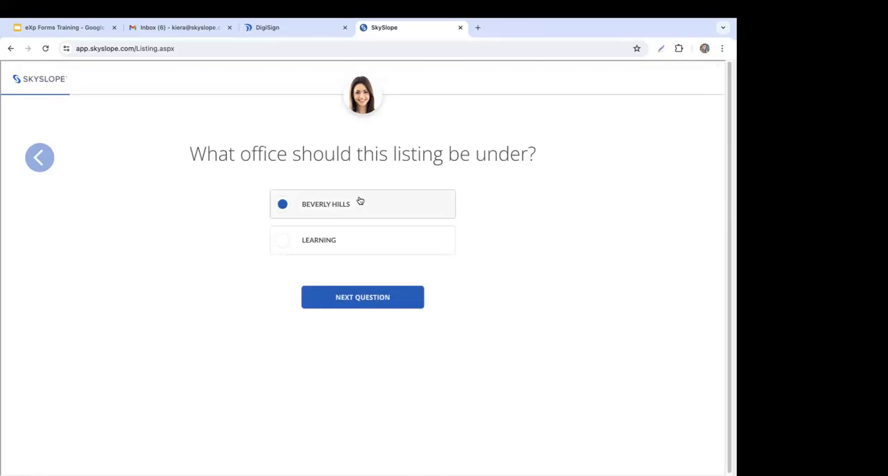
{"action": "left_click", "coordinate": [400, 301]}
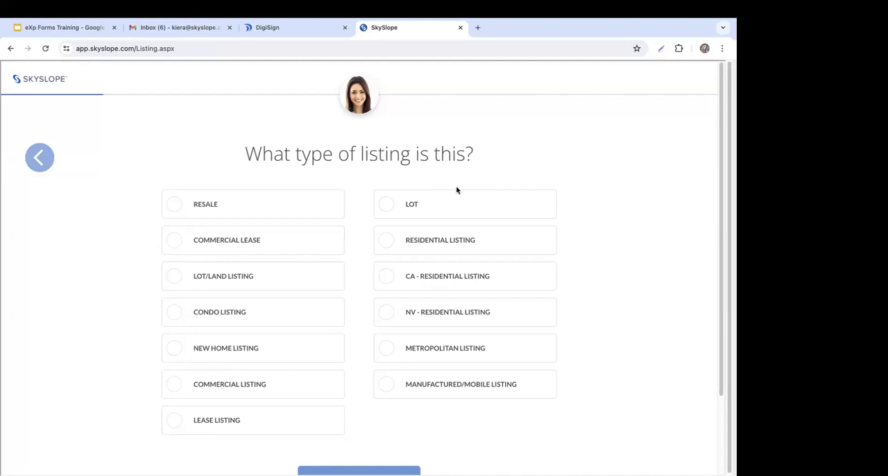
{"action": "left_click", "coordinate": [425, 249]}
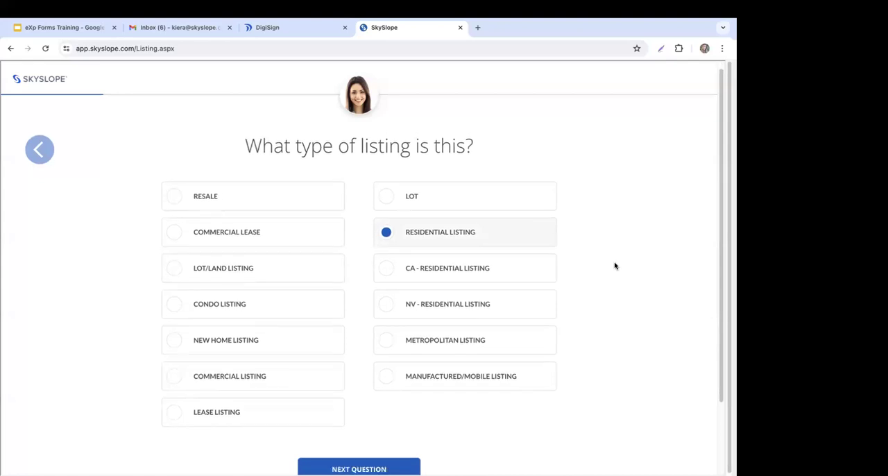
{"action": "left_click", "coordinate": [386, 415]}
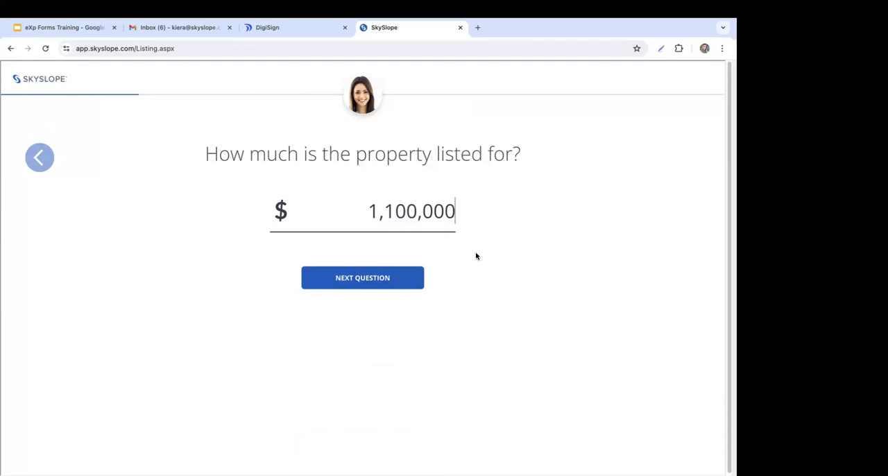
Step: Accept the prefilled list price and set the flat listing and sales commissions to 2.5% each
{"action": "left_click", "coordinate": [366, 281]}
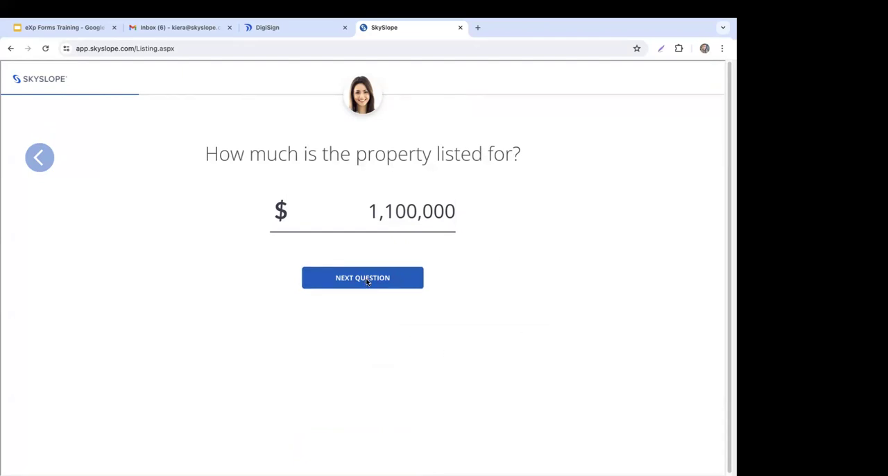
{"action": "left_click", "coordinate": [331, 241]}
{"action": "left_click", "coordinate": [281, 333]}
{"action": "left_click", "coordinate": [450, 333]}
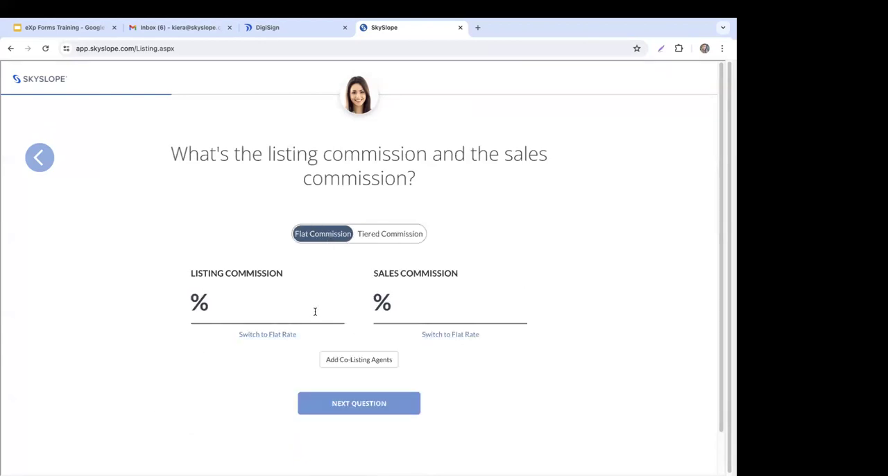
{"action": "type", "text": "2.5"}
{"action": "left_click", "coordinate": [435, 300]}
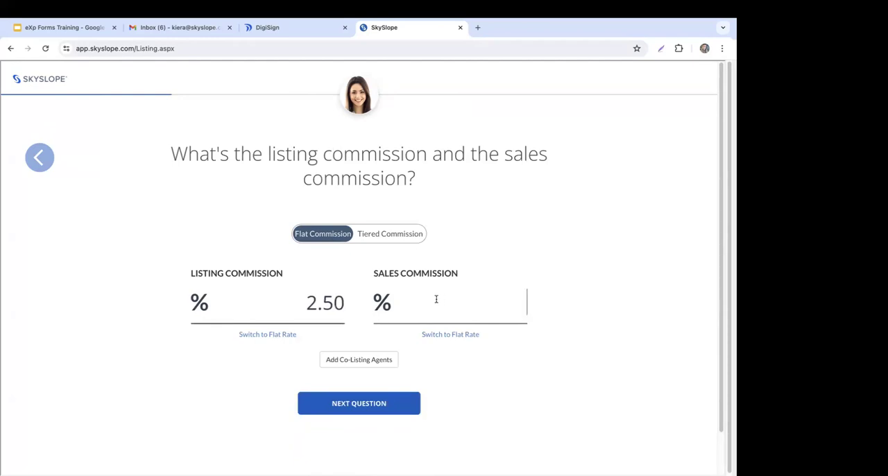
{"action": "type", "text": "2.5"}
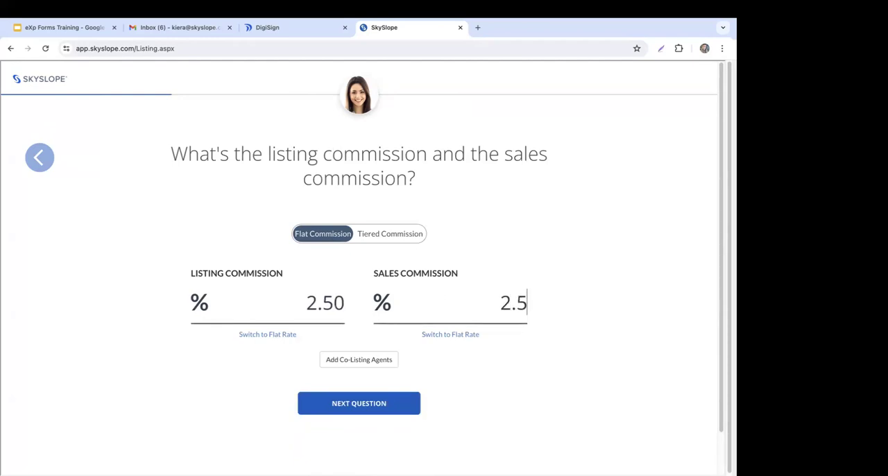
{"action": "left_click", "coordinate": [549, 370]}
{"action": "left_click", "coordinate": [376, 412]}
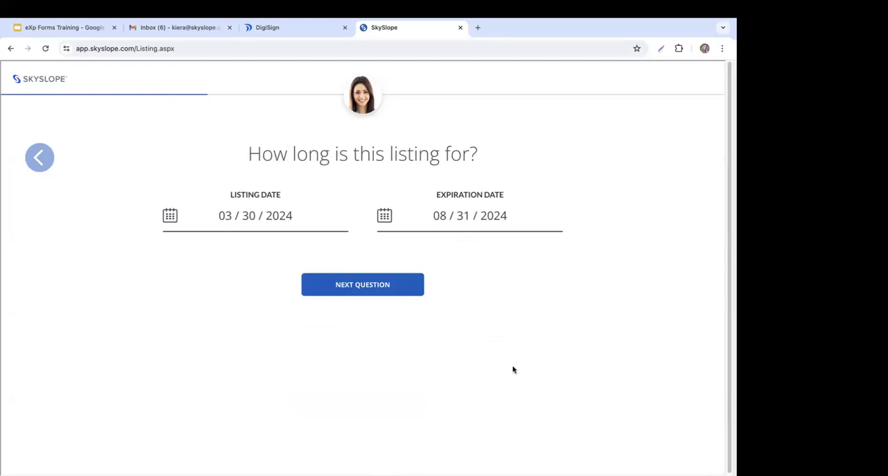
Step: Accept the prefilled listing and expiration dates, and enter the seller's phone number in the seller details
{"action": "left_click", "coordinate": [382, 285]}
{"action": "left_click", "coordinate": [223, 314]}
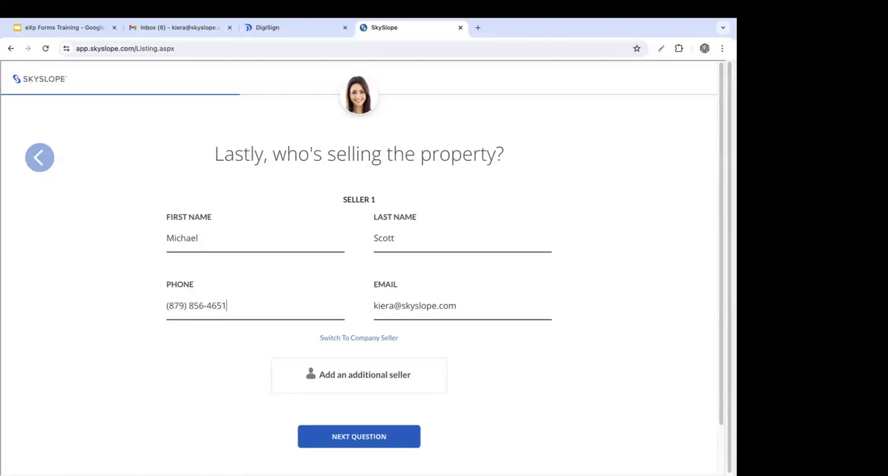
{"action": "scroll", "coordinate": [610, 292], "scroll_direction": "down", "scroll_amount": 1}
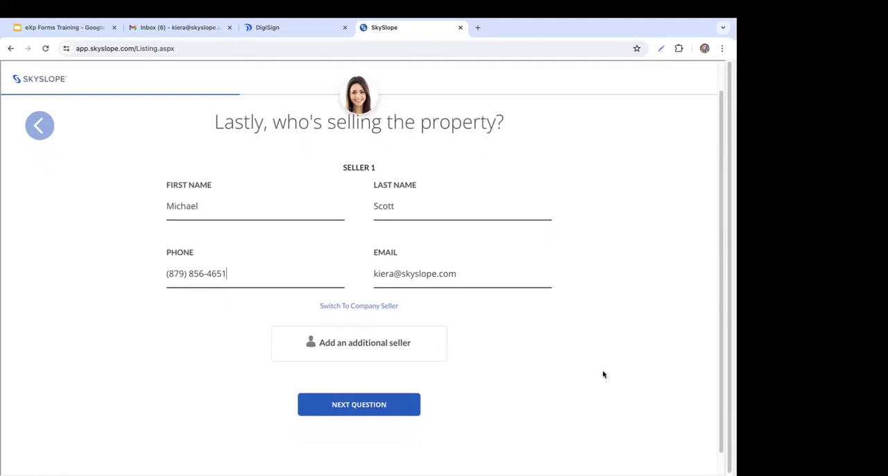
{"action": "left_click", "coordinate": [349, 404]}
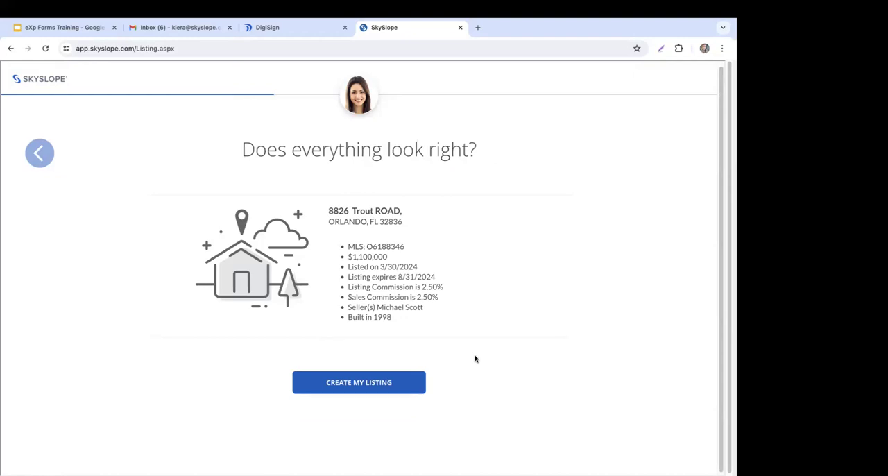
Step: Create the listing from the summarized details and look through its documentation checklist
{"action": "left_click", "coordinate": [361, 380]}
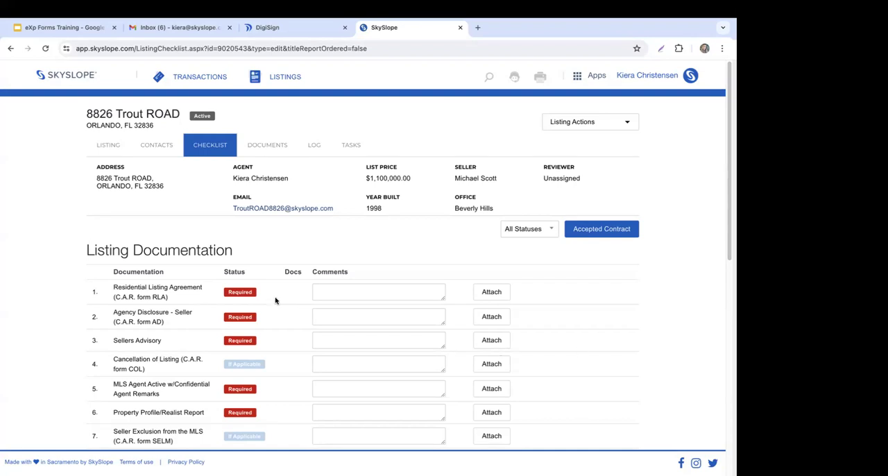
{"action": "scroll", "coordinate": [74, 286], "scroll_direction": "down", "scroll_amount": 2}
{"action": "scroll", "coordinate": [75, 285], "scroll_direction": "down", "scroll_amount": 3}
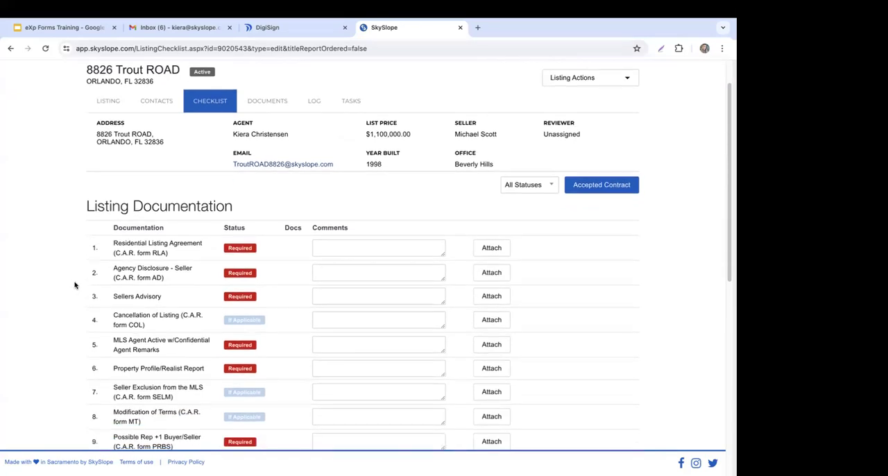
{"action": "scroll", "coordinate": [75, 285], "scroll_direction": "up", "scroll_amount": 4}
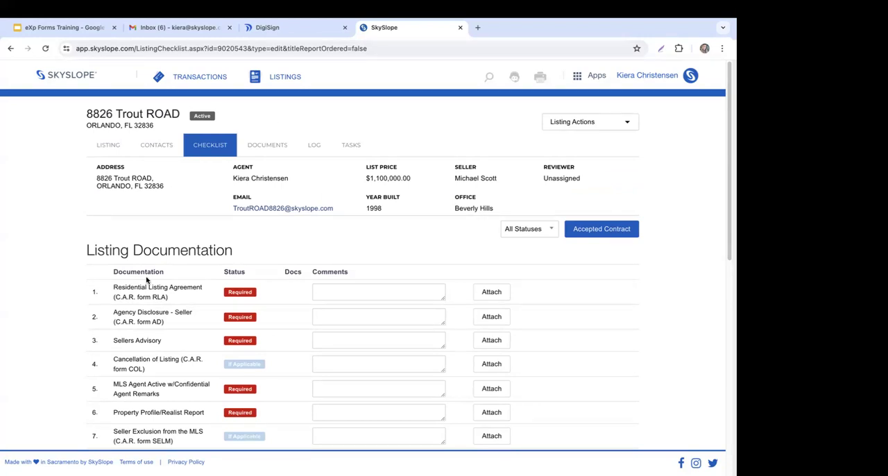
Step: View the listing's checklist, imported documents and app-switching options, and preview the Exclusive Brokerage Listing Agreement
{"action": "left_click", "coordinate": [598, 77]}
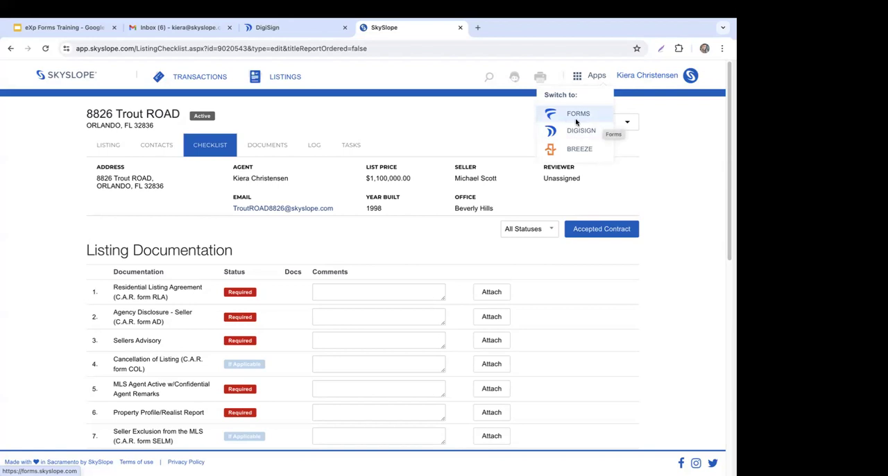
{"action": "left_click", "coordinate": [271, 153]}
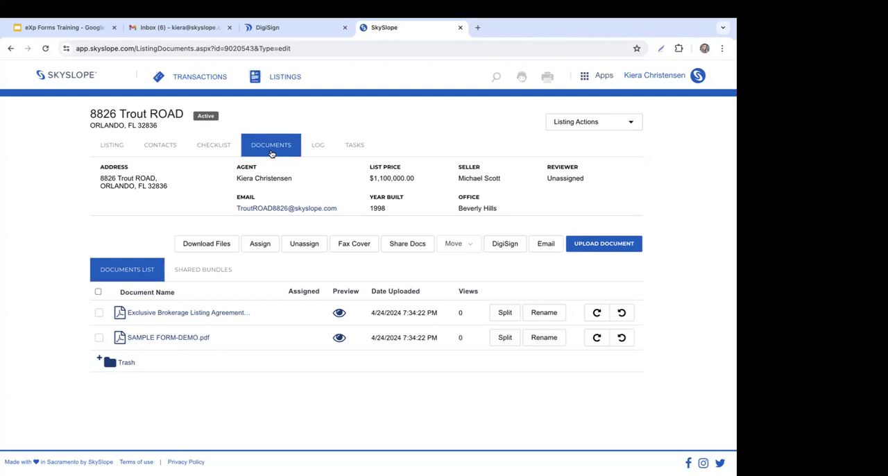
{"action": "left_click", "coordinate": [216, 149]}
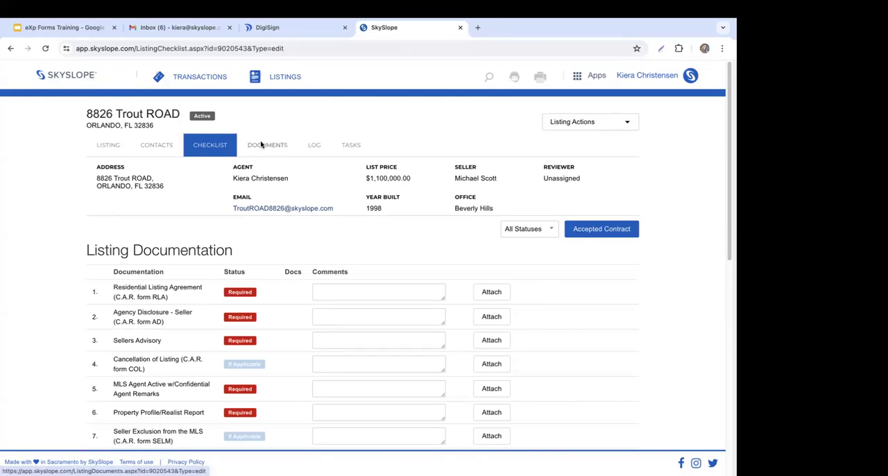
{"action": "left_click", "coordinate": [283, 148]}
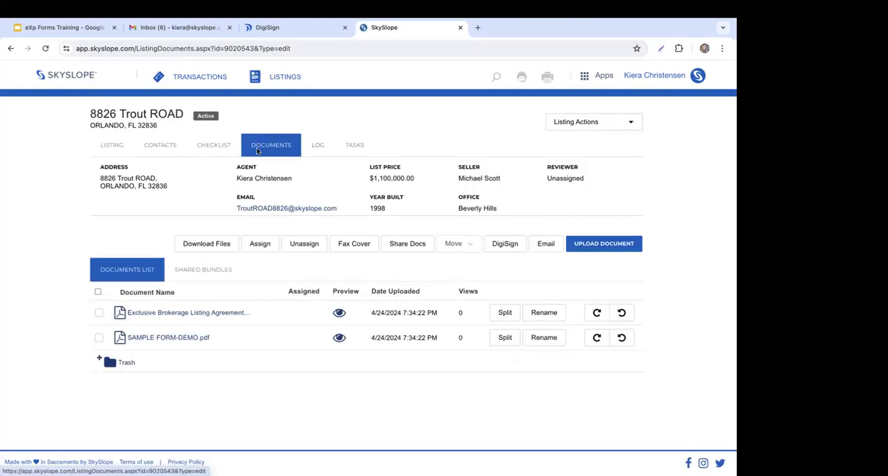
{"action": "left_click", "coordinate": [601, 76]}
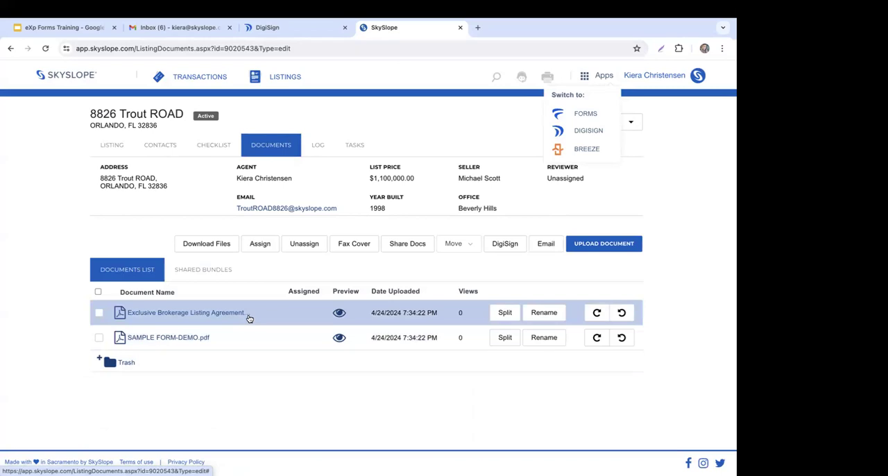
{"action": "left_click", "coordinate": [339, 313]}
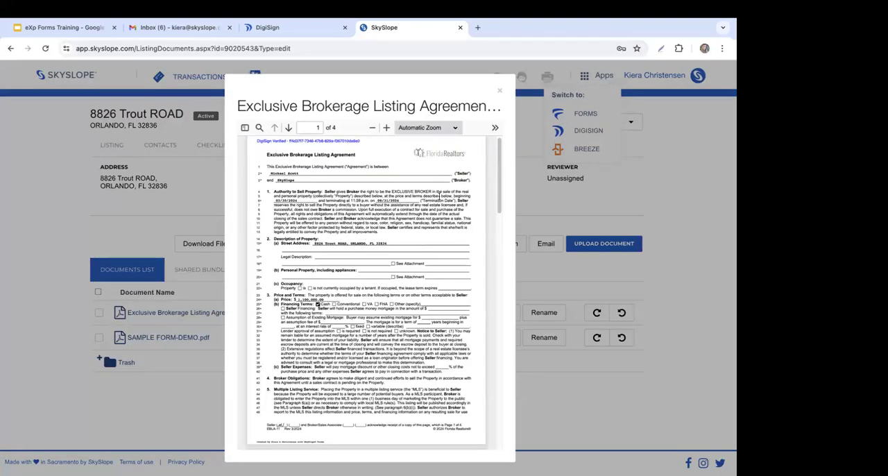
Step: Enlarge the Exclusive Brokerage Listing Agreement preview to 150%, read down to the seller's initials on the first page, and close the preview
{"action": "left_click", "coordinate": [455, 132]}
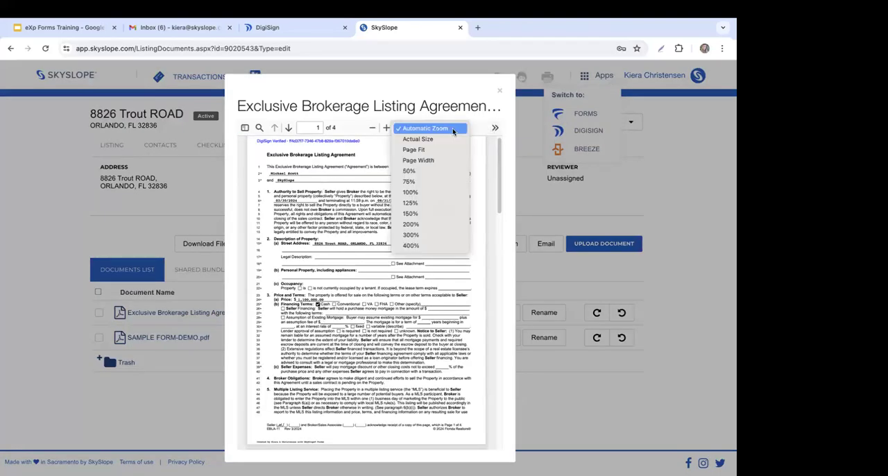
{"action": "left_click", "coordinate": [440, 214]}
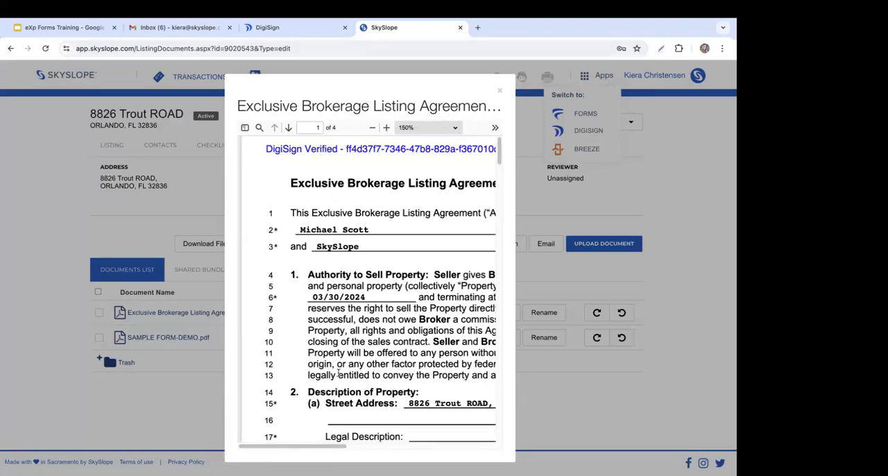
{"action": "scroll", "coordinate": [380, 373], "scroll_direction": "down", "scroll_amount": 10}
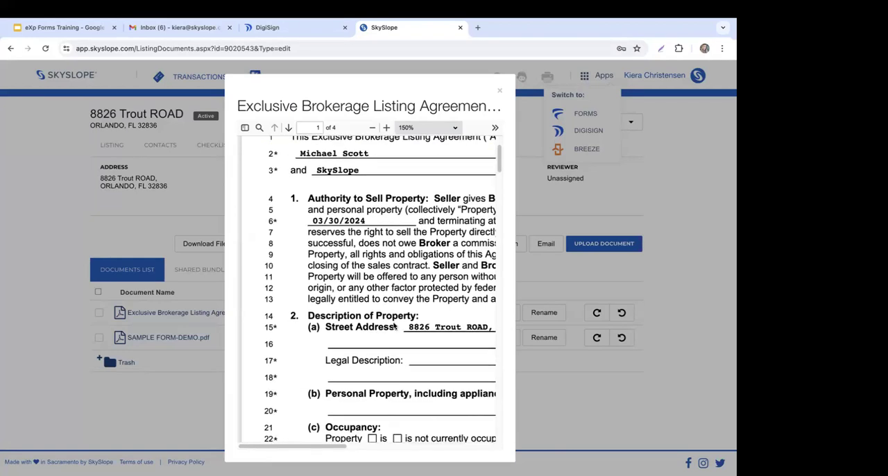
{"action": "scroll", "coordinate": [380, 373], "scroll_direction": "down", "scroll_amount": 5}
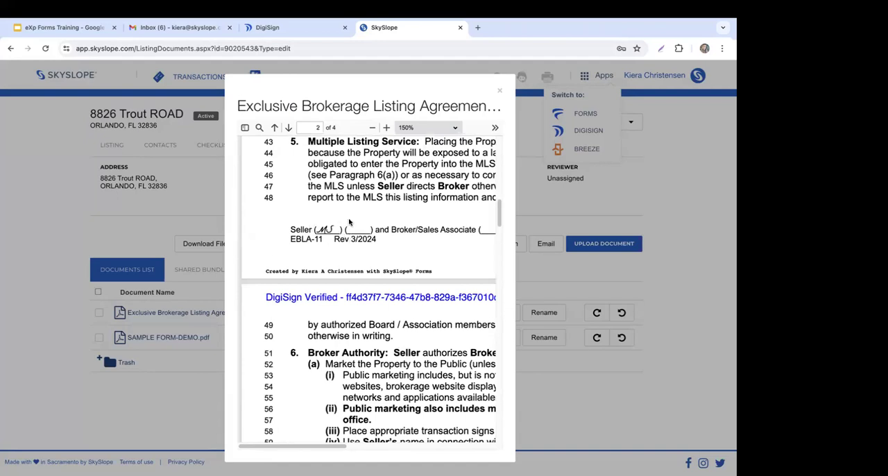
{"action": "left_click", "coordinate": [499, 92]}
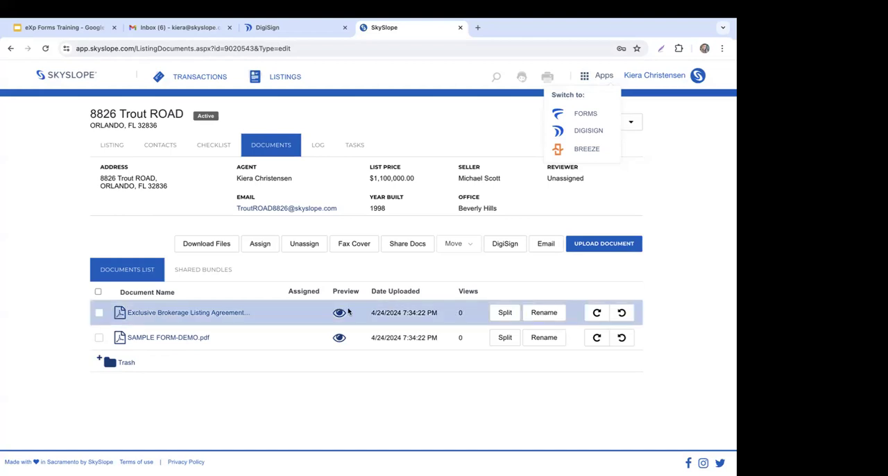
{"action": "left_click", "coordinate": [418, 401]}
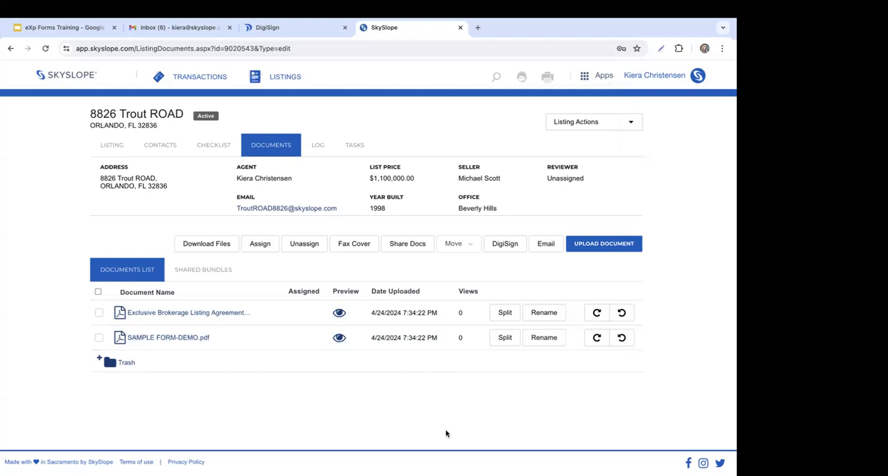
Step: View the listing's documentation checklist and the available app-switching options
{"action": "left_click", "coordinate": [225, 145]}
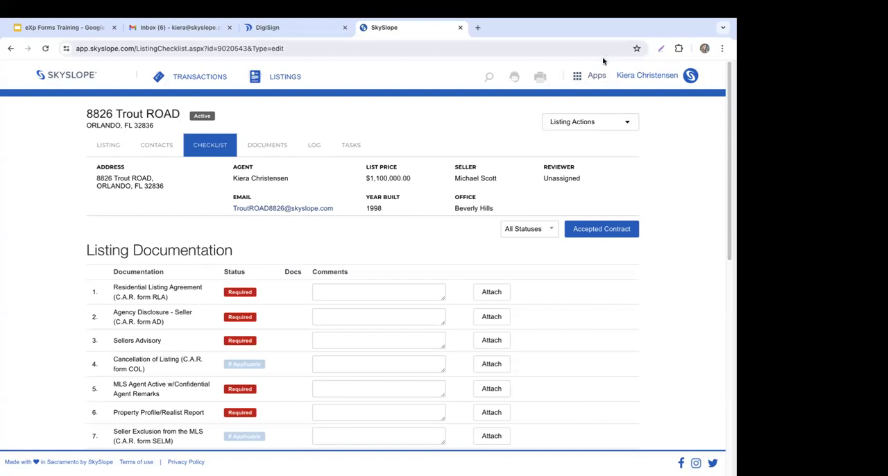
{"action": "left_click", "coordinate": [588, 80]}
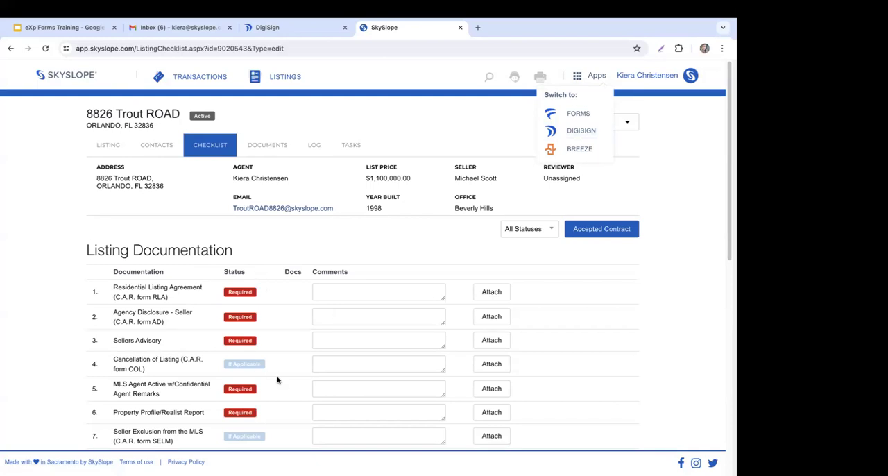
{"action": "left_click", "coordinate": [303, 253]}
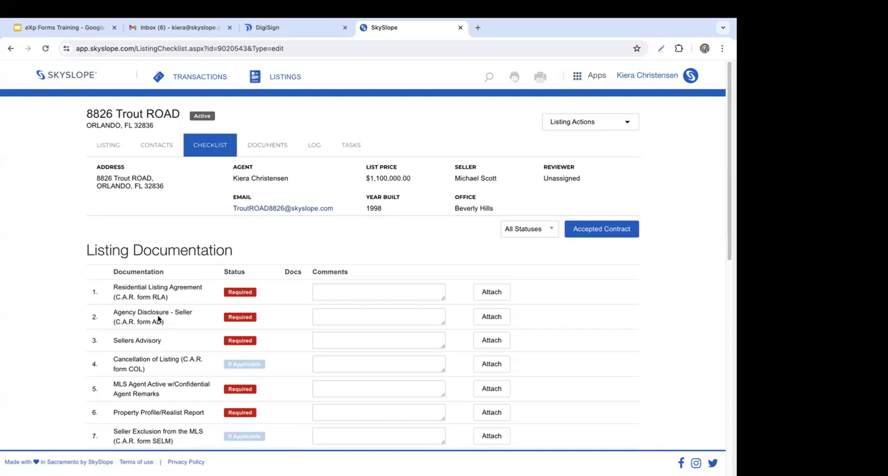
Step: Assign the Exclusive Brokerage Listing Agreement document to the Residential Listing Agreement (C.A.R. form RLA) checklist item
{"action": "left_click", "coordinate": [284, 155]}
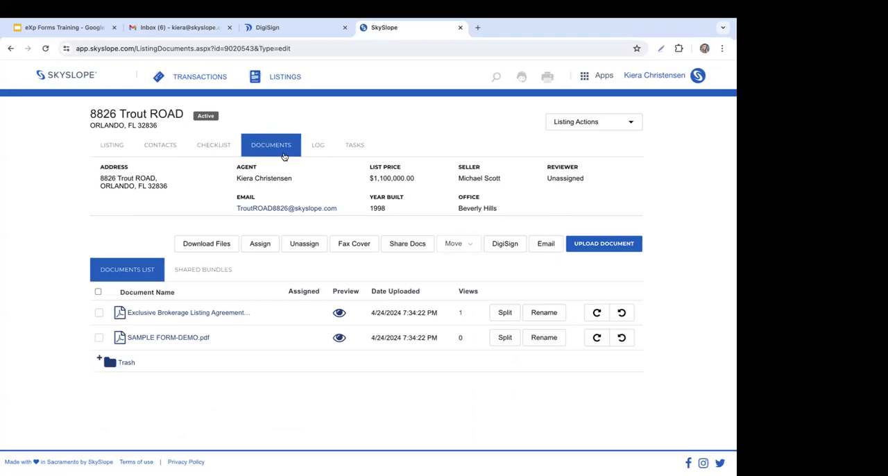
{"action": "left_click", "coordinate": [101, 314]}
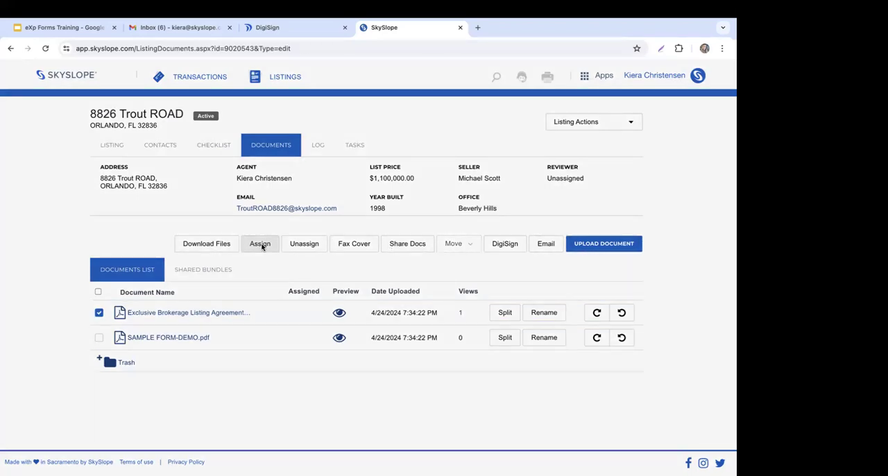
{"action": "left_click", "coordinate": [261, 245]}
{"action": "left_click", "coordinate": [274, 276]}
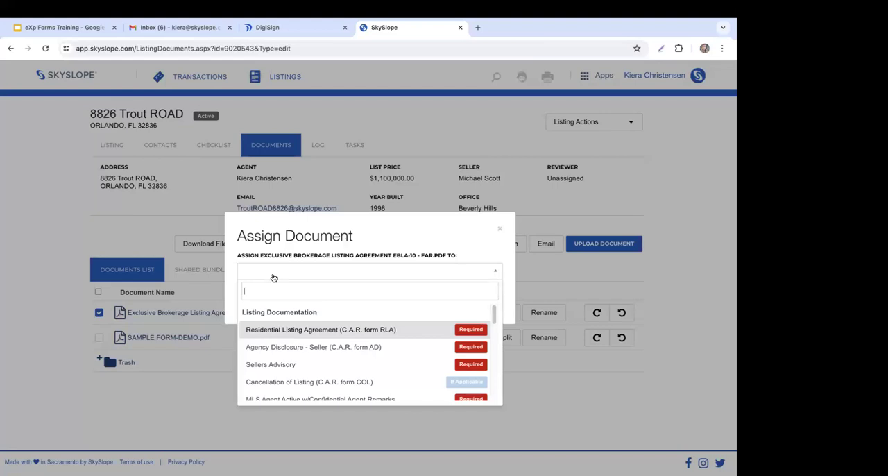
{"action": "left_click", "coordinate": [352, 331]}
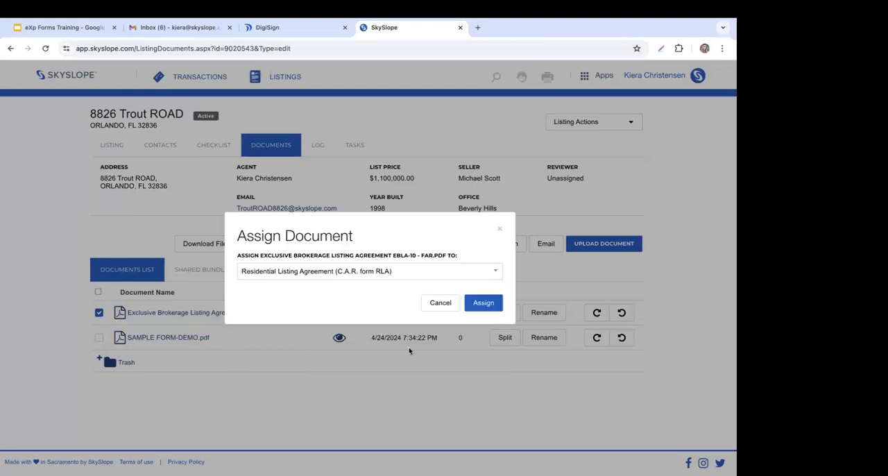
{"action": "left_click", "coordinate": [481, 304]}
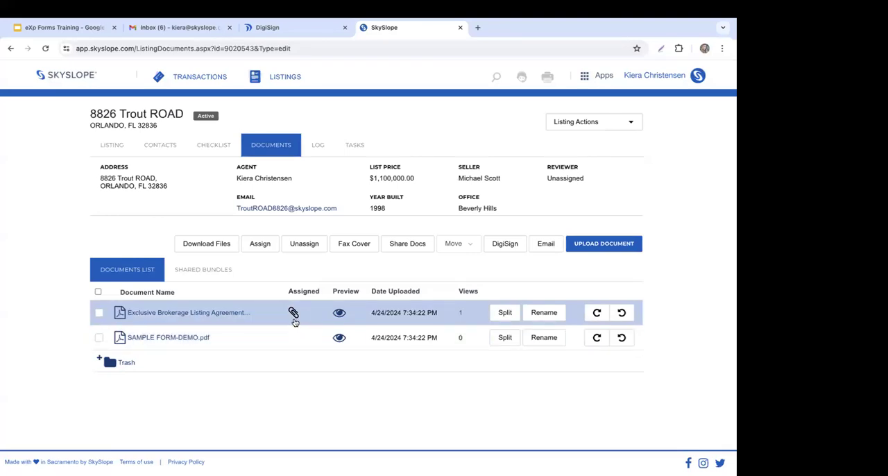
Step: Assign SAMPLE FORM-DEMO.pdf to the Agency Disclosure - Seller (C.A.R. form AD) checklist item
{"action": "left_click", "coordinate": [98, 339]}
{"action": "left_click", "coordinate": [255, 247]}
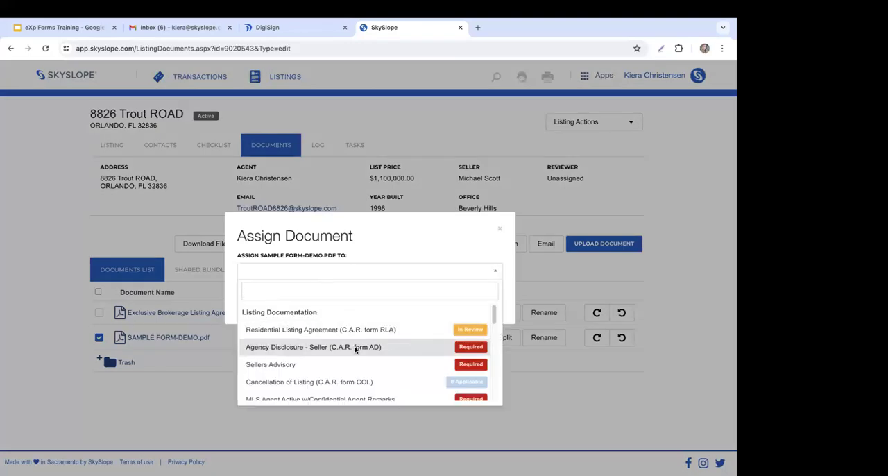
{"action": "left_click", "coordinate": [355, 348]}
{"action": "left_click", "coordinate": [487, 305]}
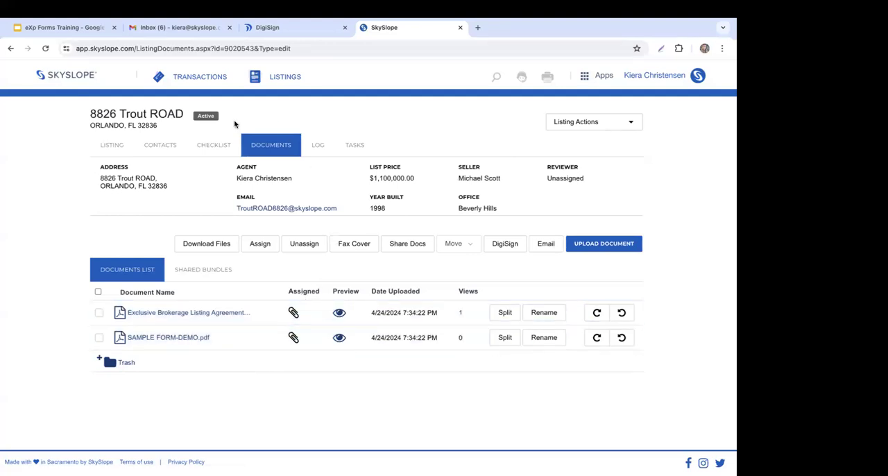
Step: Review the status of the assigned and outstanding items on the listing's documentation checklist
{"action": "left_click", "coordinate": [222, 150]}
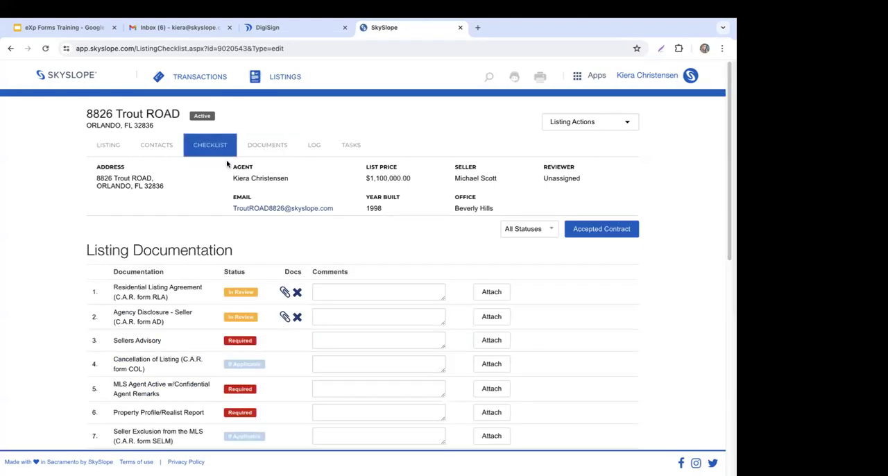
{"action": "scroll", "coordinate": [52, 293], "scroll_direction": "down", "scroll_amount": 1}
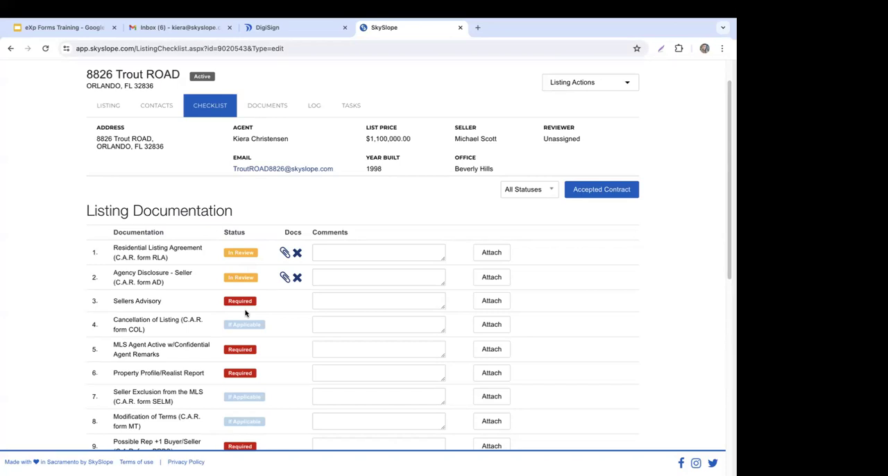
{"action": "scroll", "coordinate": [677, 247], "scroll_direction": "up", "scroll_amount": 2}
{"action": "left_click", "coordinate": [597, 76]}
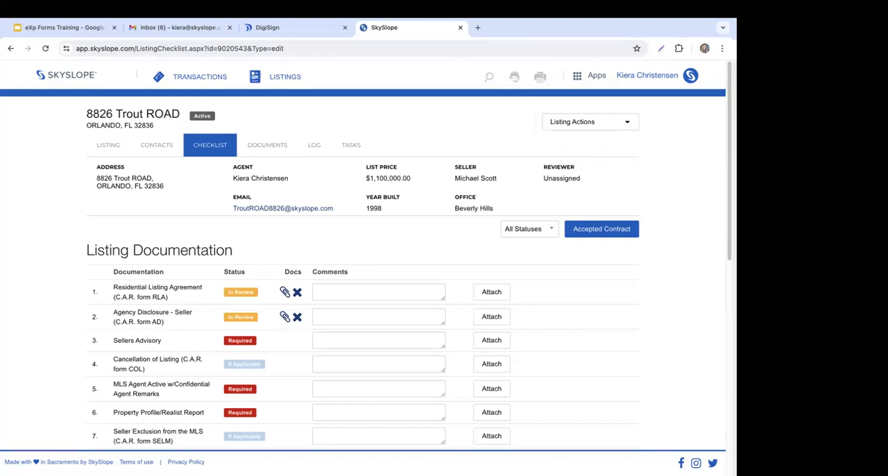
Step: Switch to Gmail and examine the PDF attachment at the end of the seller's "Ready to Sell!" e-mail
{"action": "left_click", "coordinate": [180, 28]}
{"action": "scroll", "coordinate": [525, 285], "scroll_direction": "down", "scroll_amount": 2}
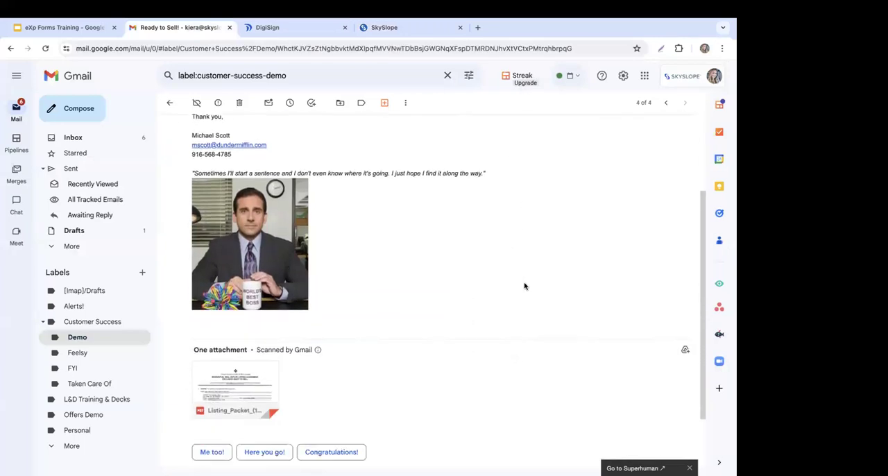
{"action": "scroll", "coordinate": [525, 285], "scroll_direction": "down", "scroll_amount": 2}
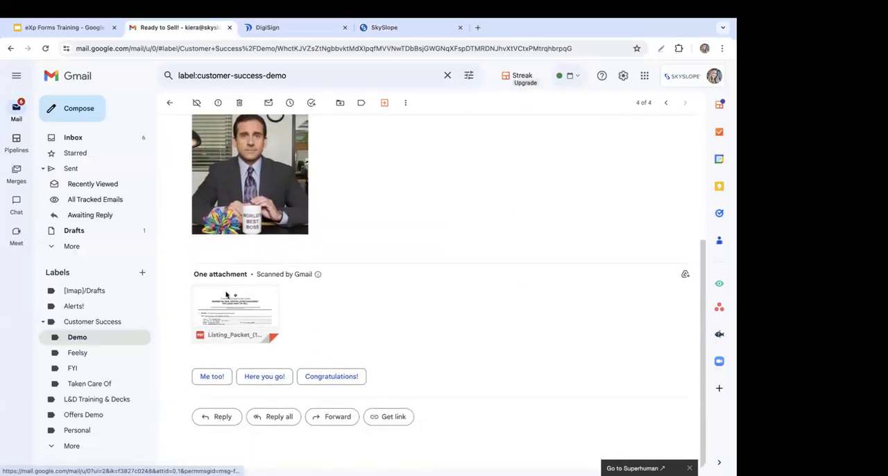
{"action": "mouse_move", "coordinate": [271, 319]}
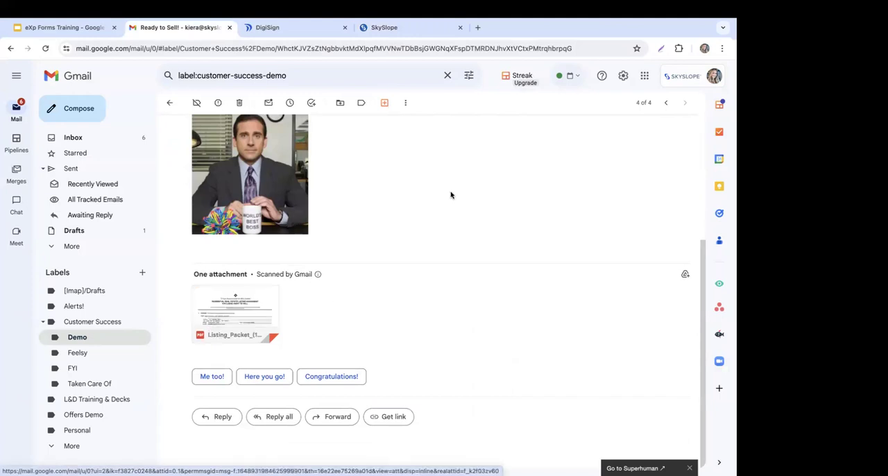
Step: Return to the SkySlope listing and copy its dedicated e-mail address from the listing details
{"action": "left_click", "coordinate": [423, 29]}
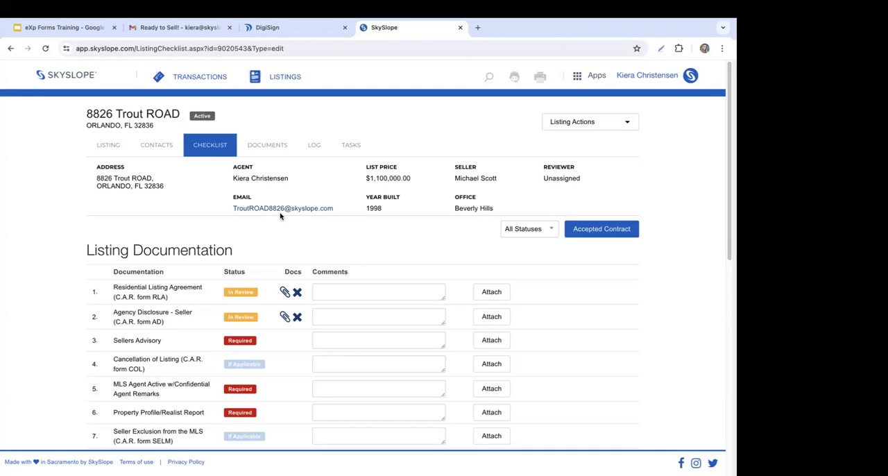
{"action": "left_click_drag", "start_coordinate": [231, 209], "coordinate": [336, 210]}
{"action": "right_click", "coordinate": [320, 210]}
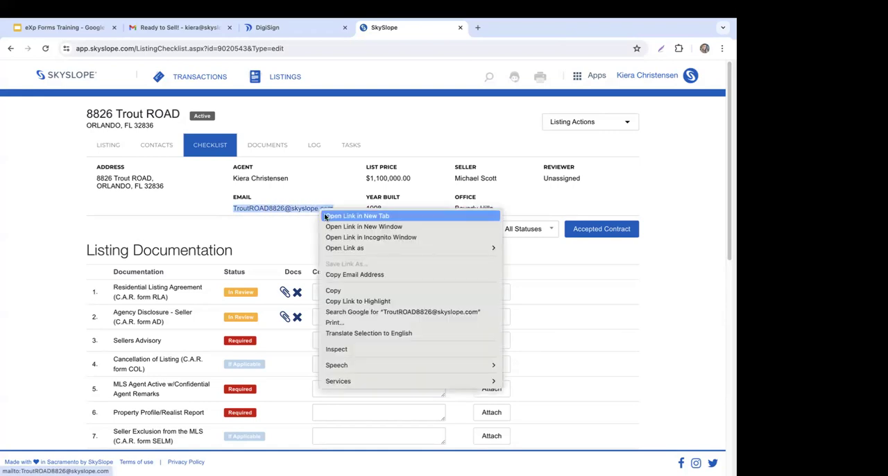
{"action": "left_click", "coordinate": [345, 290]}
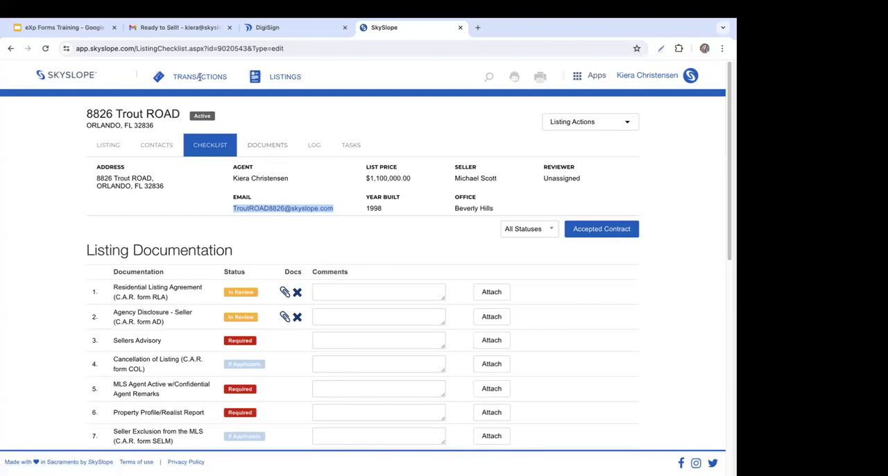
Step: In Gmail, forward the "Ready to Sell!" message with its Listing_Packet_(1).pdf attachment to the copied listing e-mail address
{"action": "left_click", "coordinate": [166, 28]}
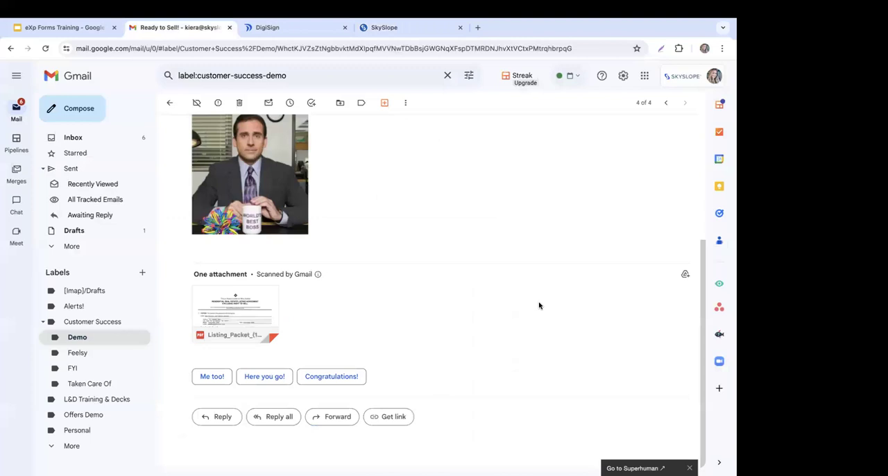
{"action": "left_click", "coordinate": [329, 424]}
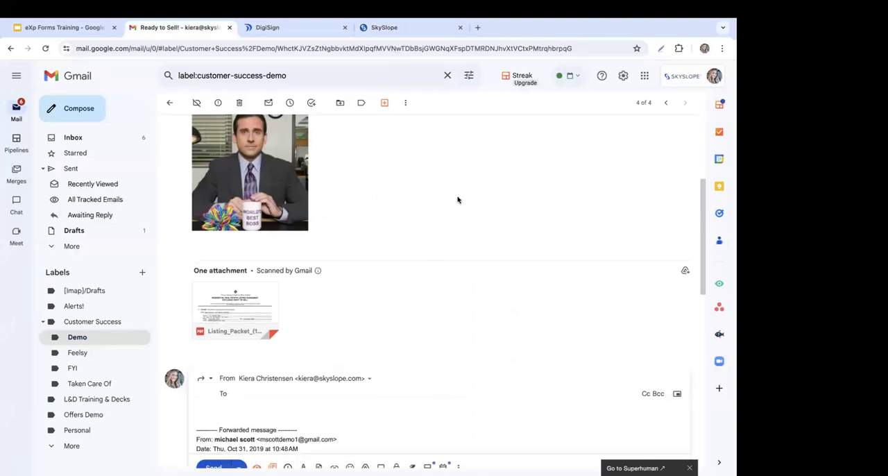
{"action": "right_click", "coordinate": [258, 337]}
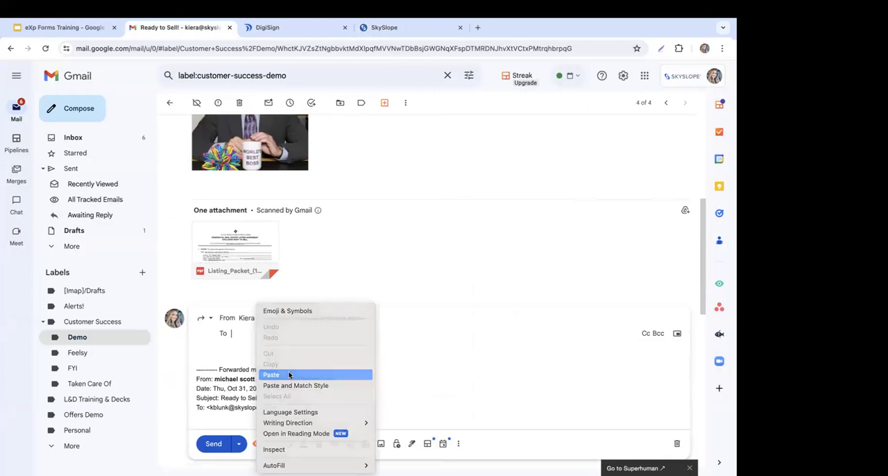
{"action": "left_click", "coordinate": [289, 372]}
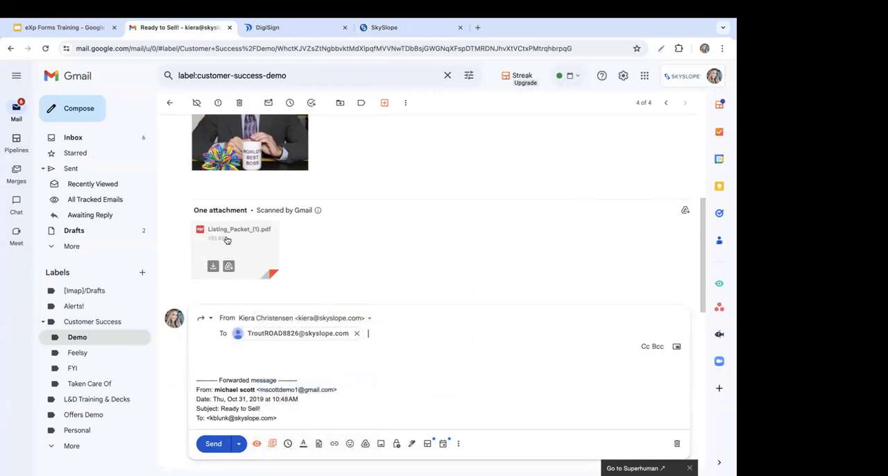
{"action": "scroll", "coordinate": [379, 231], "scroll_direction": "down", "scroll_amount": 3}
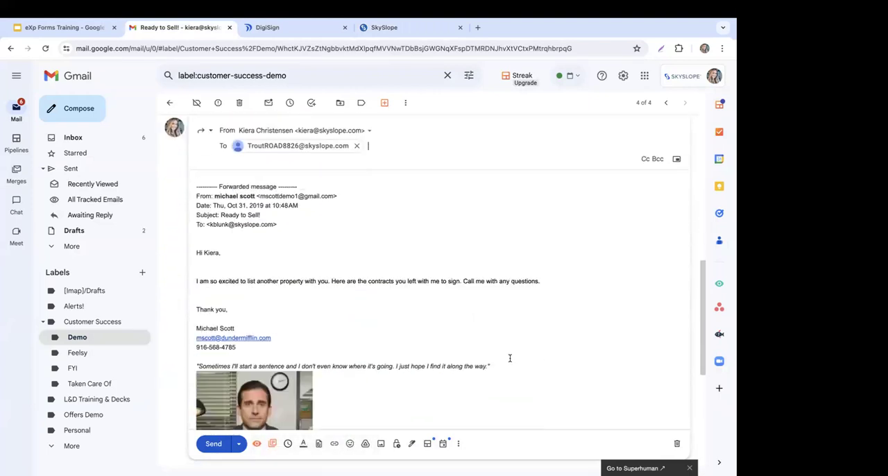
{"action": "left_click", "coordinate": [218, 444]}
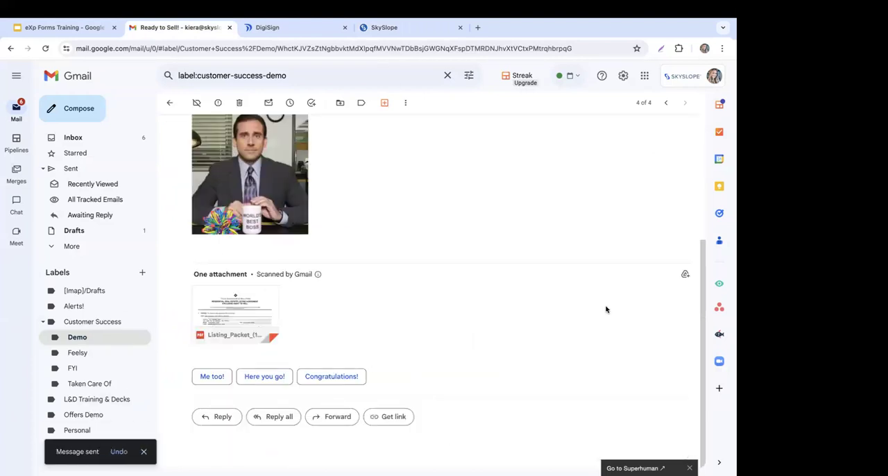
{"action": "scroll", "coordinate": [468, 185], "scroll_direction": "up", "scroll_amount": 3}
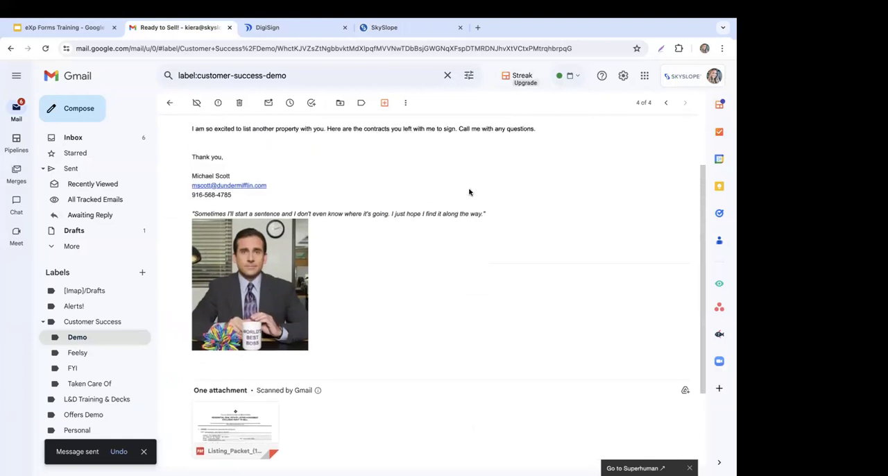
Step: Close DigiSign, return to the SkySlope listing, and reload its checklist to look through the documentation items
{"action": "left_click", "coordinate": [345, 27]}
{"action": "left_click", "coordinate": [321, 29]}
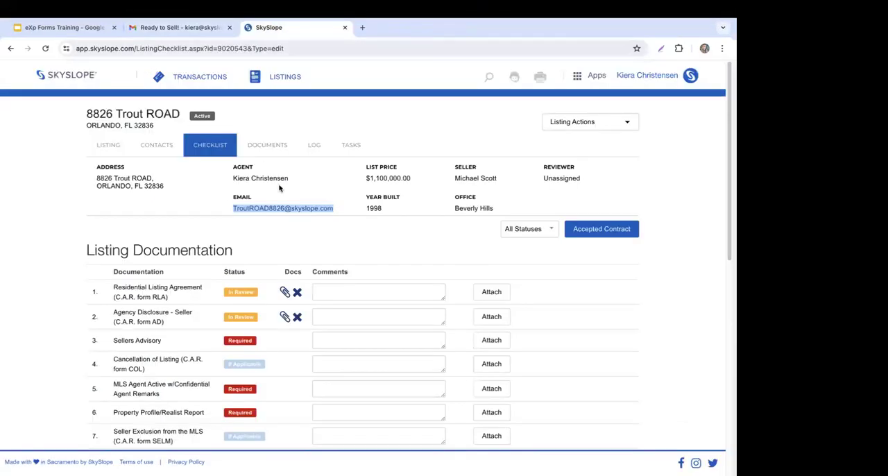
{"action": "left_click", "coordinate": [209, 145]}
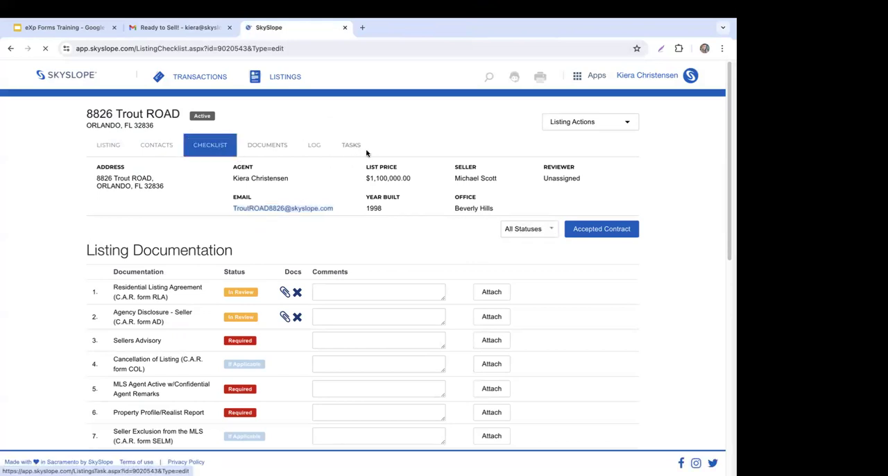
{"action": "scroll", "coordinate": [362, 255], "scroll_direction": "down", "scroll_amount": 2}
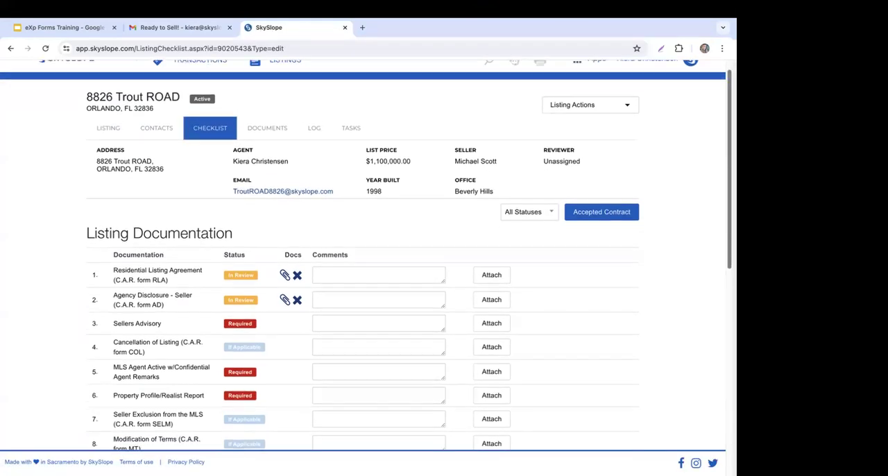
Step: Look over the listing's checklist items and reload its documents list to check for the e-mailed packet
{"action": "scroll", "coordinate": [363, 255], "scroll_direction": "down", "scroll_amount": 3}
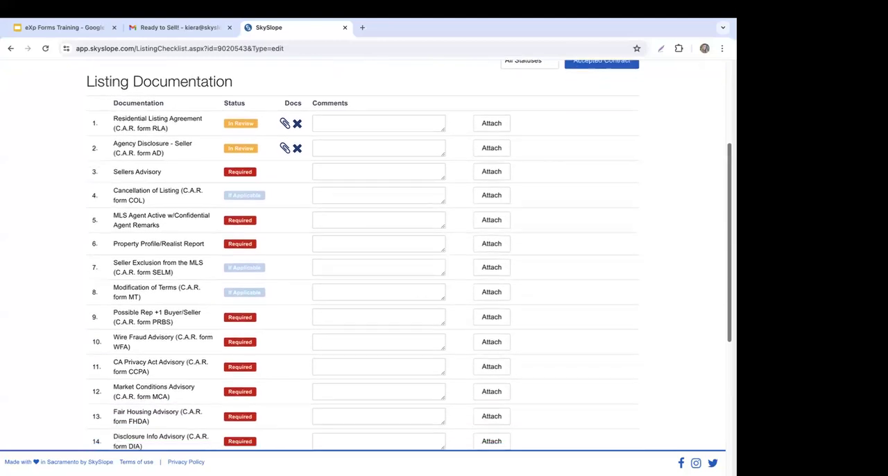
{"action": "scroll", "coordinate": [363, 254], "scroll_direction": "down", "scroll_amount": 1}
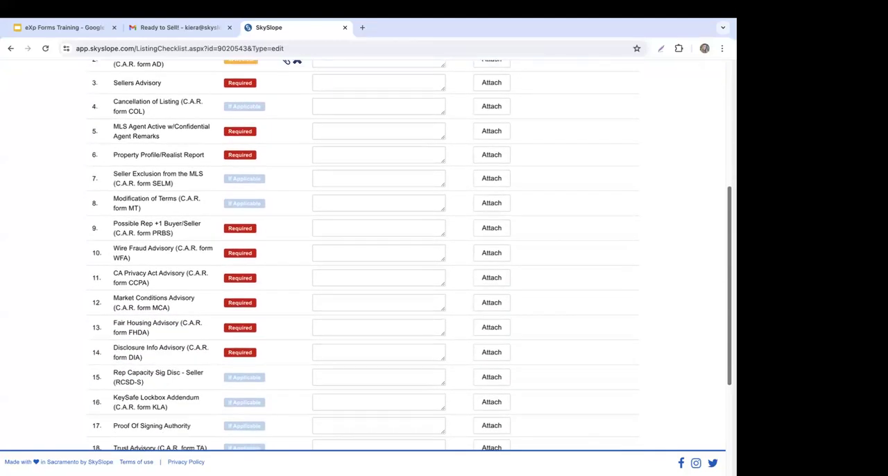
{"action": "scroll", "coordinate": [362, 254], "scroll_direction": "up", "scroll_amount": 6}
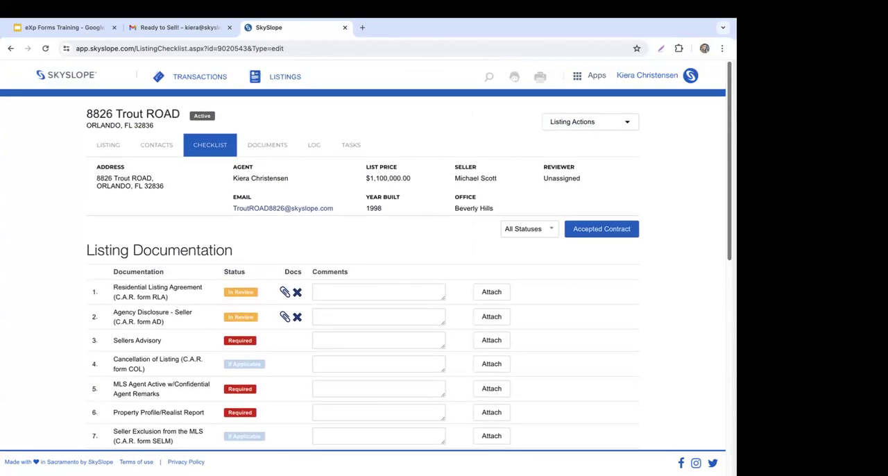
{"action": "left_click", "coordinate": [268, 145]}
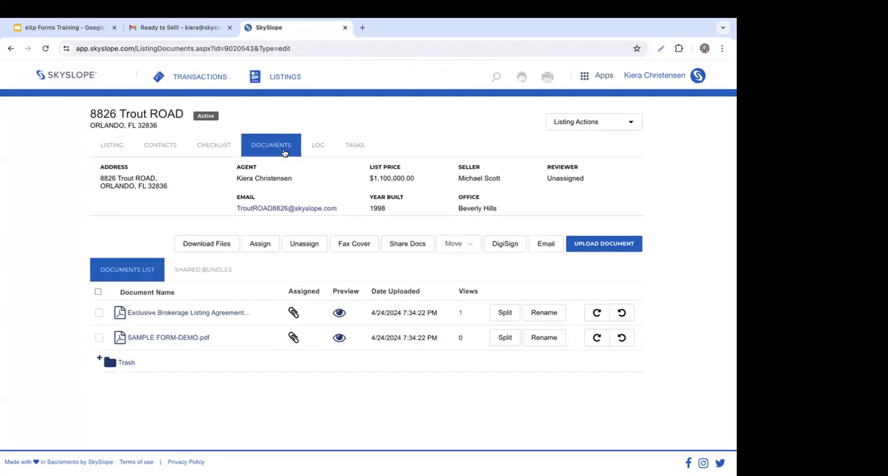
{"action": "right_click", "coordinate": [22, 149]}
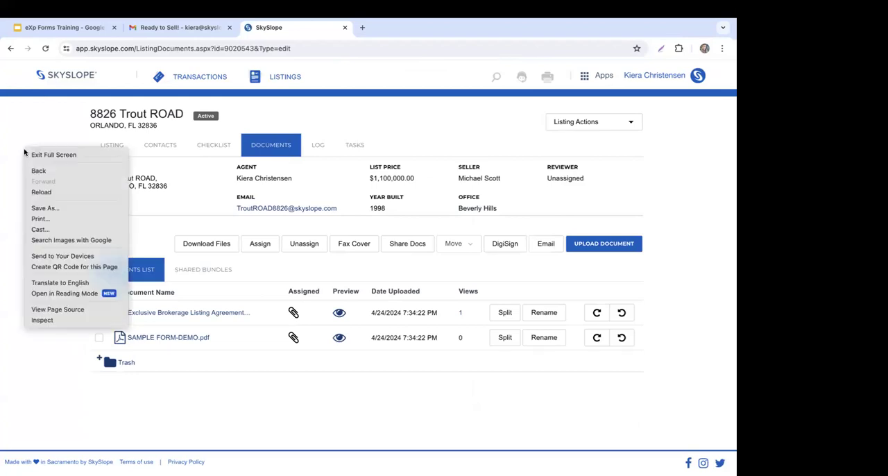
{"action": "left_click", "coordinate": [40, 190]}
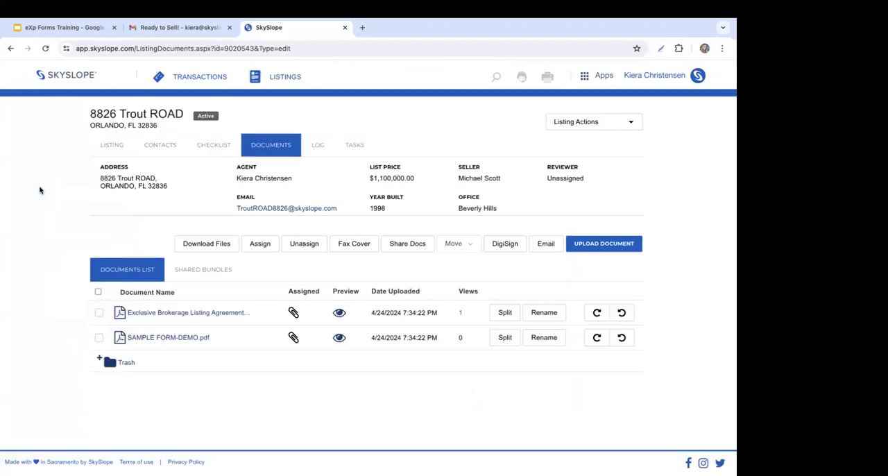
Step: Switch to Gmail to recheck the "Ready to Sell!" message, and return to SkySlope to reload the listing's documents
{"action": "left_click", "coordinate": [178, 27]}
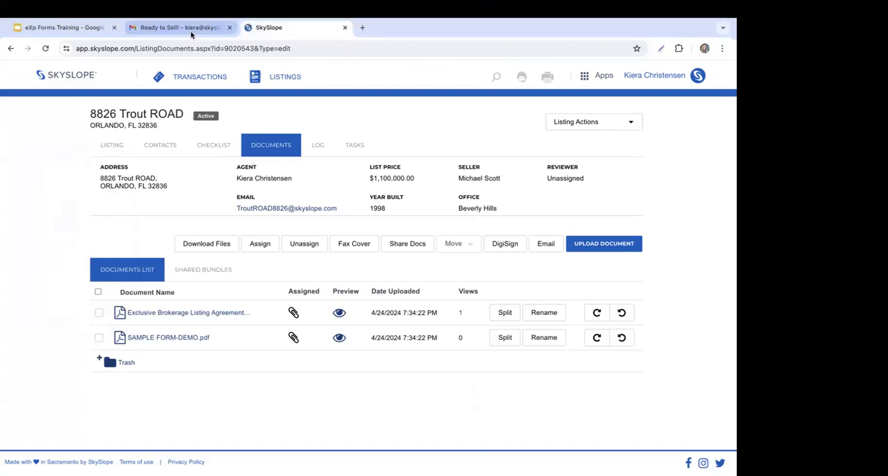
{"action": "scroll", "coordinate": [414, 306], "scroll_direction": "down", "scroll_amount": 5}
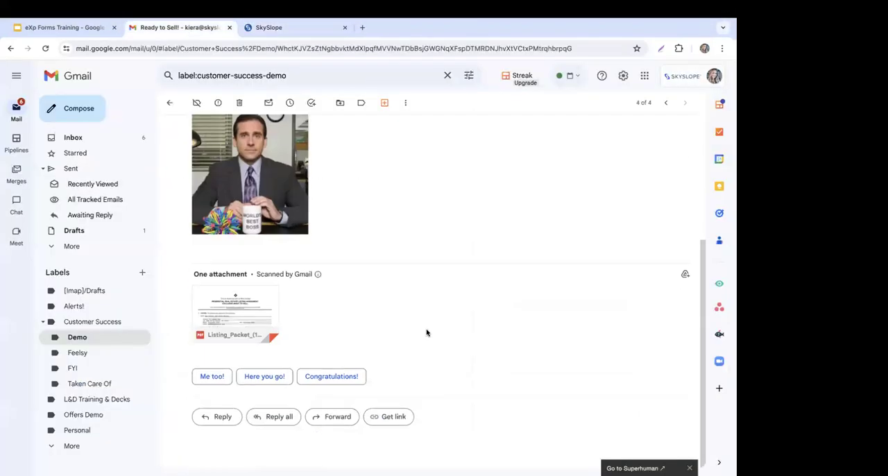
{"action": "left_click", "coordinate": [271, 28]}
{"action": "right_click", "coordinate": [48, 196]}
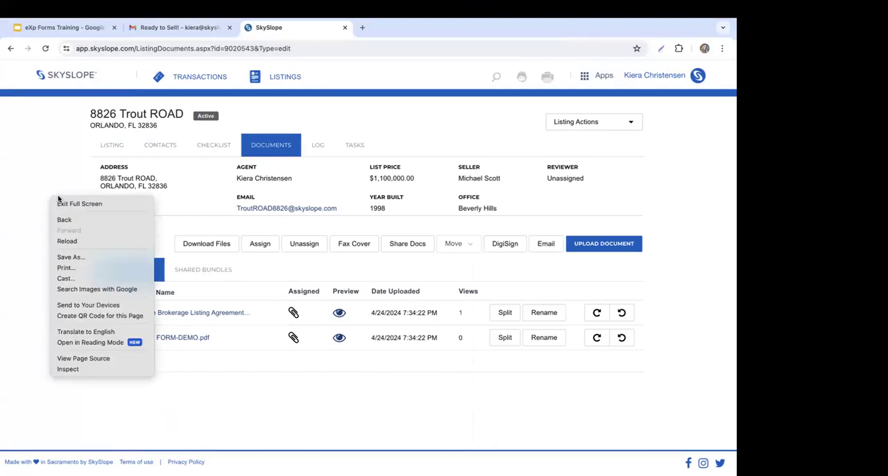
{"action": "left_click", "coordinate": [71, 244]}
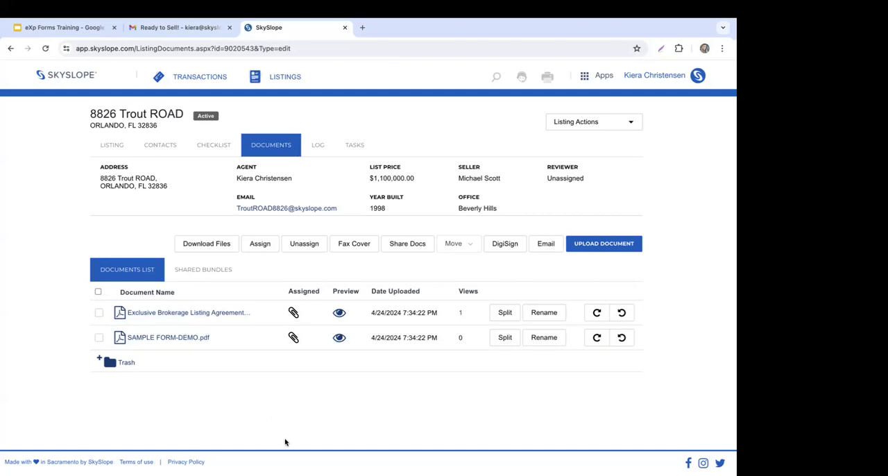
Step: Examine the listing's activity log for an entry about the e-mailed document
{"action": "left_click", "coordinate": [324, 146]}
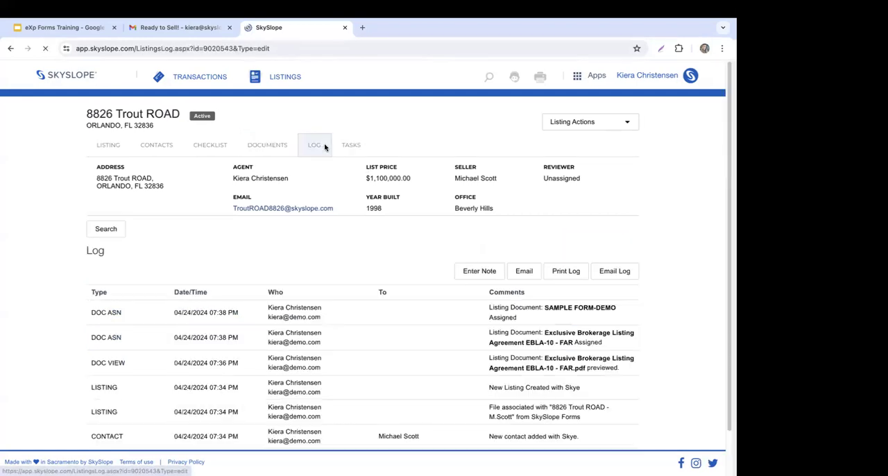
{"action": "scroll", "coordinate": [324, 146], "scroll_direction": "down", "scroll_amount": 2}
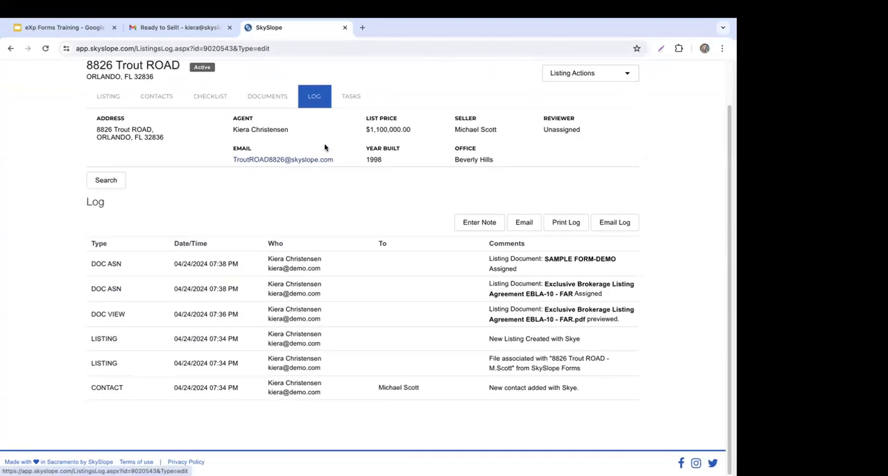
{"action": "scroll", "coordinate": [324, 147], "scroll_direction": "up", "scroll_amount": 2}
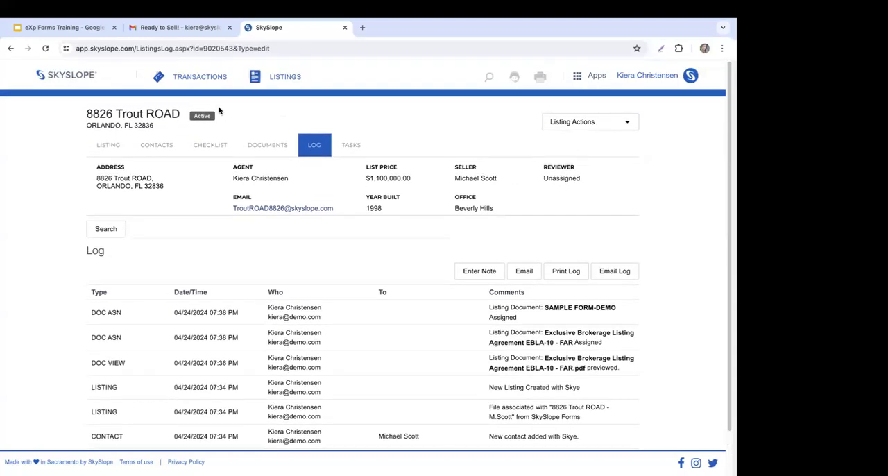
Step: Go back to the listing's documents and copy the listing's dedicated e-mail address
{"action": "left_click", "coordinate": [274, 151]}
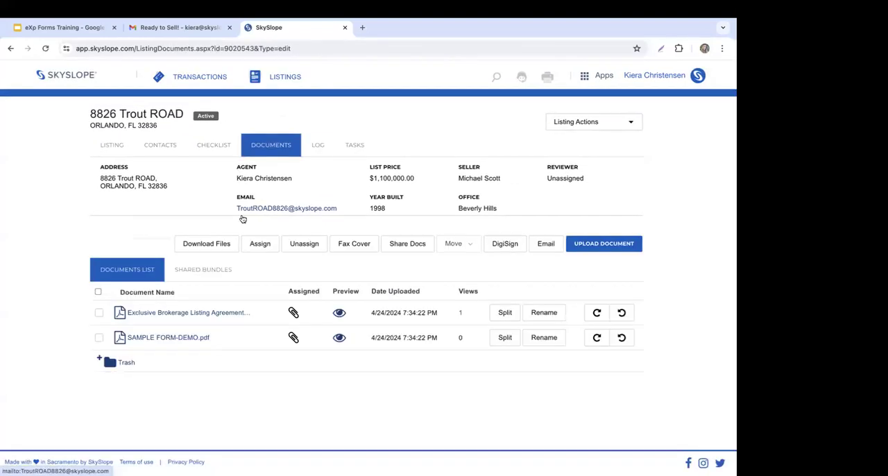
{"action": "left_click_drag", "start_coordinate": [237, 208], "coordinate": [338, 208]}
{"action": "right_click", "coordinate": [317, 210]}
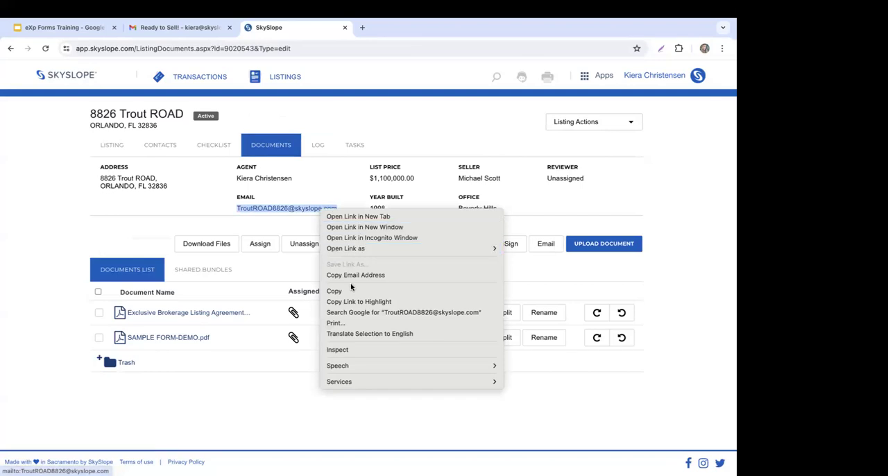
{"action": "left_click", "coordinate": [351, 289]}
Step: Switch to Gmail and forward the "Ready to Sell!" message with its attachment to the copied listing address again
{"action": "left_click", "coordinate": [146, 27]}
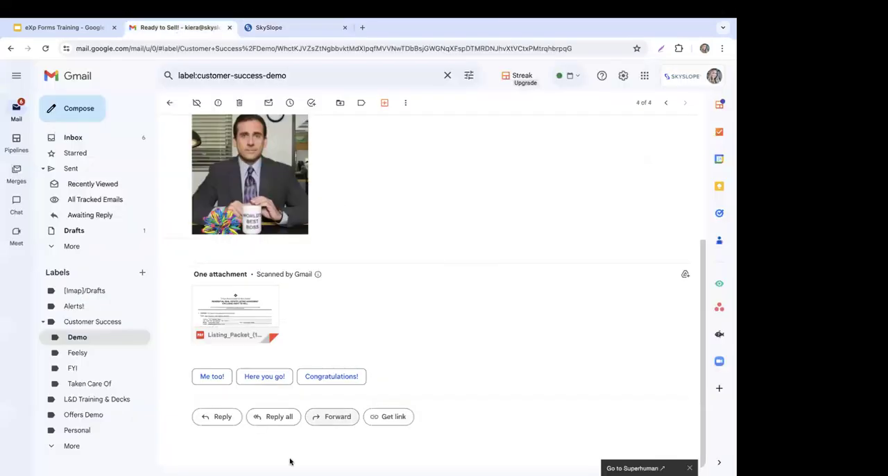
{"action": "left_click", "coordinate": [334, 416]}
{"action": "right_click", "coordinate": [256, 398]}
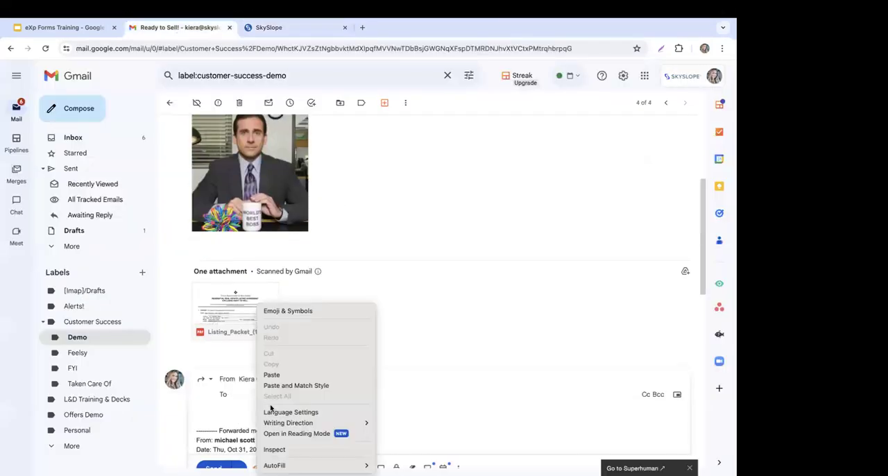
{"action": "left_click", "coordinate": [297, 373]}
{"action": "scroll", "coordinate": [193, 291], "scroll_direction": "down", "scroll_amount": 3}
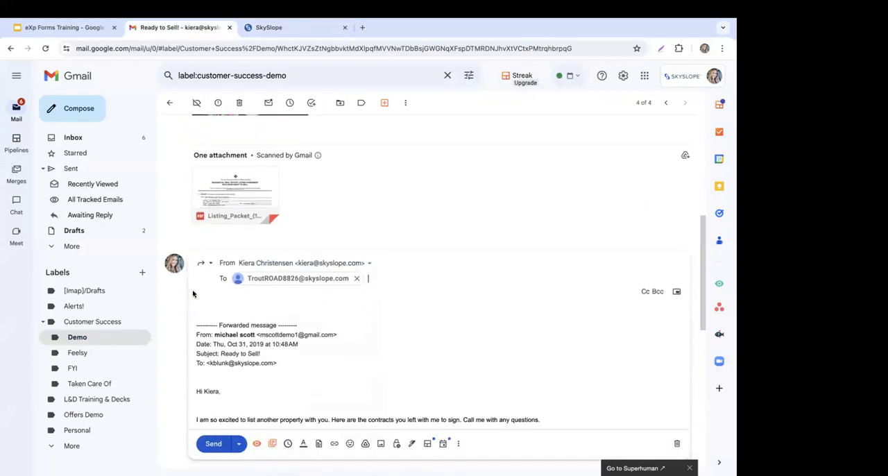
{"action": "left_click", "coordinate": [214, 444]}
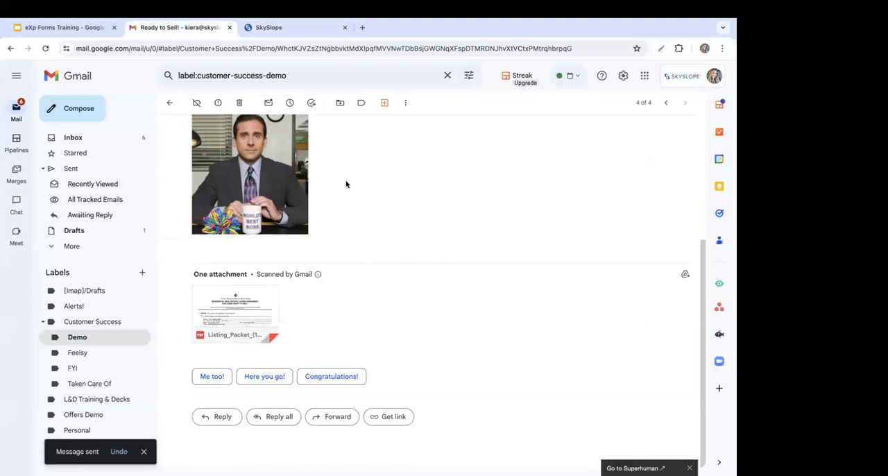
Step: Return to SkySlope and check the listing's checklist, documents and log for the forwarded packet
{"action": "left_click", "coordinate": [288, 34]}
{"action": "left_click", "coordinate": [220, 148]}
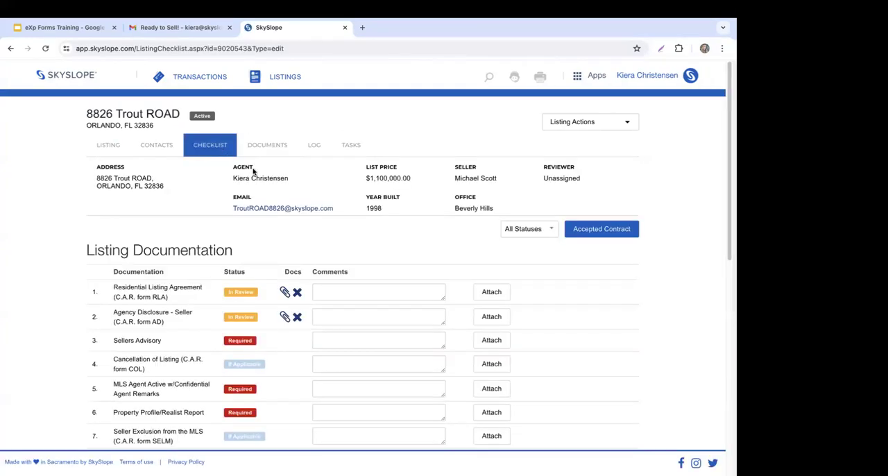
{"action": "left_click", "coordinate": [263, 146]}
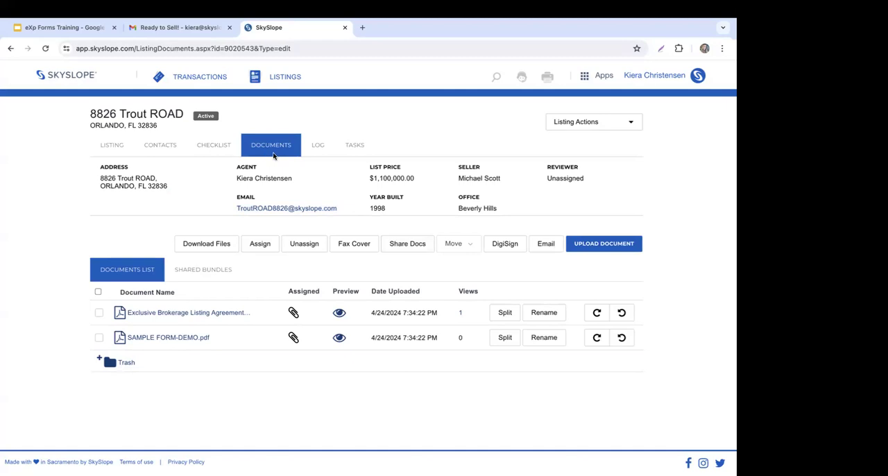
{"action": "left_click", "coordinate": [320, 148]}
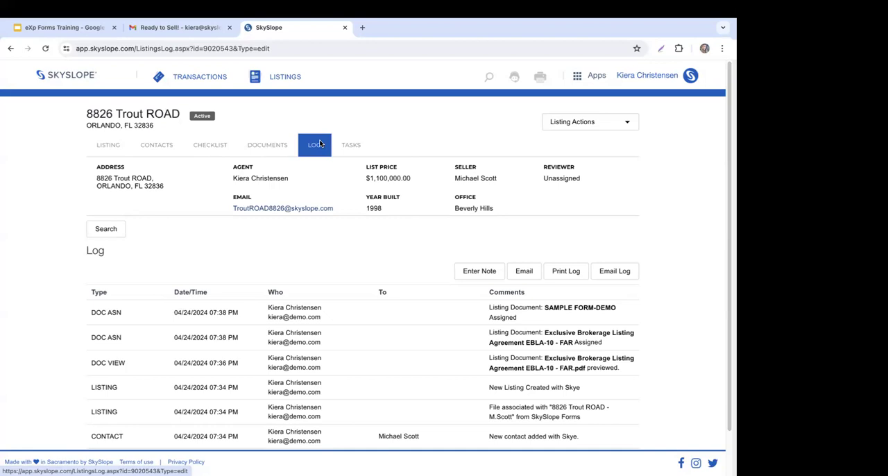
Step: Upload the Listing_Packet_S_A.pdf file to the listing's documents list
{"action": "left_click", "coordinate": [272, 152]}
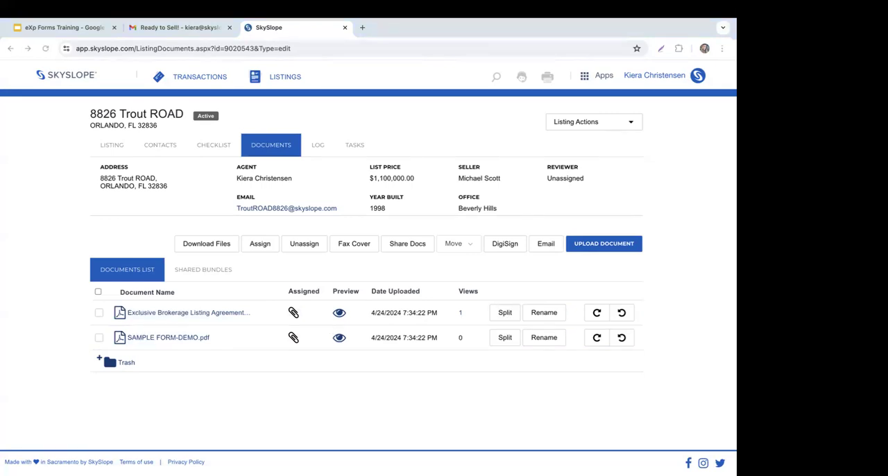
{"action": "left_click_drag", "start_coordinate": [376, 339], "coordinate": [378, 389]}
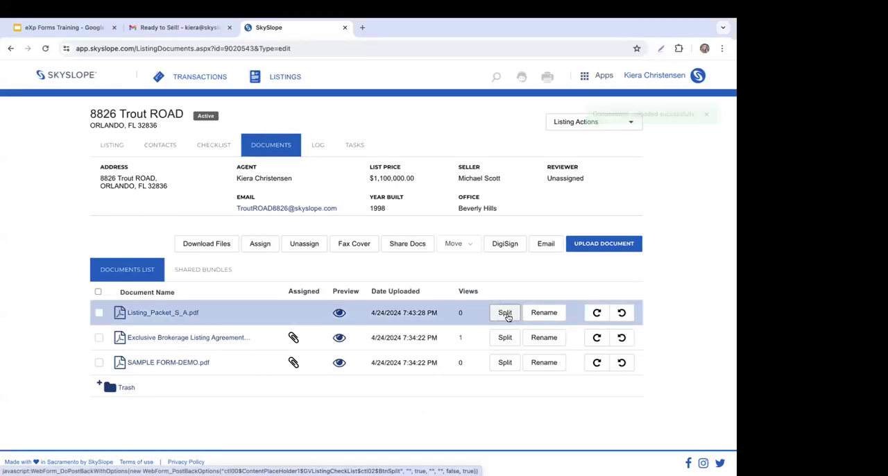
Step: Open Listing_Packet_S_A.pdf for splitting and clear all suggested splits to divide it manually
{"action": "left_click", "coordinate": [507, 316]}
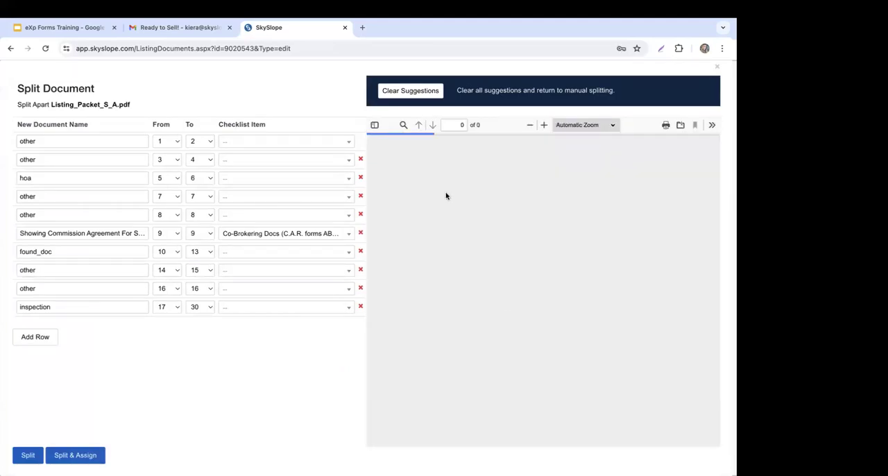
{"action": "left_click", "coordinate": [411, 91]}
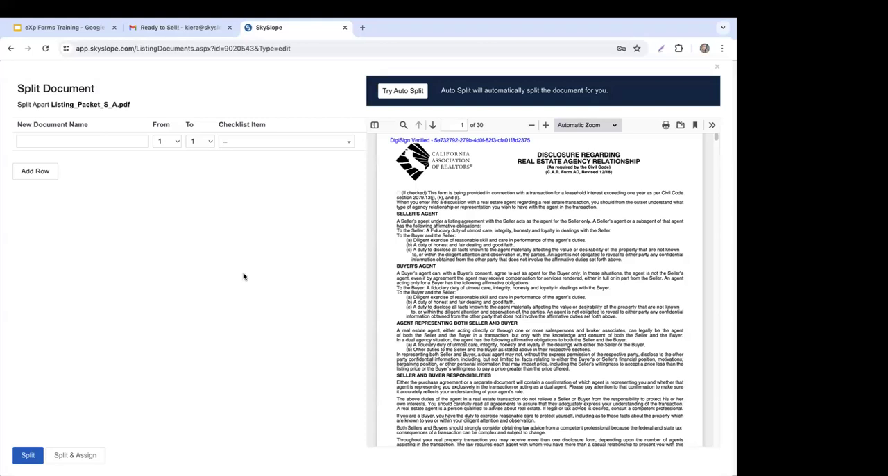
{"action": "scroll", "coordinate": [618, 199], "scroll_direction": "down", "scroll_amount": 1}
{"action": "scroll", "coordinate": [609, 208], "scroll_direction": "up", "scroll_amount": 1}
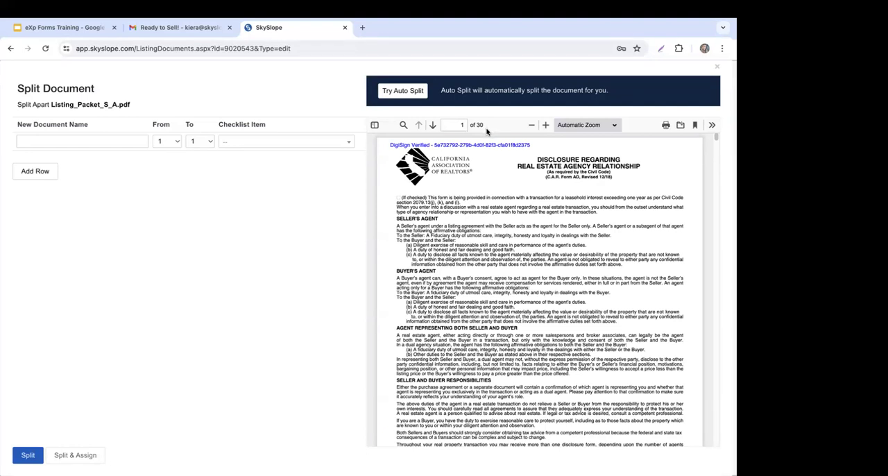
Step: Define the first split document as Disclosure Info Advisory (C.A.R. form DIA), covering pages 1 to 10
{"action": "left_click", "coordinate": [57, 139]}
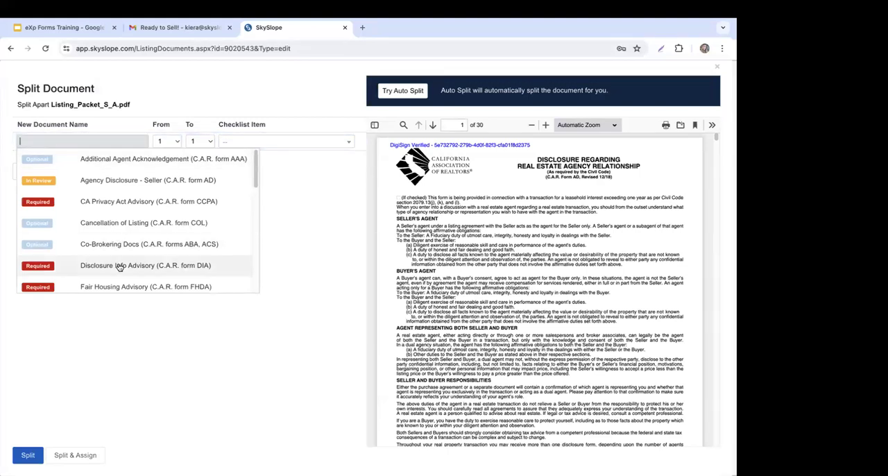
{"action": "left_click", "coordinate": [97, 269]}
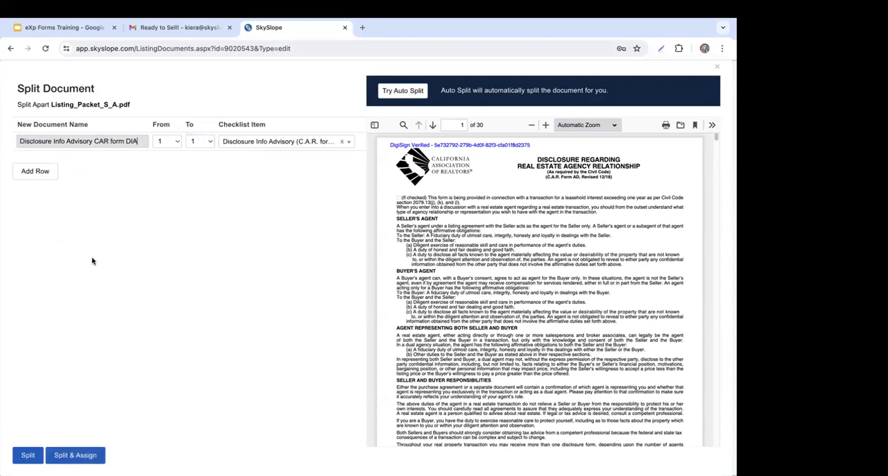
{"action": "left_click", "coordinate": [208, 145]}
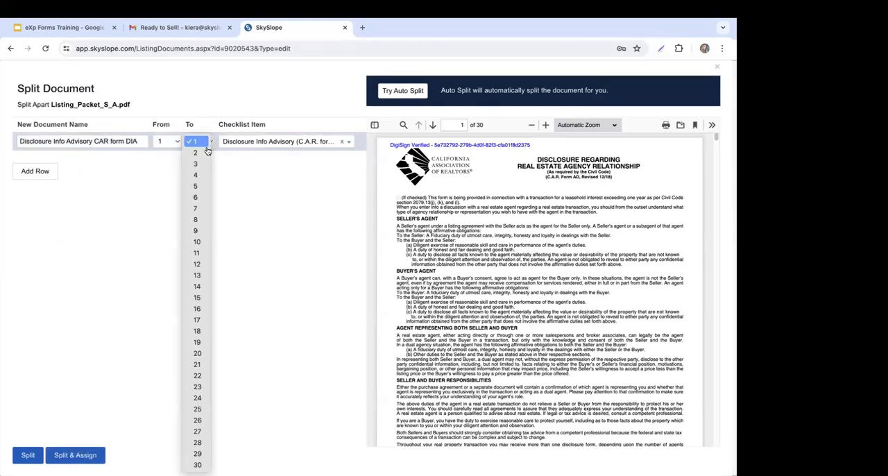
{"action": "left_click", "coordinate": [199, 243]}
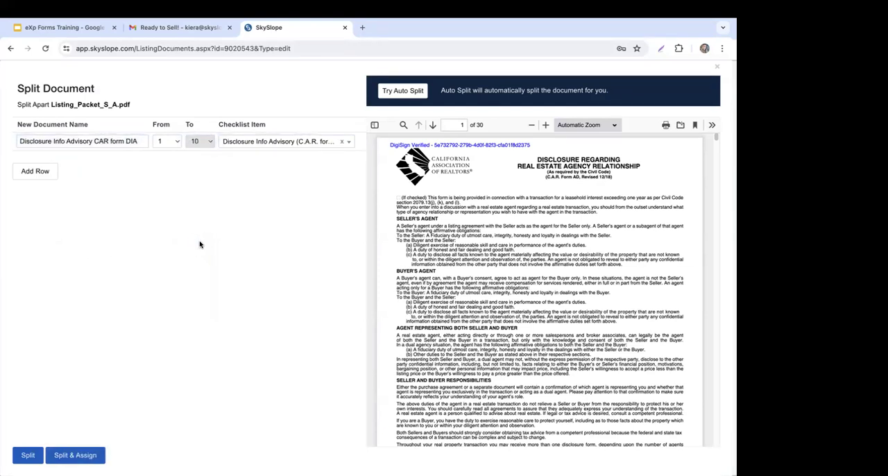
Step: Add a second split document for pages 11 to 20, named after and matched to CA Privacy Act Advisory (C.A.R. form CCPA)
{"action": "left_click", "coordinate": [37, 175]}
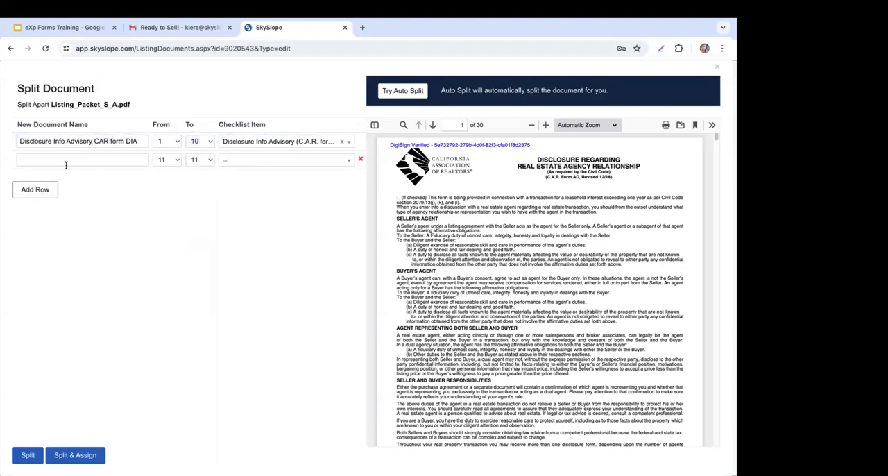
{"action": "left_click", "coordinate": [205, 160]}
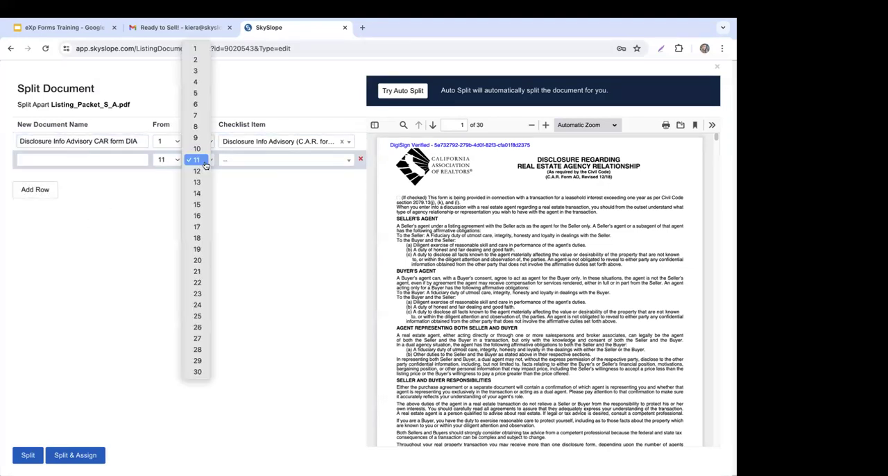
{"action": "left_click", "coordinate": [199, 261]}
{"action": "left_click", "coordinate": [111, 158]}
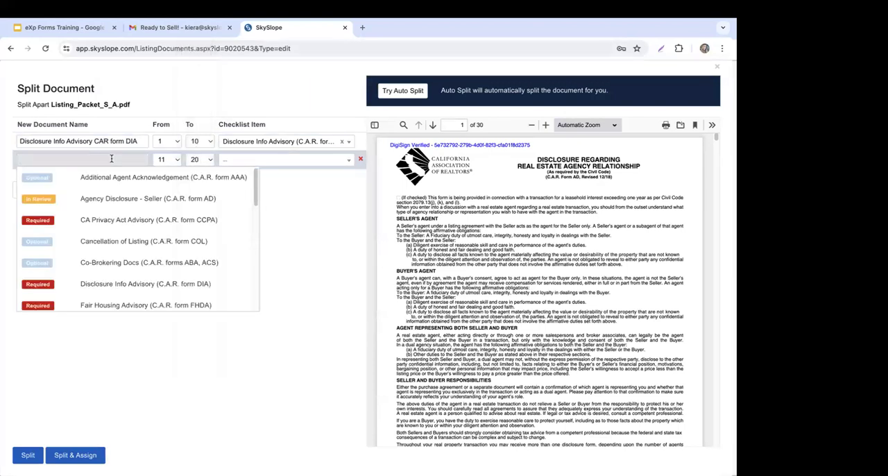
{"action": "left_click", "coordinate": [138, 219]}
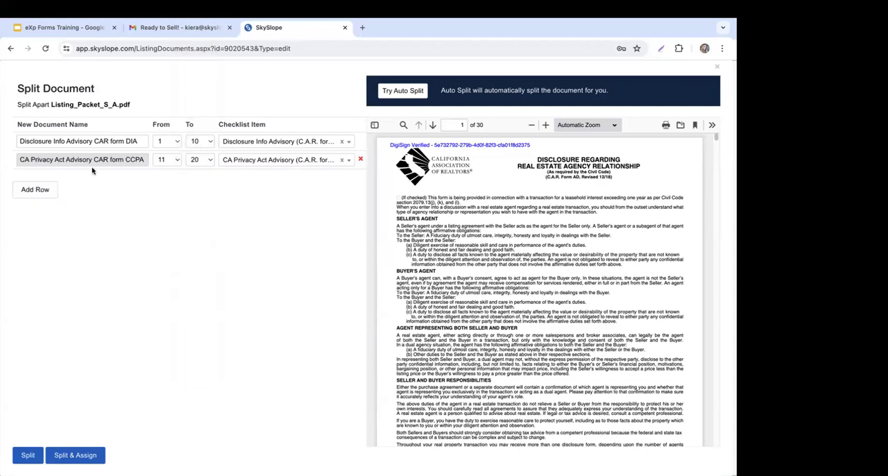
Step: Add a third split document for pages 21 to 30, named after and matched to Fair Housing Advisory (C.A.R. form FHDA)
{"action": "left_click", "coordinate": [47, 196]}
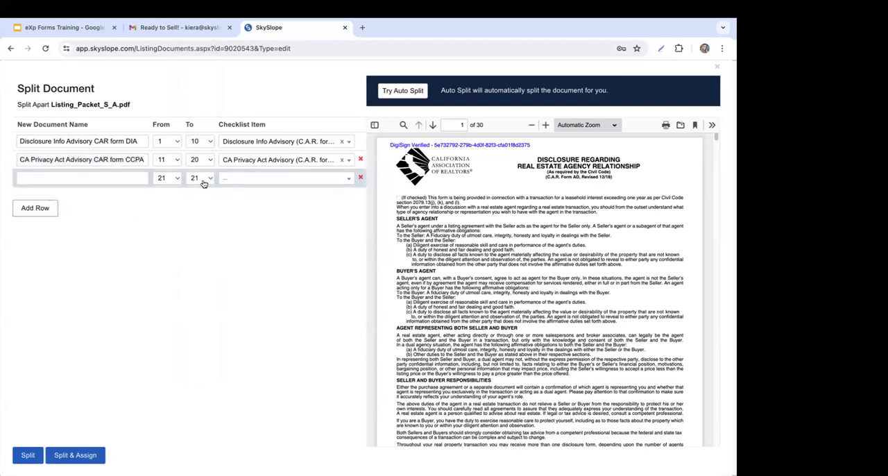
{"action": "left_click", "coordinate": [202, 183]}
{"action": "left_click", "coordinate": [198, 278]}
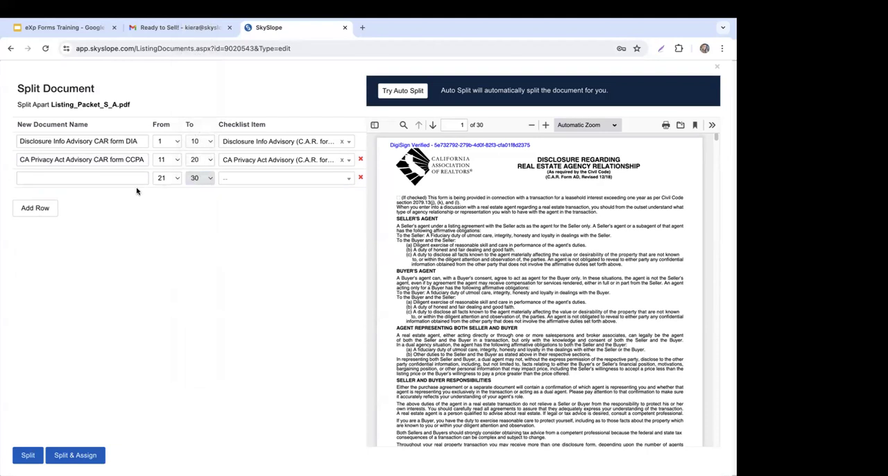
{"action": "left_click", "coordinate": [130, 180]}
{"action": "scroll", "coordinate": [178, 305], "scroll_direction": "down", "scroll_amount": 3}
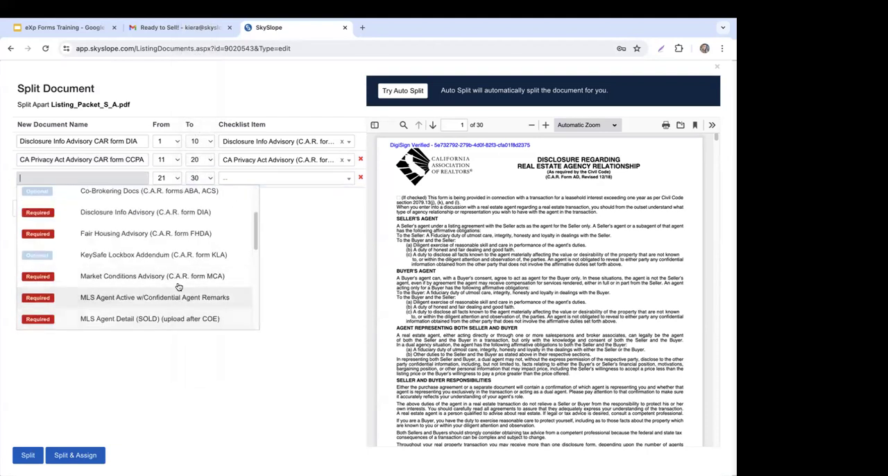
{"action": "left_click", "coordinate": [126, 234]}
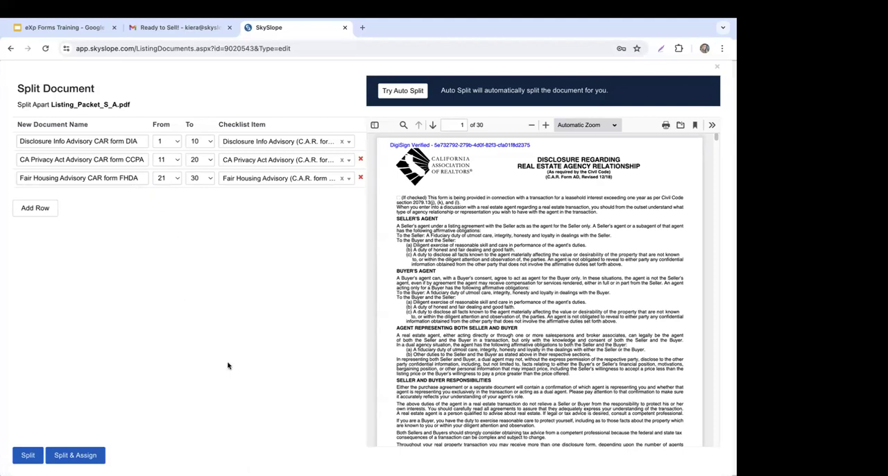
Step: Split the packet and assign the three documents to their checklist items, and go to the listing's checklist to check them
{"action": "left_click", "coordinate": [89, 456]}
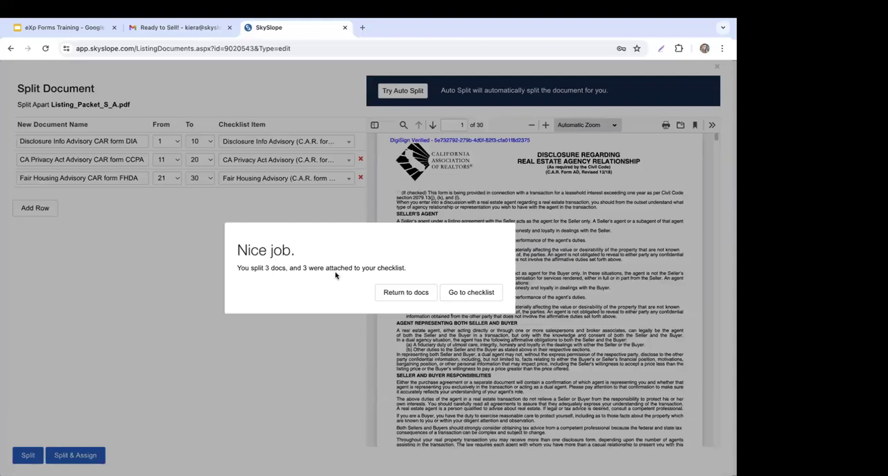
{"action": "left_click", "coordinate": [490, 295]}
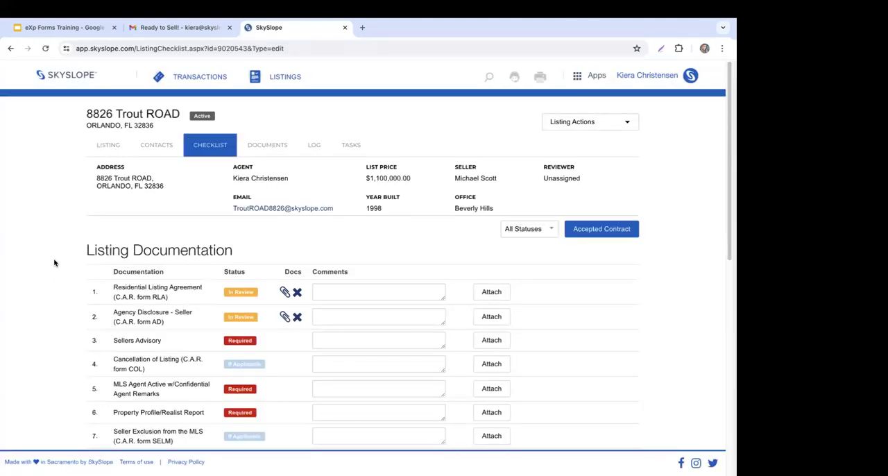
{"action": "scroll", "coordinate": [55, 264], "scroll_direction": "down", "scroll_amount": 1}
{"action": "scroll", "coordinate": [74, 264], "scroll_direction": "down", "scroll_amount": 5}
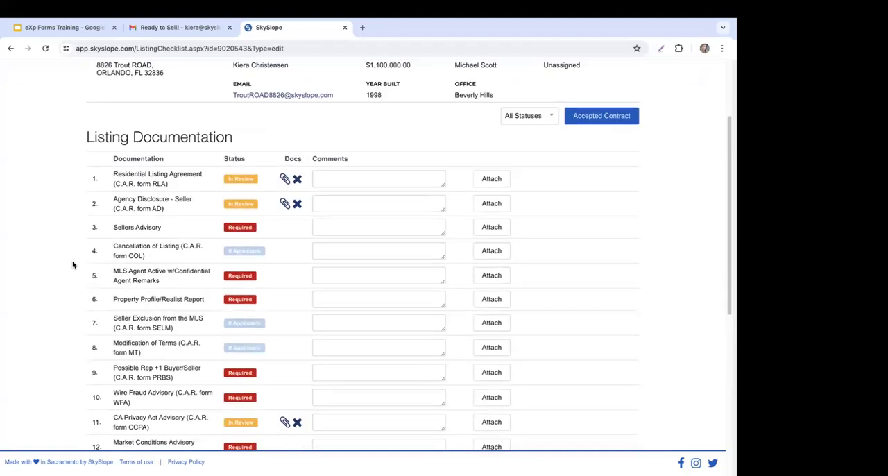
{"action": "scroll", "coordinate": [72, 264], "scroll_direction": "down", "scroll_amount": 3}
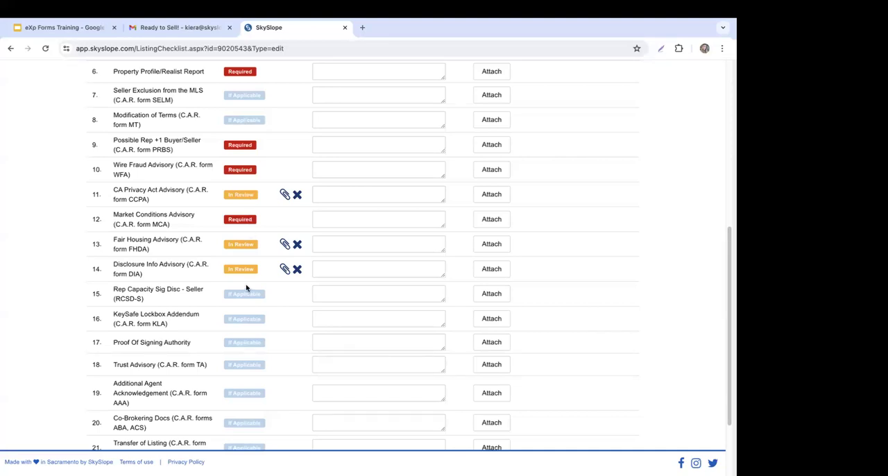
Step: Preview the document attached to the Disclosure Info Advisory (C.A.R. form DIA) checklist item, looking through its first pages, and close it
{"action": "left_click", "coordinate": [287, 271]}
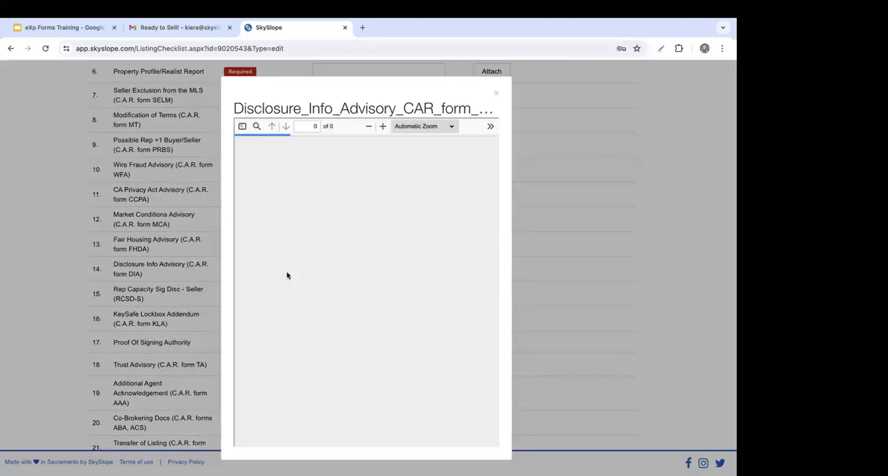
{"action": "scroll", "coordinate": [390, 282], "scroll_direction": "down", "scroll_amount": 2}
{"action": "scroll", "coordinate": [390, 282], "scroll_direction": "down", "scroll_amount": 3}
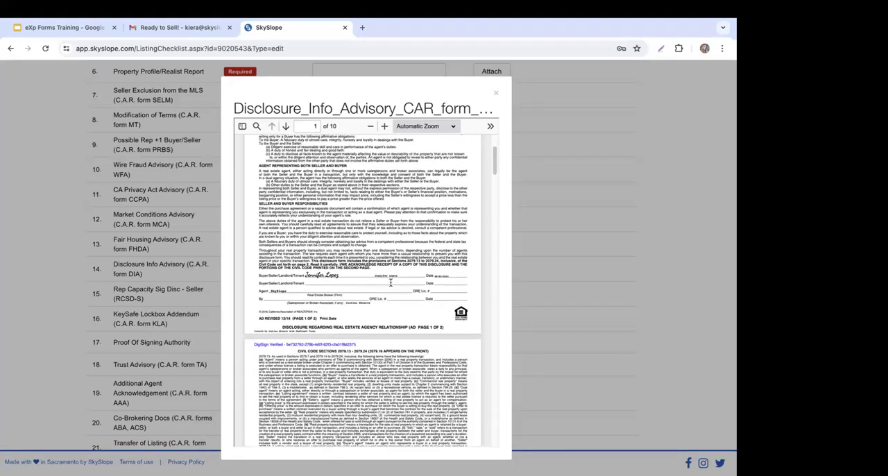
{"action": "scroll", "coordinate": [422, 265], "scroll_direction": "down", "scroll_amount": 8}
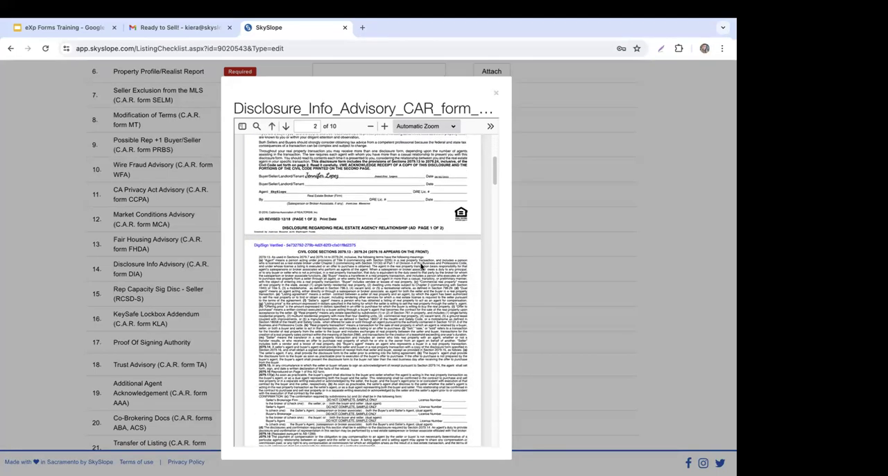
{"action": "scroll", "coordinate": [420, 265], "scroll_direction": "down", "scroll_amount": 5}
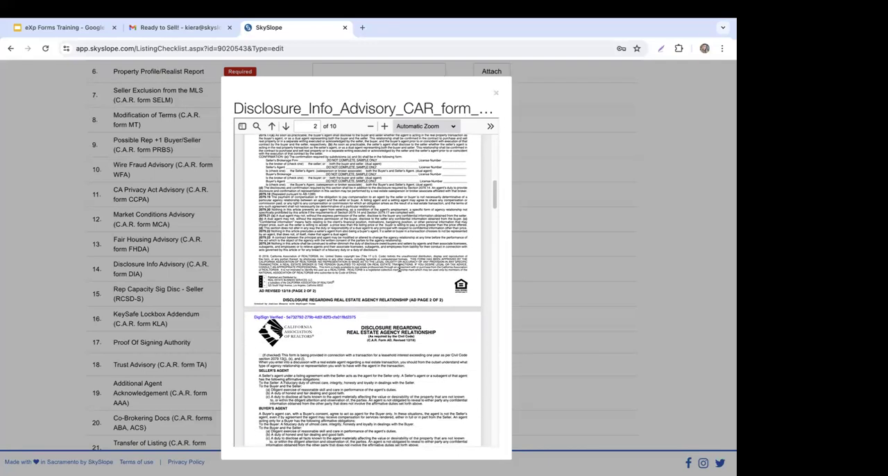
{"action": "left_click", "coordinate": [495, 92]}
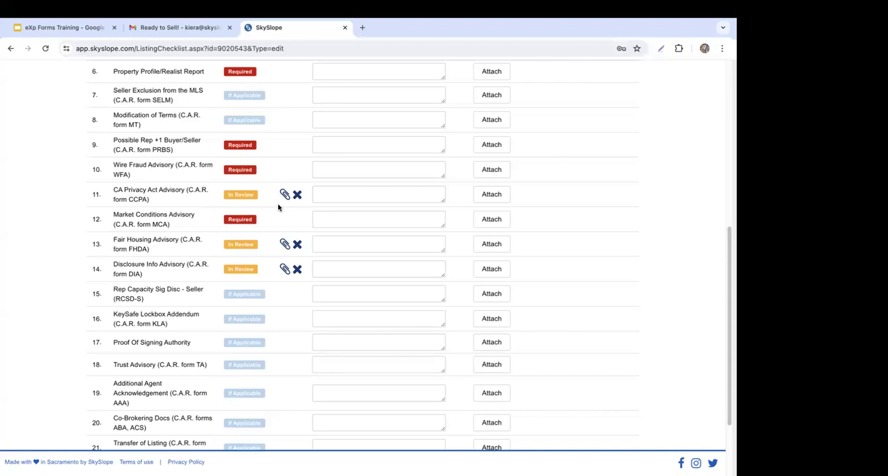
{"action": "scroll", "coordinate": [287, 203], "scroll_direction": "up", "scroll_amount": 5}
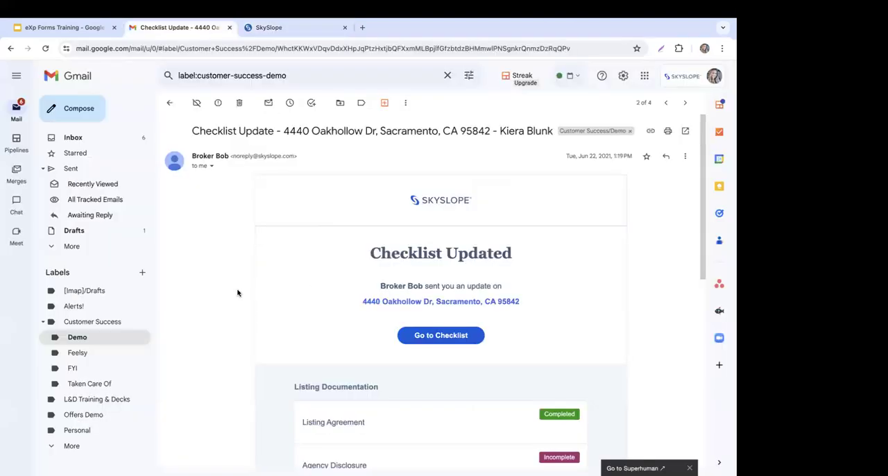
Step: Examine the item statuses and reviewer comments in the Checklist Update e-mail in Gmail, and return to the SkySlope listing
{"action": "scroll", "coordinate": [237, 292], "scroll_direction": "down", "scroll_amount": 2}
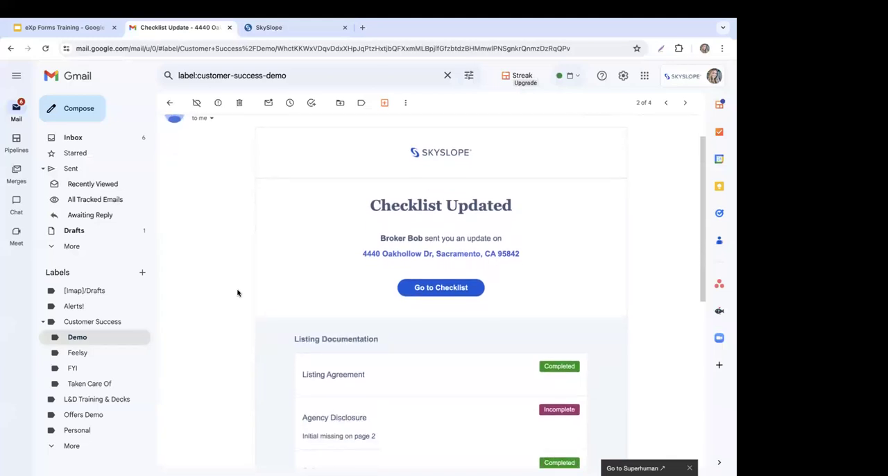
{"action": "scroll", "coordinate": [237, 292], "scroll_direction": "down", "scroll_amount": 2}
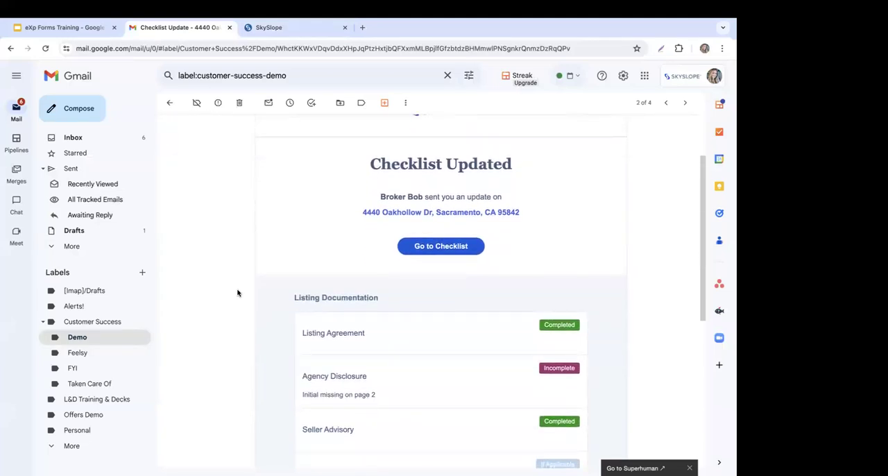
{"action": "scroll", "coordinate": [238, 292], "scroll_direction": "down", "scroll_amount": 4}
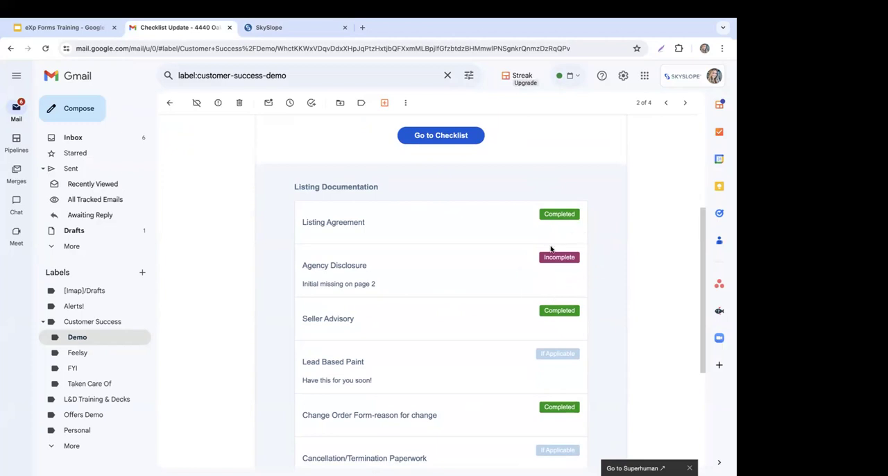
{"action": "left_click", "coordinate": [441, 136]}
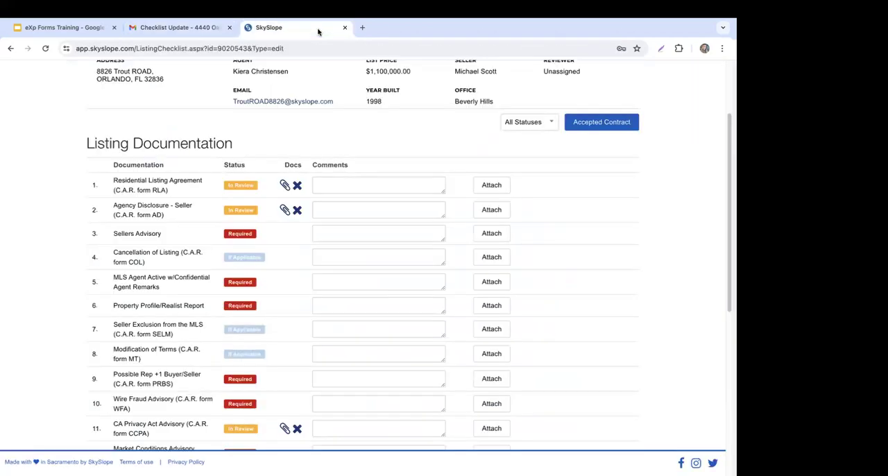
Step: Open the listing's documents list, look over the uploaded files, and select the Disclosure_Info_Advisory_CAR_form document
{"action": "left_click", "coordinate": [277, 146]}
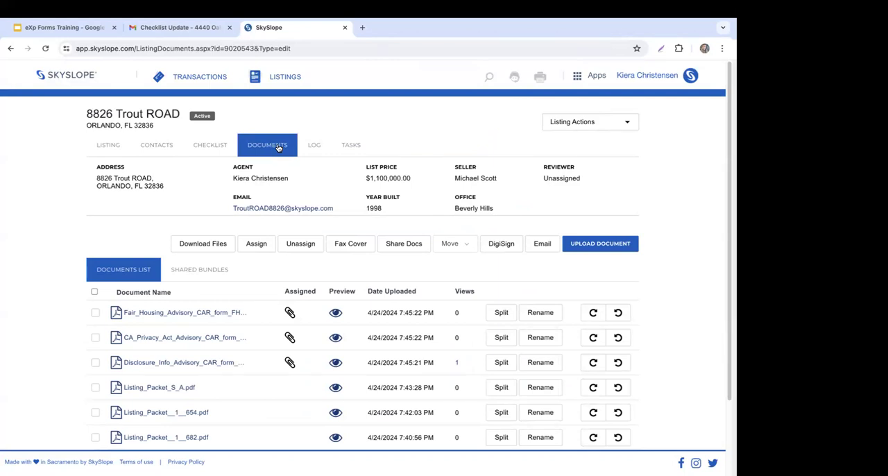
{"action": "scroll", "coordinate": [416, 333], "scroll_direction": "down", "scroll_amount": 2}
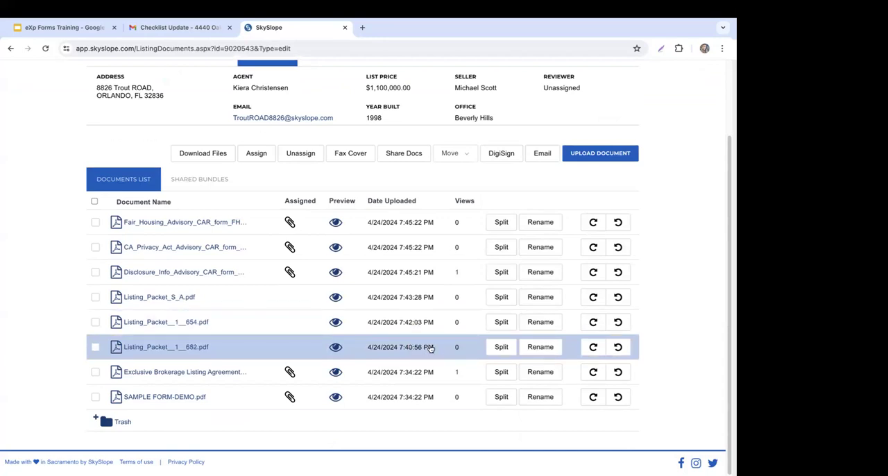
{"action": "scroll", "coordinate": [429, 348], "scroll_direction": "up", "scroll_amount": 1}
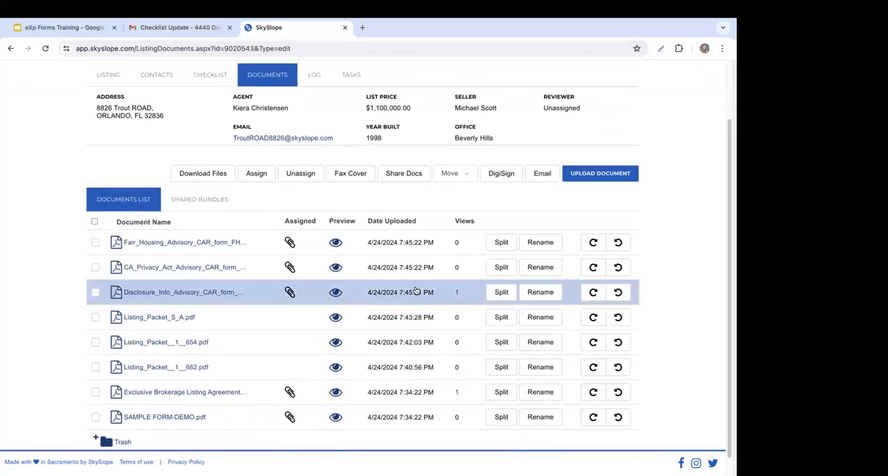
{"action": "scroll", "coordinate": [354, 288], "scroll_direction": "down", "scroll_amount": 1}
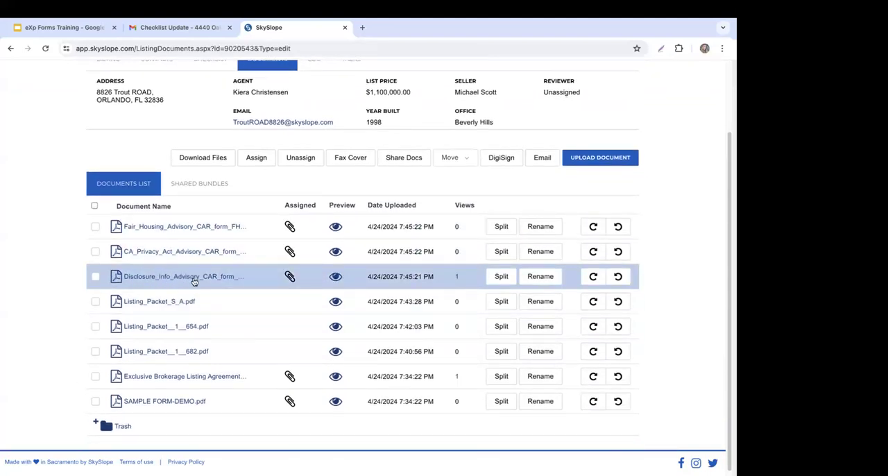
{"action": "left_click", "coordinate": [97, 278]}
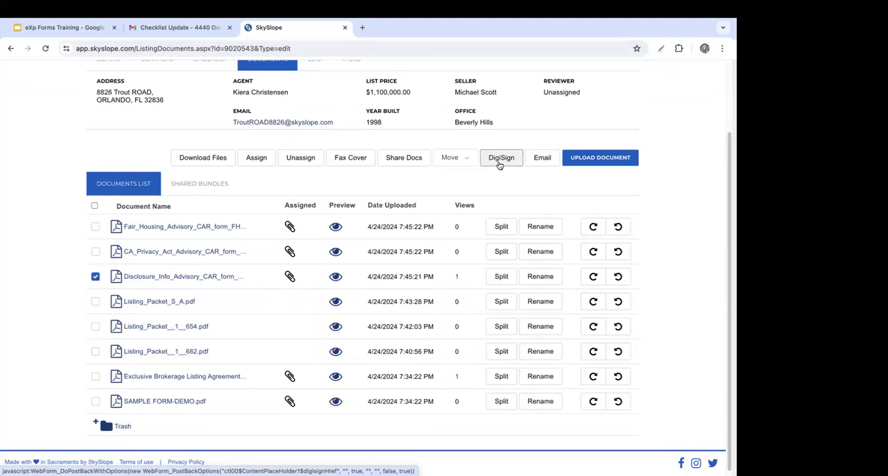
{"action": "scroll", "coordinate": [506, 164], "scroll_direction": "up", "scroll_amount": 3}
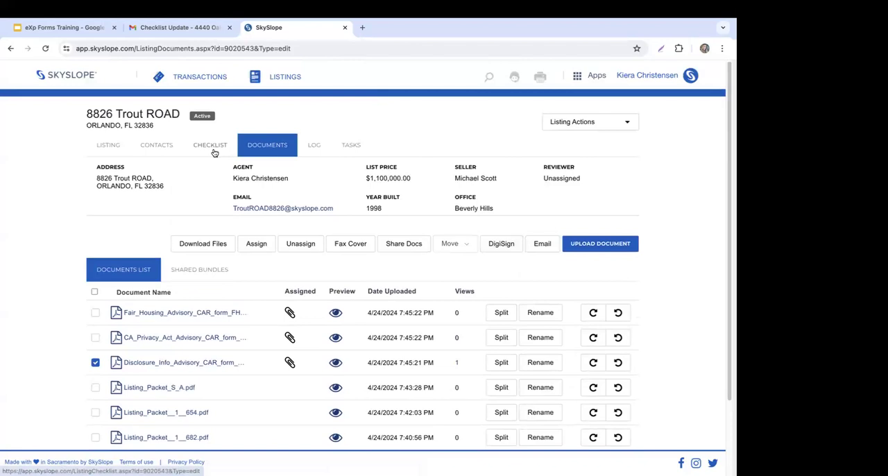
Step: Return to the listing's checklist and show the other SkySlope apps available to switch to
{"action": "left_click", "coordinate": [214, 153]}
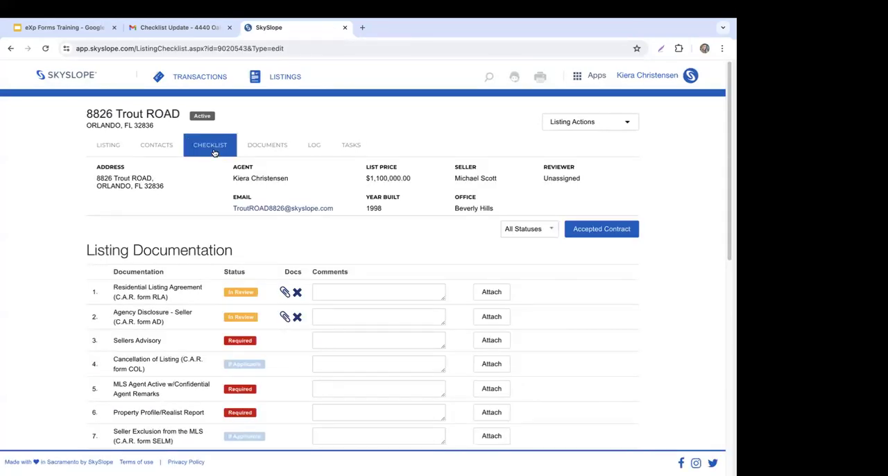
{"action": "scroll", "coordinate": [54, 208], "scroll_direction": "down", "scroll_amount": 2}
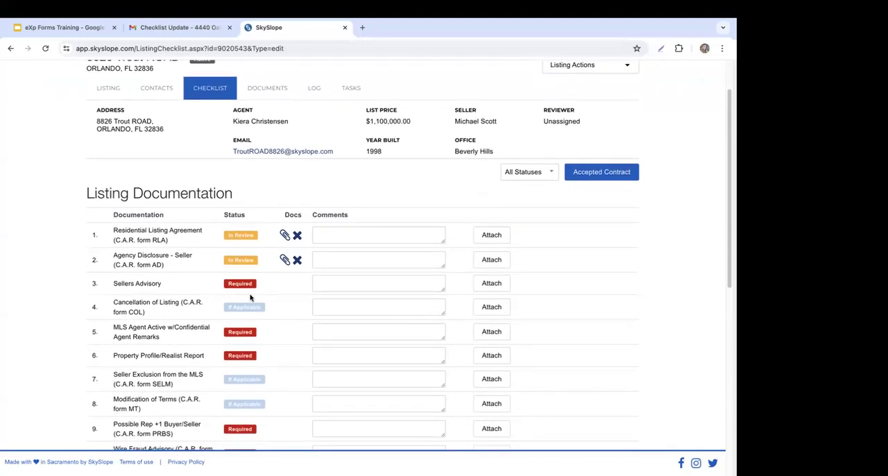
{"action": "scroll", "coordinate": [64, 247], "scroll_direction": "up", "scroll_amount": 2}
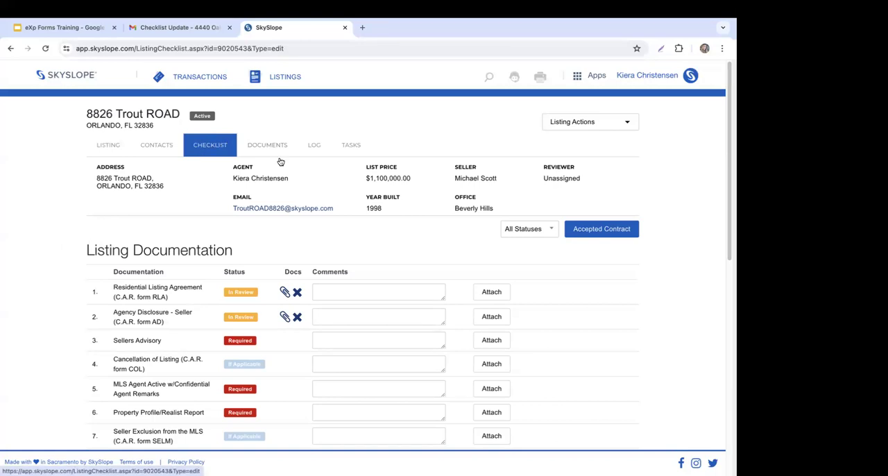
{"action": "left_click", "coordinate": [604, 79]}
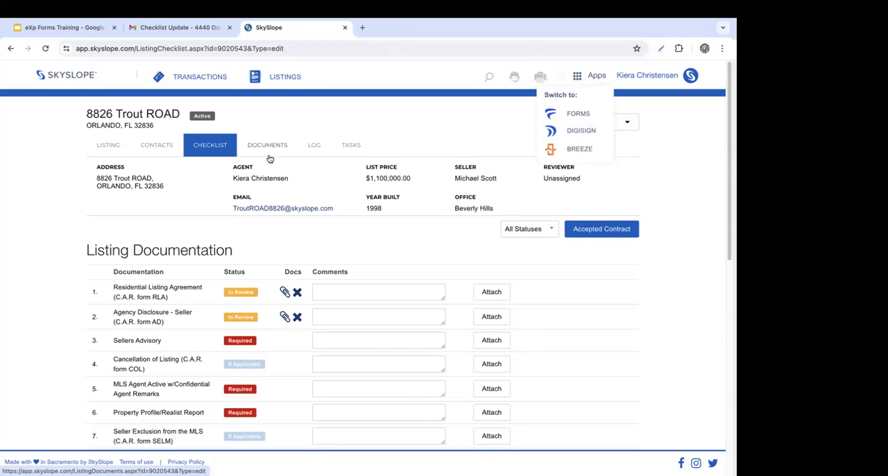
Step: Add the comment "Have this for you soon!" to the Sellers Advisory checklist item
{"action": "scroll", "coordinate": [242, 222], "scroll_direction": "down", "scroll_amount": 1}
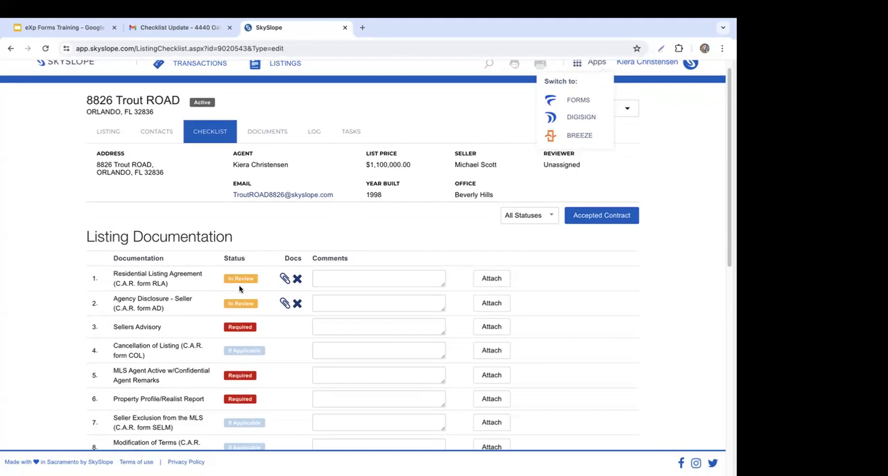
{"action": "scroll", "coordinate": [360, 297], "scroll_direction": "down", "scroll_amount": 3}
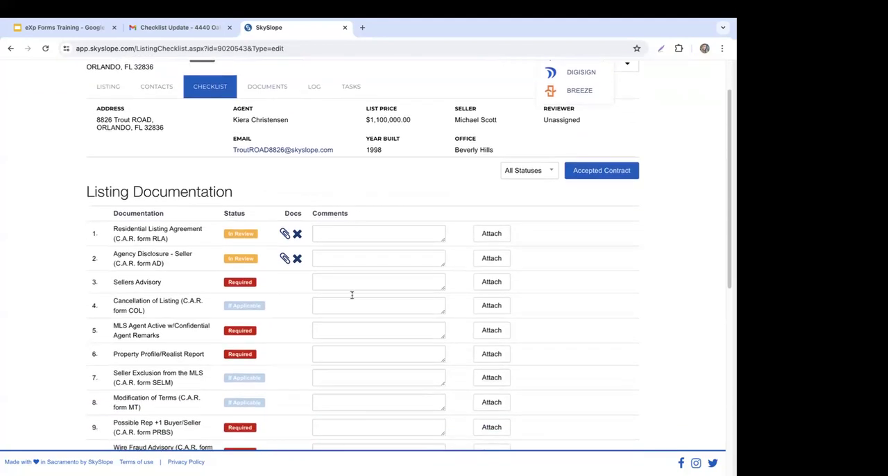
{"action": "scroll", "coordinate": [355, 362], "scroll_direction": "down", "scroll_amount": 1}
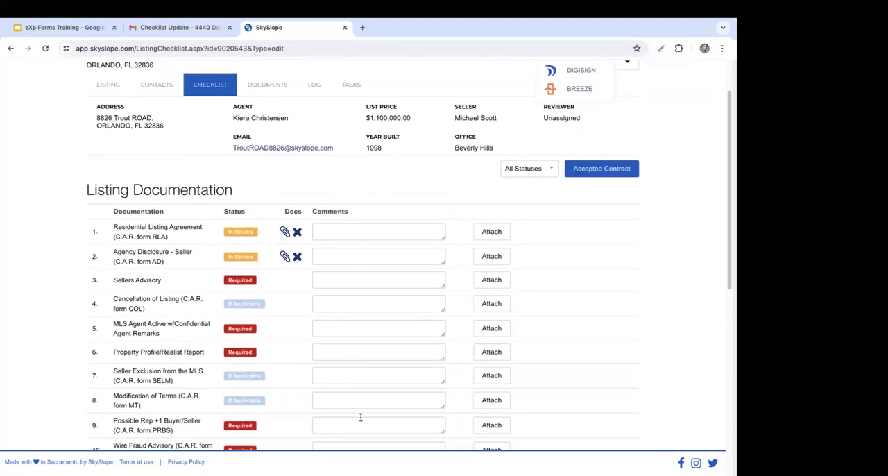
{"action": "left_click", "coordinate": [345, 279]}
{"action": "type", "text": "Have this for you soon!"}
{"action": "left_click", "coordinate": [483, 283]}
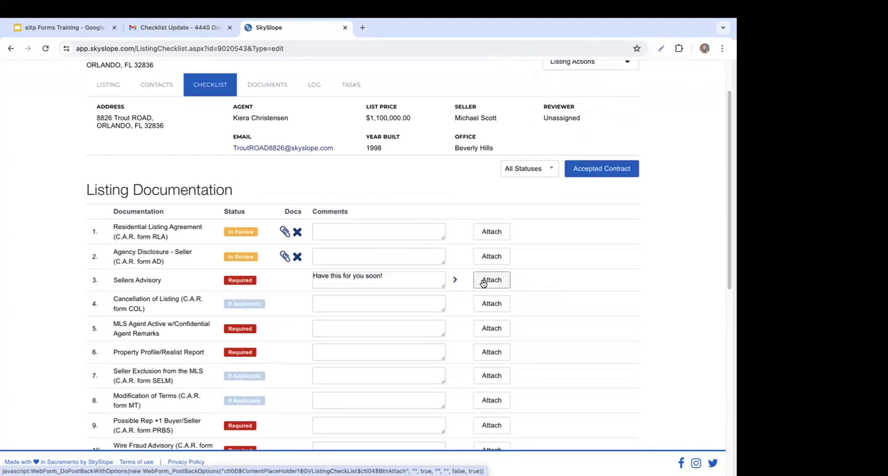
Step: View the comment history of the Sellers Advisory item and collapse it again
{"action": "left_click", "coordinate": [453, 282]}
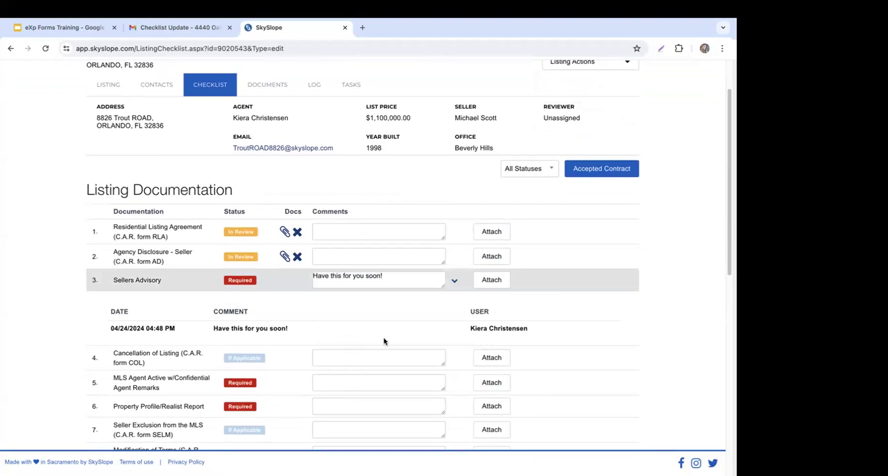
{"action": "left_click", "coordinate": [454, 283]}
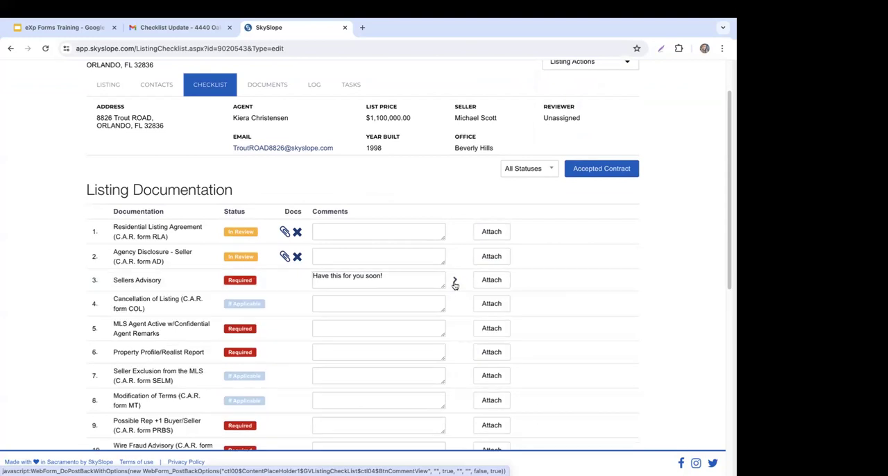
{"action": "scroll", "coordinate": [634, 284], "scroll_direction": "up", "scroll_amount": 2}
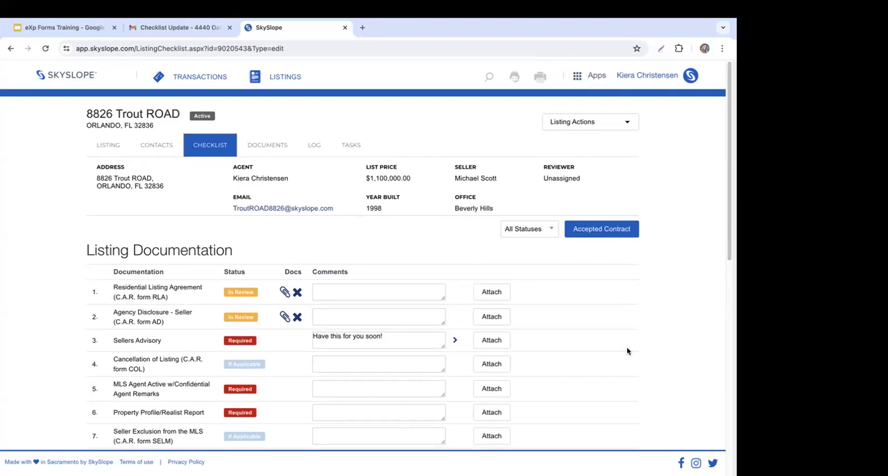
Step: Attach a document to the Property Profile/Realist Report item in the listing's checklist
{"action": "left_click", "coordinate": [598, 78]}
{"action": "scroll", "coordinate": [297, 229], "scroll_direction": "down", "scroll_amount": 1}
{"action": "scroll", "coordinate": [269, 385], "scroll_direction": "down", "scroll_amount": 1}
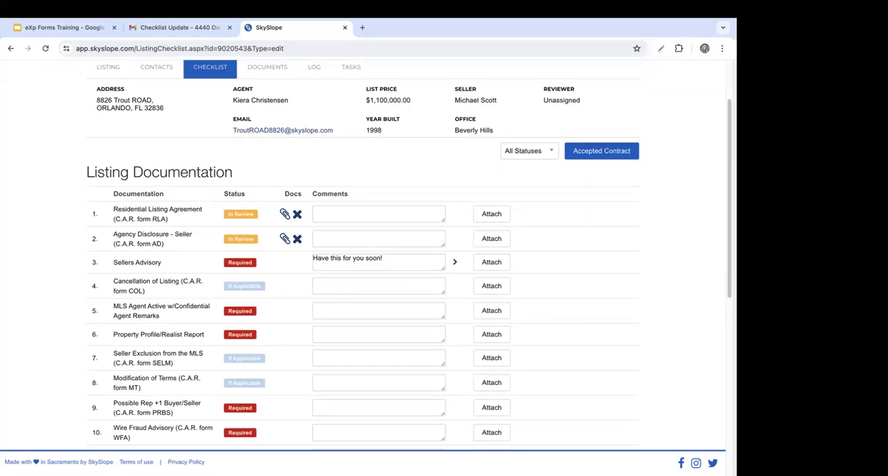
{"action": "mouse_move", "coordinate": [199, 410]}
{"action": "left_mouse_down"}
{"action": "mouse_move", "coordinate": [401, 278]}
{"action": "mouse_move", "coordinate": [385, 236]}
{"action": "mouse_move", "coordinate": [142, 190]}
{"action": "mouse_move", "coordinate": [178, 203]}
{"action": "mouse_move", "coordinate": [196, 397]}
{"action": "left_mouse_up"}
{"action": "left_click_drag", "start_coordinate": [206, 381], "coordinate": [222, 341]}
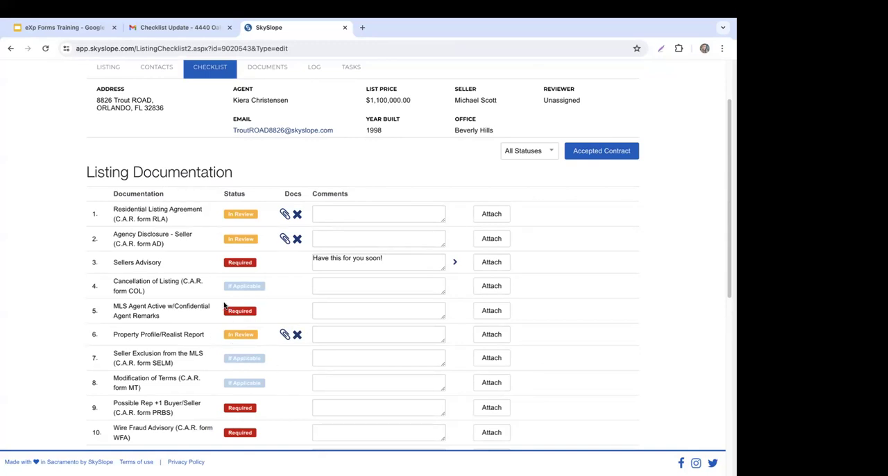
Step: Bring up the prompt for converting the listing to an accepted contract and dismiss it without creating a transaction
{"action": "scroll", "coordinate": [626, 331], "scroll_direction": "up", "scroll_amount": 2}
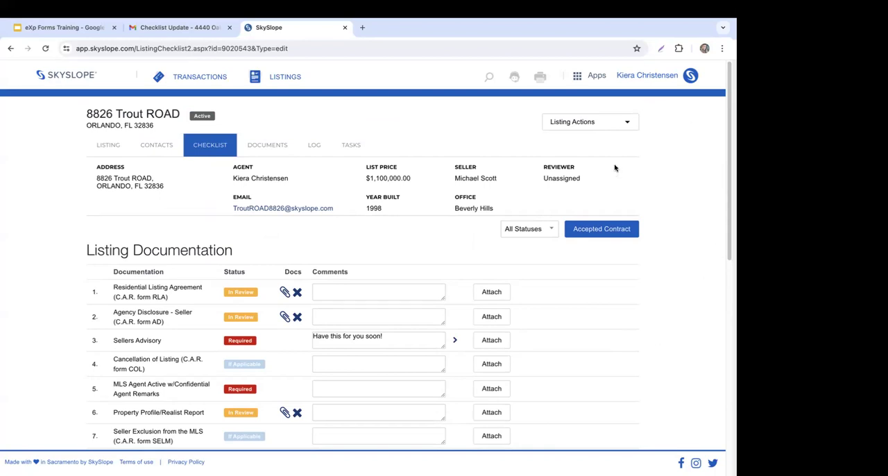
{"action": "left_click", "coordinate": [610, 234]}
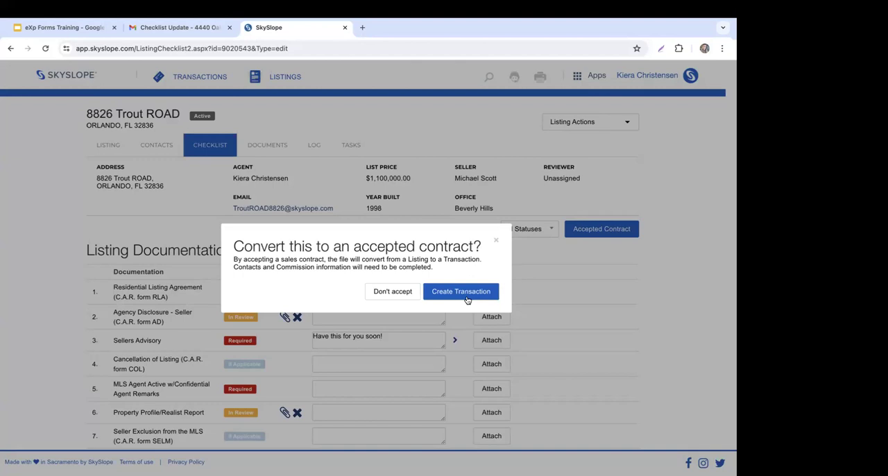
{"action": "left_click", "coordinate": [495, 240]}
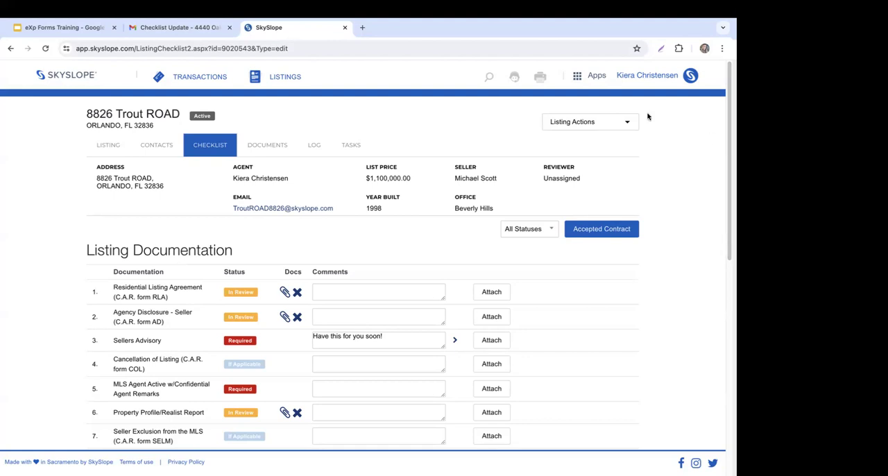
Step: Show the actions available for the listing and close them without choosing one
{"action": "left_click", "coordinate": [626, 127]}
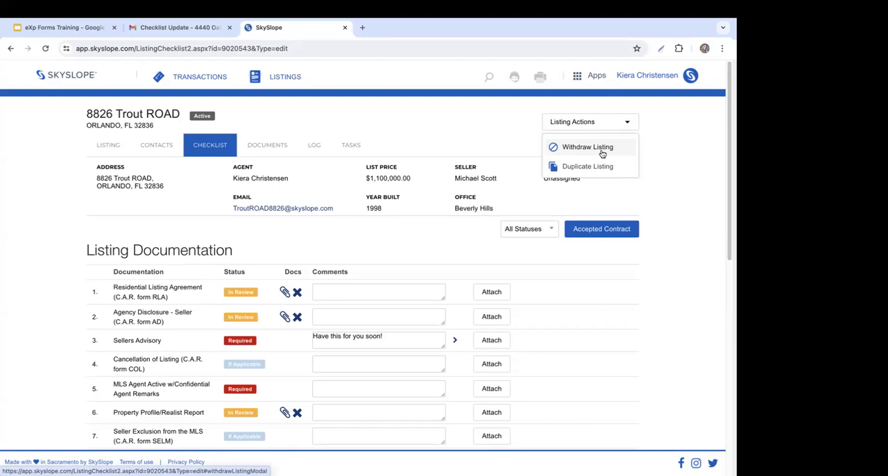
{"action": "left_click", "coordinate": [681, 160]}
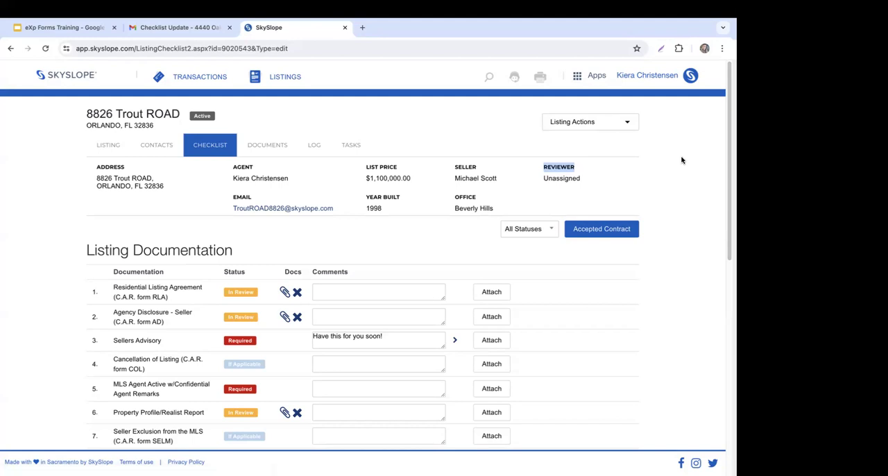
{"action": "left_click", "coordinate": [695, 163]}
Step: Return to the SkySlope dashboard and show the additional options for Recent Listings & Transactions
{"action": "left_click", "coordinate": [81, 84]}
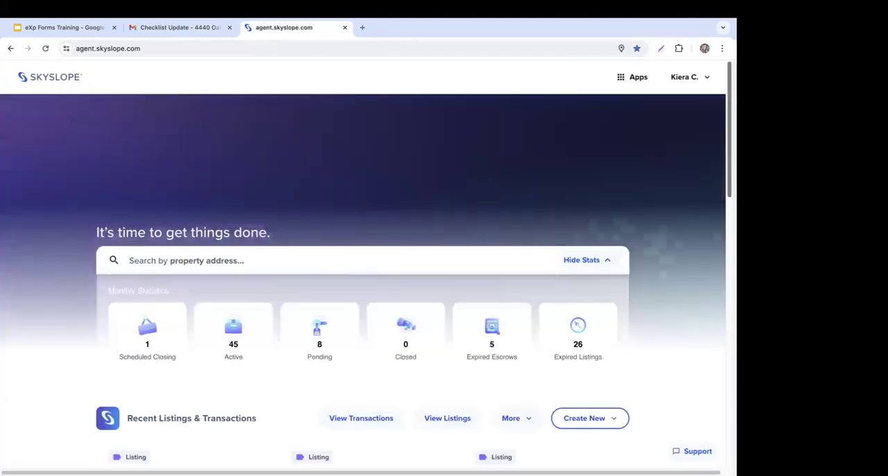
{"action": "scroll", "coordinate": [362, 330], "scroll_direction": "down", "scroll_amount": 1}
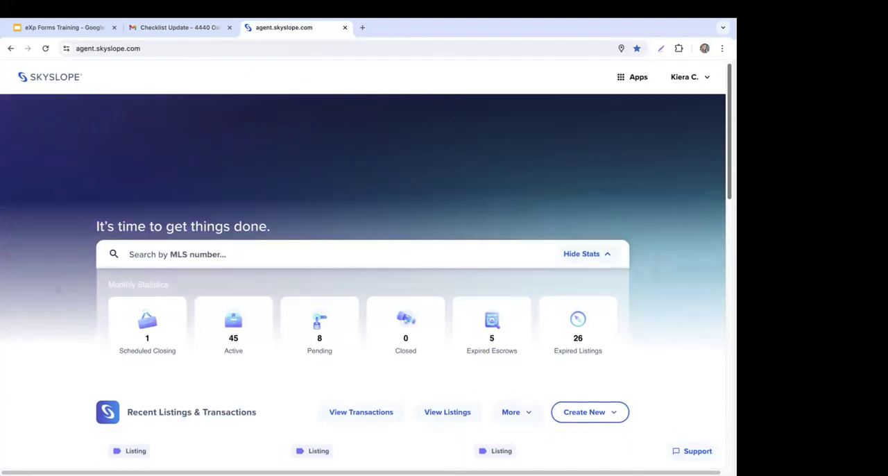
{"action": "scroll", "coordinate": [363, 277], "scroll_direction": "down", "scroll_amount": 3}
{"action": "scroll", "coordinate": [363, 277], "scroll_direction": "down", "scroll_amount": 2}
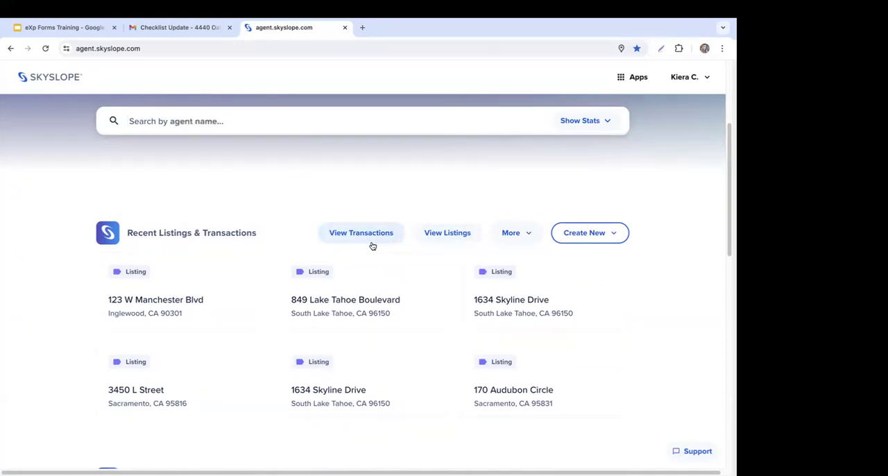
{"action": "left_click", "coordinate": [531, 234]}
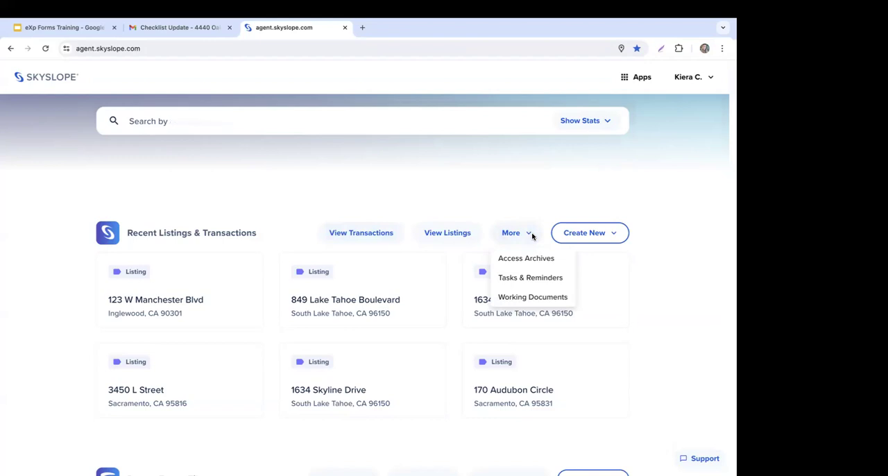
{"action": "left_click", "coordinate": [532, 236]}
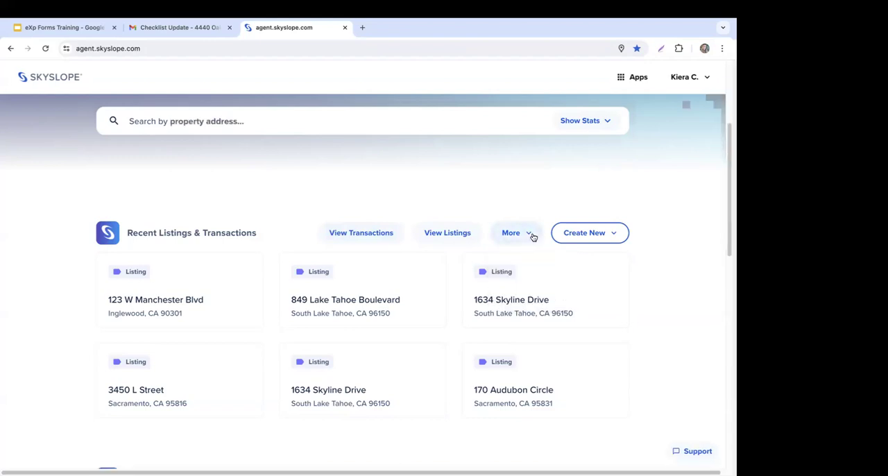
{"action": "left_click", "coordinate": [532, 236]}
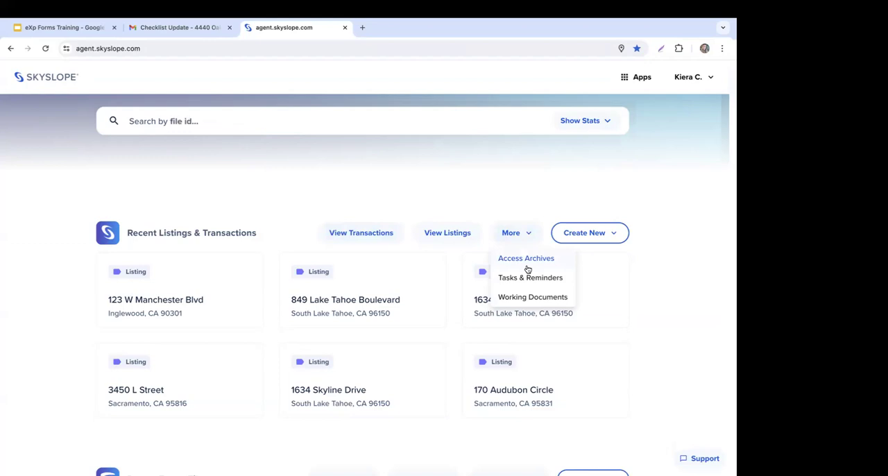
Step: Open the full list of transactions and look through the active, canceled and closed sections
{"action": "left_click", "coordinate": [361, 234]}
{"action": "left_click", "coordinate": [361, 234]}
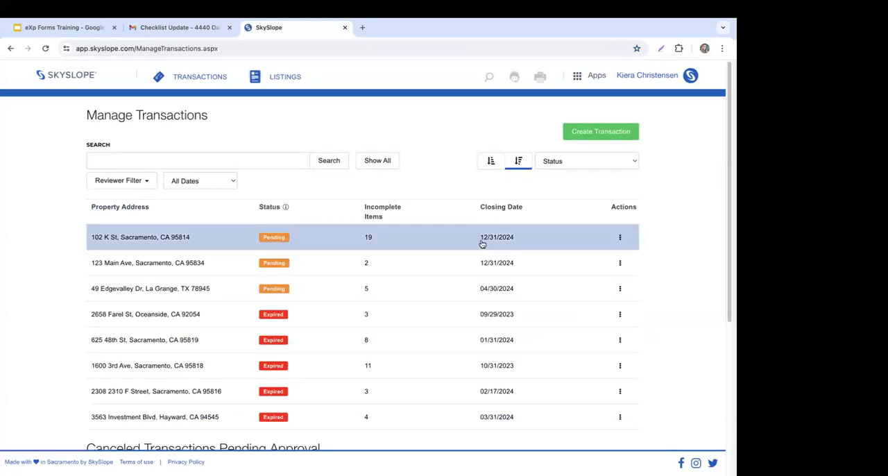
{"action": "scroll", "coordinate": [482, 243], "scroll_direction": "down", "scroll_amount": 1}
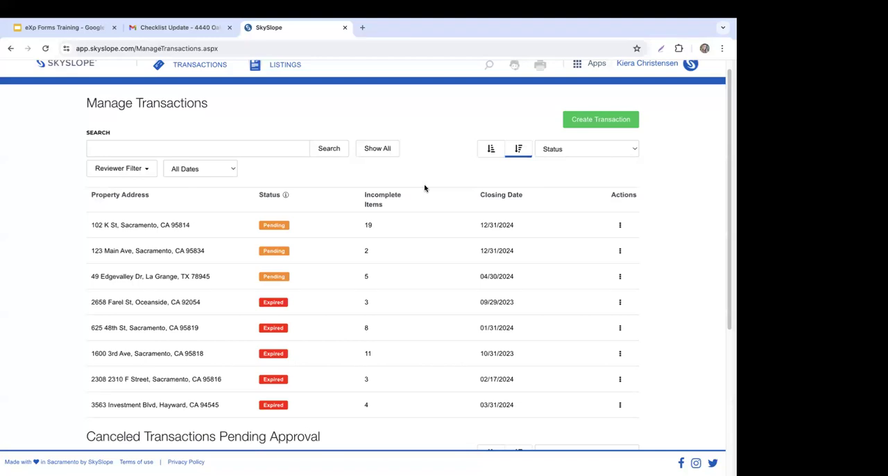
{"action": "scroll", "coordinate": [423, 184], "scroll_direction": "down", "scroll_amount": 5}
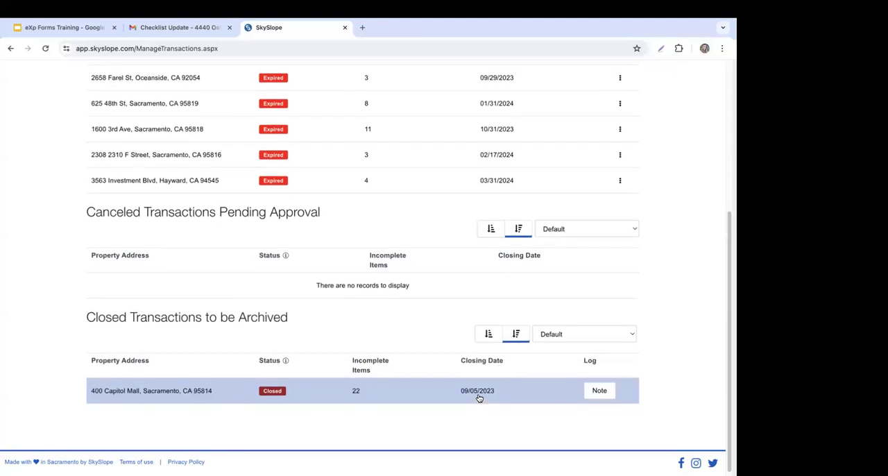
{"action": "scroll", "coordinate": [478, 396], "scroll_direction": "up", "scroll_amount": 5}
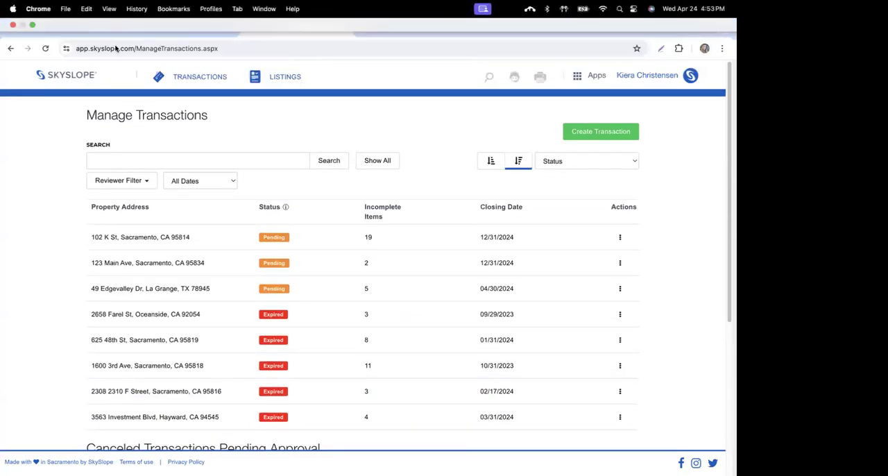
Step: Return to the dashboard, open the legacy home page for comparison, and go back to the new dashboard
{"action": "left_click", "coordinate": [71, 80]}
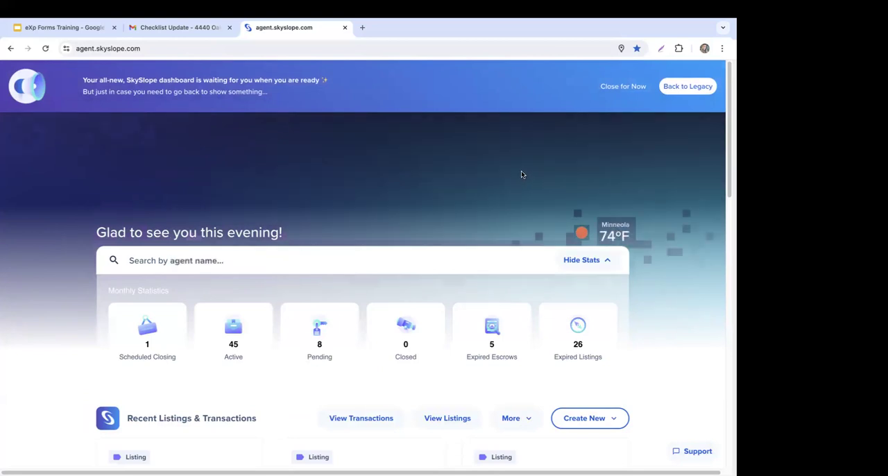
{"action": "left_click", "coordinate": [677, 92]}
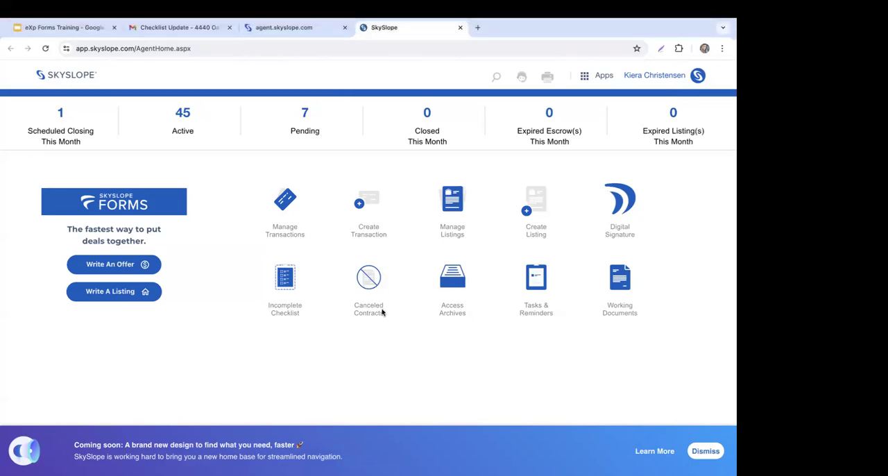
{"action": "left_click", "coordinate": [311, 31]}
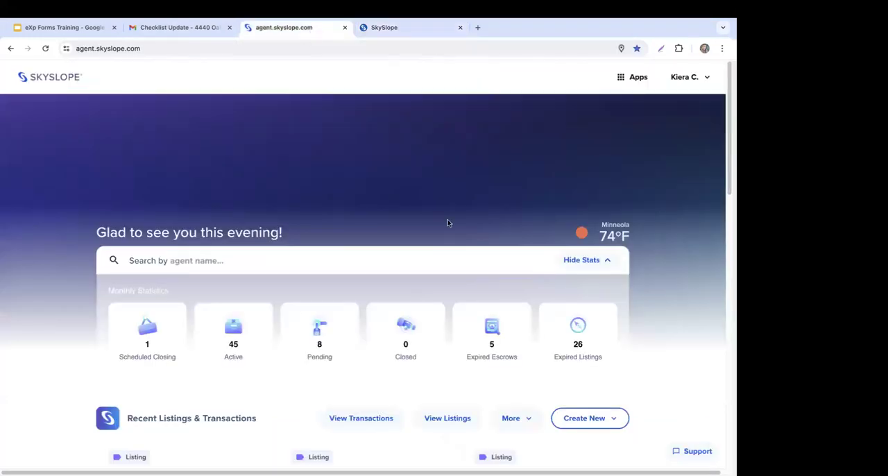
Step: Look through the dashboard's recent listings, Forms files and DigiSign envelopes, and show the apps available to switch to
{"action": "scroll", "coordinate": [654, 230], "scroll_direction": "down", "scroll_amount": 2}
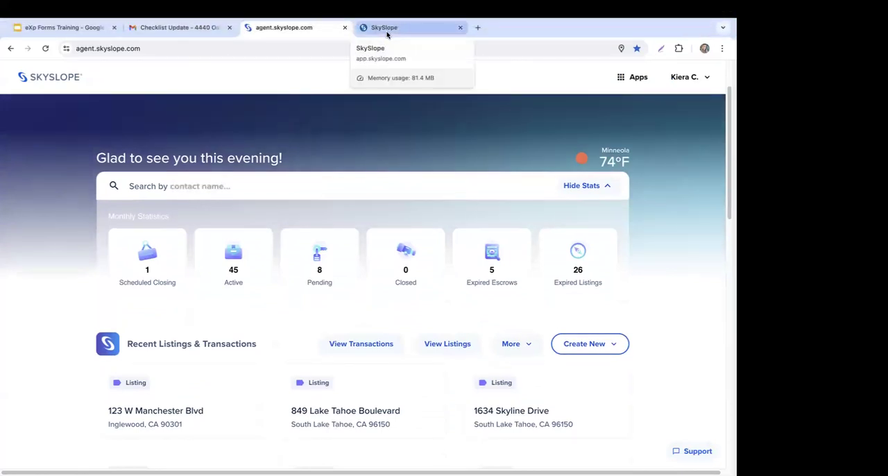
{"action": "scroll", "coordinate": [709, 249], "scroll_direction": "down", "scroll_amount": 2}
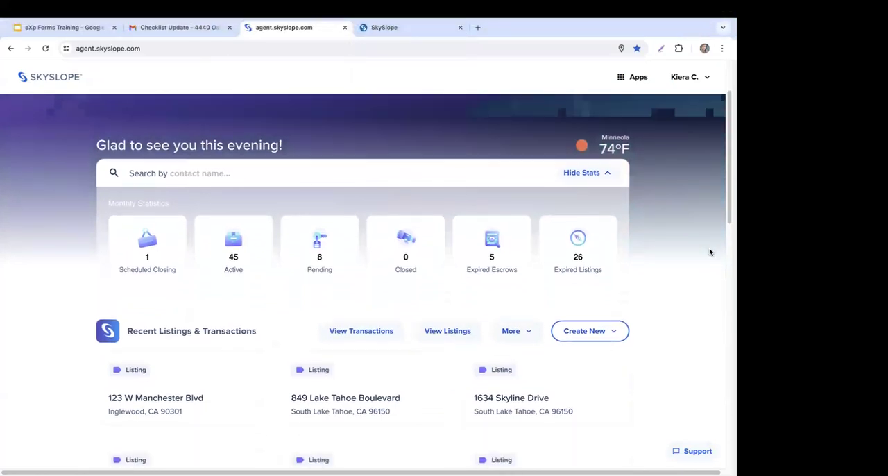
{"action": "scroll", "coordinate": [709, 252], "scroll_direction": "down", "scroll_amount": 2}
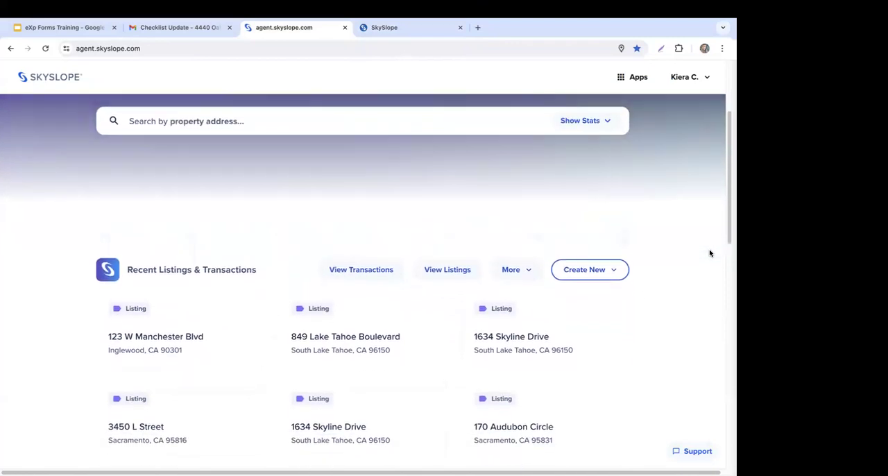
{"action": "scroll", "coordinate": [709, 253], "scroll_direction": "down", "scroll_amount": 1}
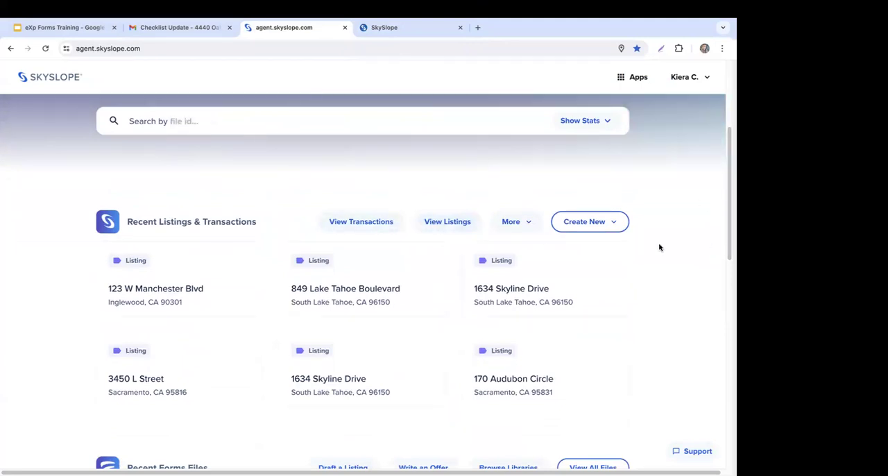
{"action": "scroll", "coordinate": [660, 247], "scroll_direction": "down", "scroll_amount": 5}
{"action": "scroll", "coordinate": [660, 248], "scroll_direction": "down", "scroll_amount": 2}
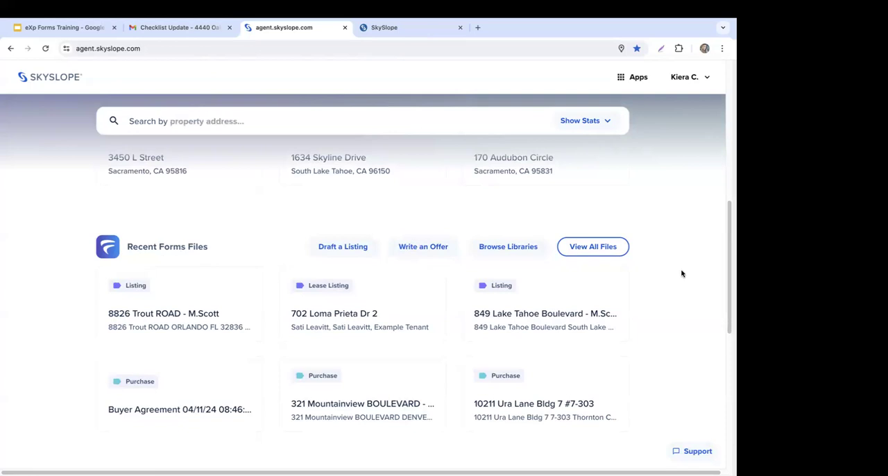
{"action": "scroll", "coordinate": [683, 272], "scroll_direction": "down", "scroll_amount": 5}
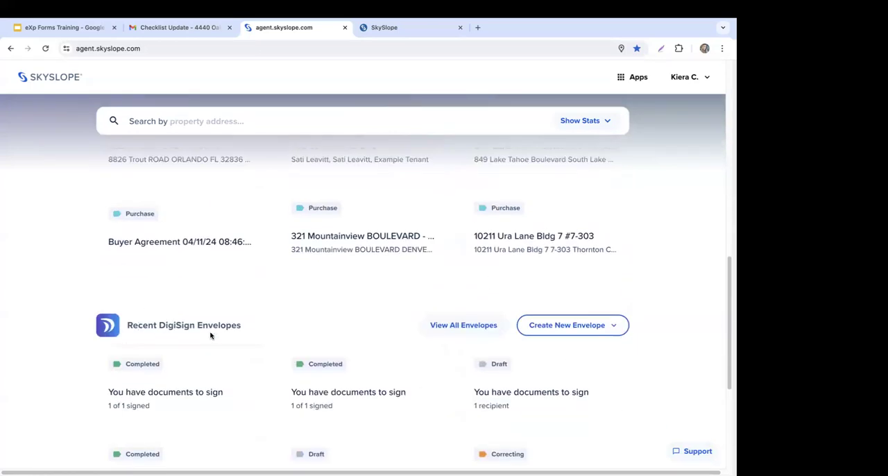
{"action": "scroll", "coordinate": [215, 334], "scroll_direction": "down", "scroll_amount": 2}
{"action": "scroll", "coordinate": [214, 334], "scroll_direction": "down", "scroll_amount": 2}
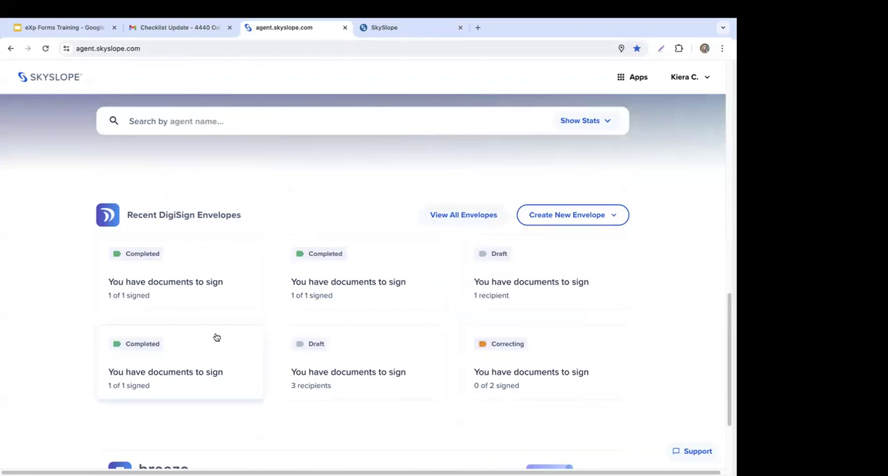
{"action": "left_click", "coordinate": [642, 81]}
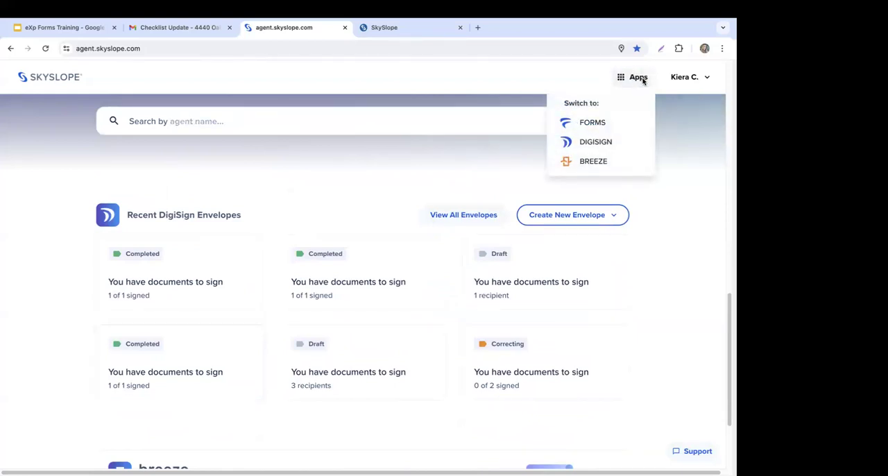
{"action": "left_click", "coordinate": [693, 149]}
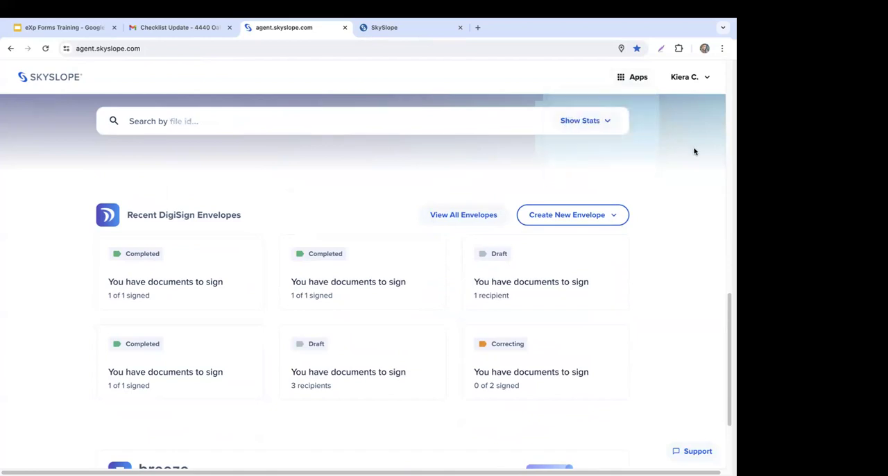
Step: Switch back to the legacy home page and open the SkySlope Support site from it
{"action": "left_click", "coordinate": [395, 37]}
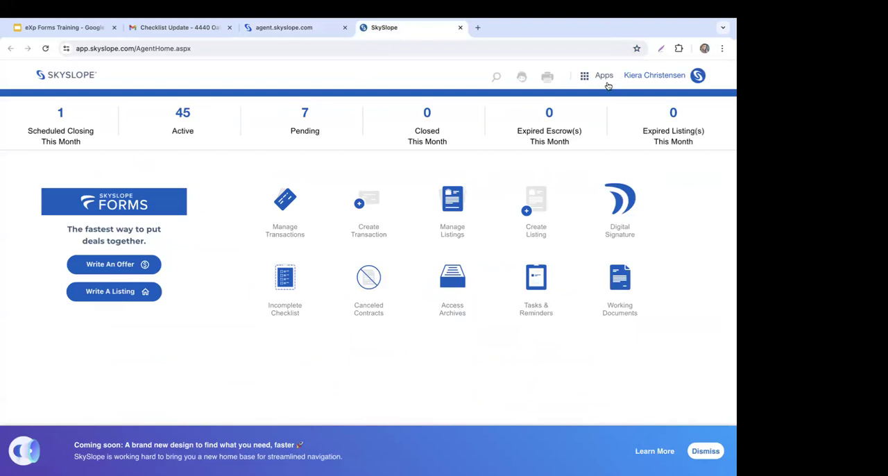
{"action": "mouse_move", "coordinate": [607, 84]}
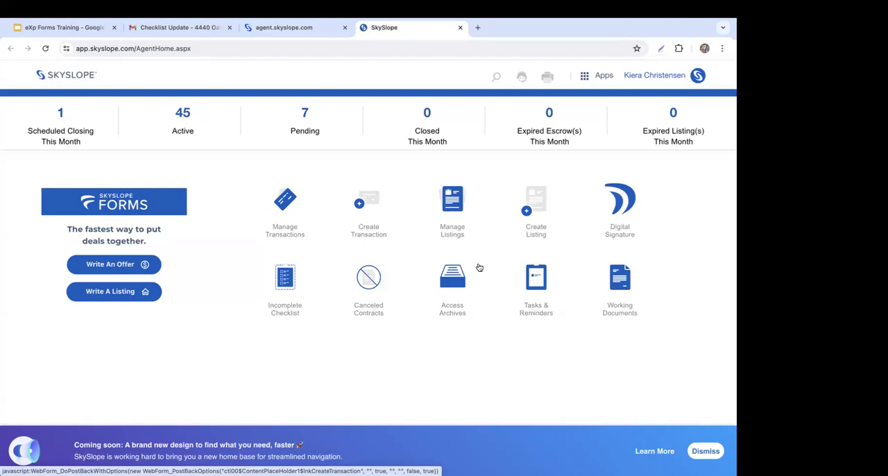
{"action": "left_click", "coordinate": [522, 78]}
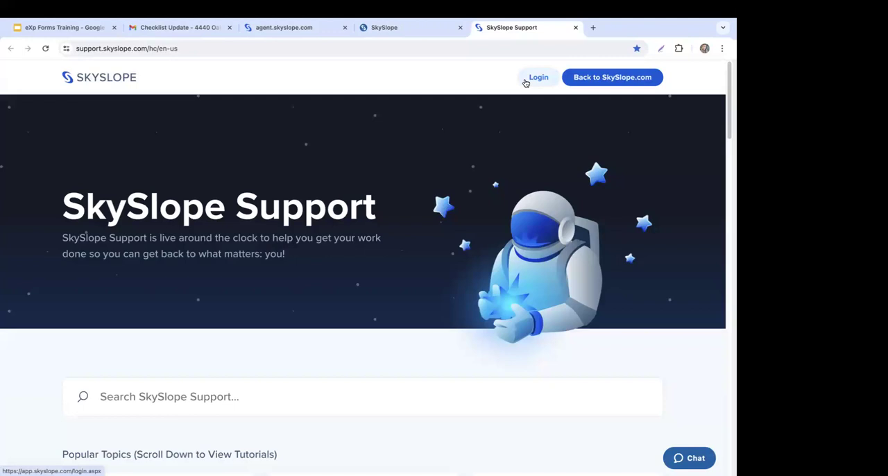
Step: Look through the support site's popular topics, product tutorials and support promises, and open the support chat form
{"action": "scroll", "coordinate": [610, 194], "scroll_direction": "down", "scroll_amount": 2}
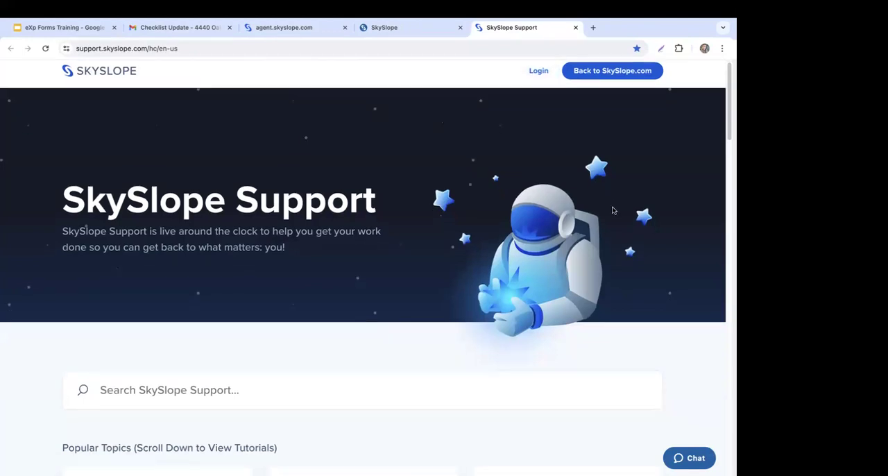
{"action": "scroll", "coordinate": [620, 204], "scroll_direction": "down", "scroll_amount": 2}
{"action": "scroll", "coordinate": [620, 204], "scroll_direction": "down", "scroll_amount": 3}
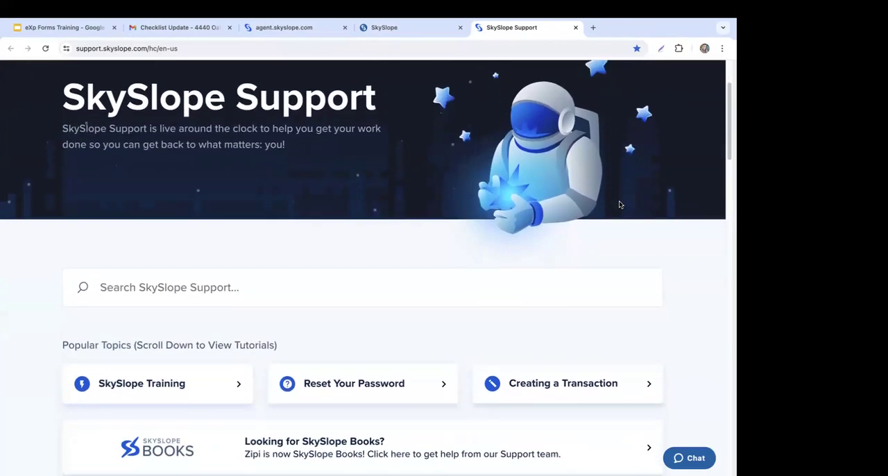
{"action": "scroll", "coordinate": [620, 204], "scroll_direction": "down", "scroll_amount": 3}
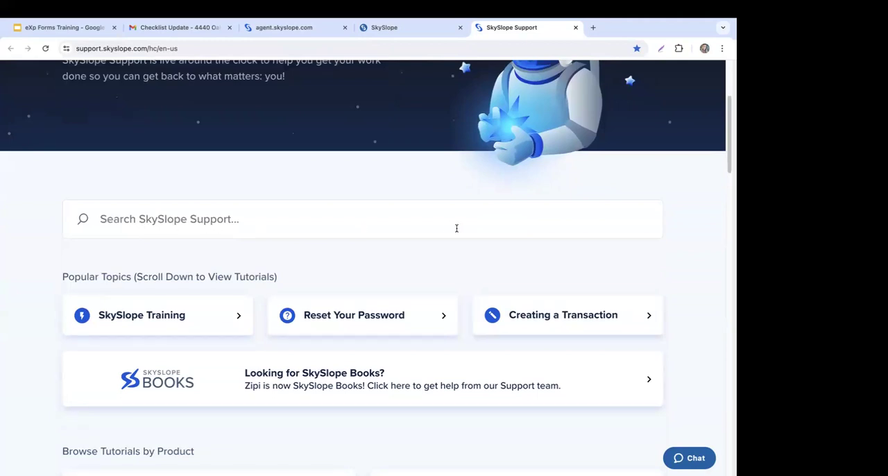
{"action": "scroll", "coordinate": [363, 267], "scroll_direction": "down", "scroll_amount": 5}
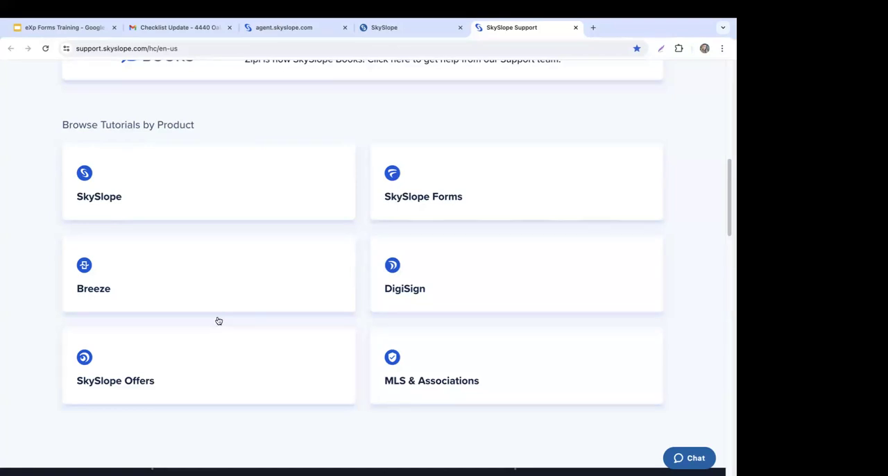
{"action": "scroll", "coordinate": [366, 268], "scroll_direction": "down", "scroll_amount": 5}
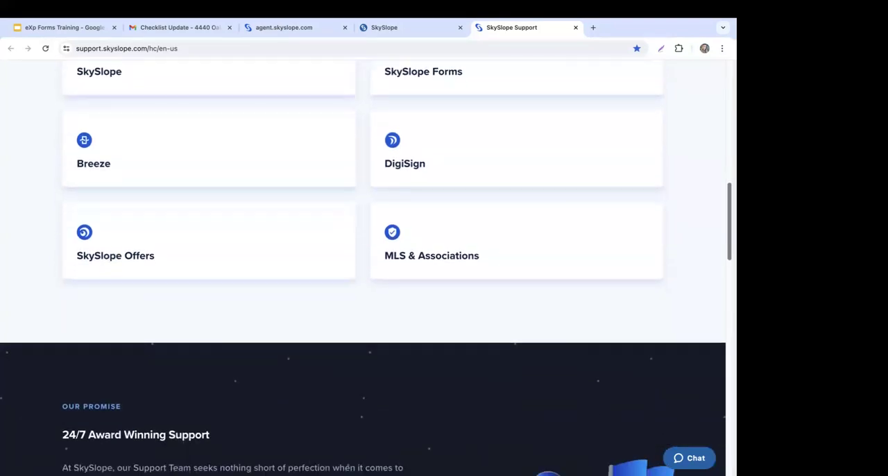
{"action": "scroll", "coordinate": [366, 268], "scroll_direction": "down", "scroll_amount": 3}
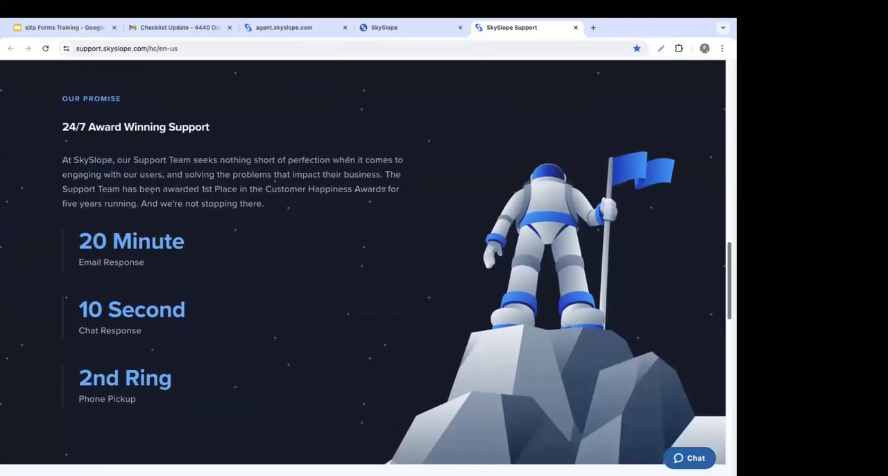
{"action": "scroll", "coordinate": [367, 267], "scroll_direction": "up", "scroll_amount": 1}
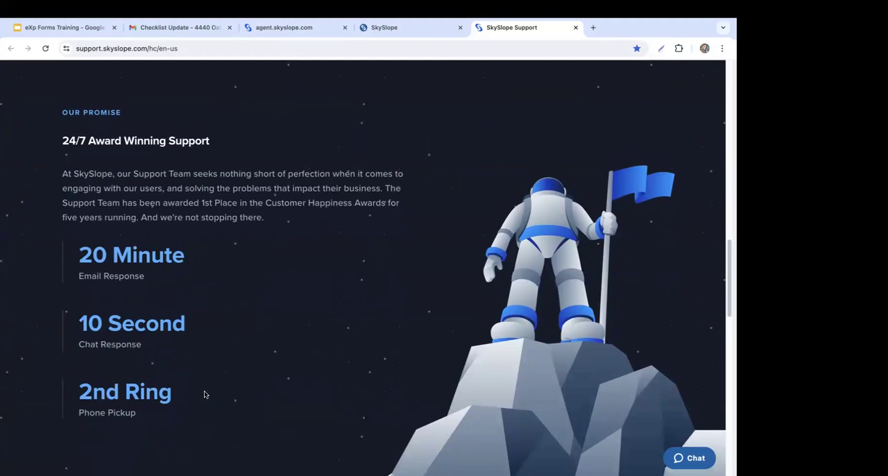
{"action": "left_click", "coordinate": [695, 456]}
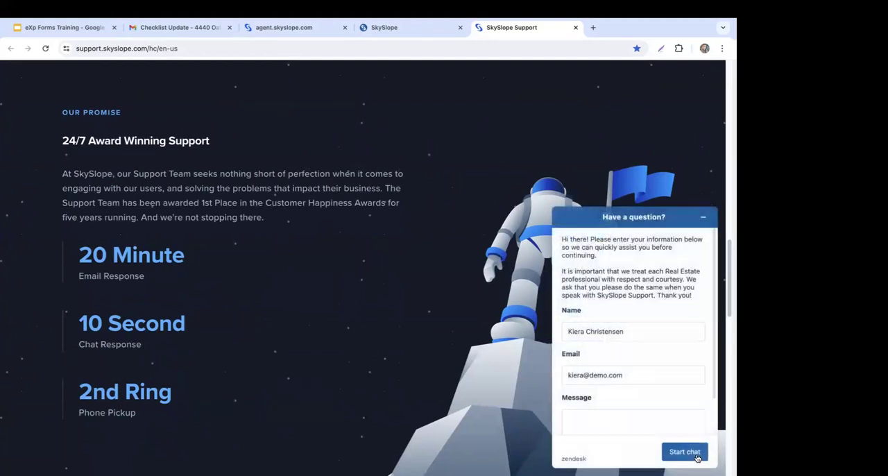